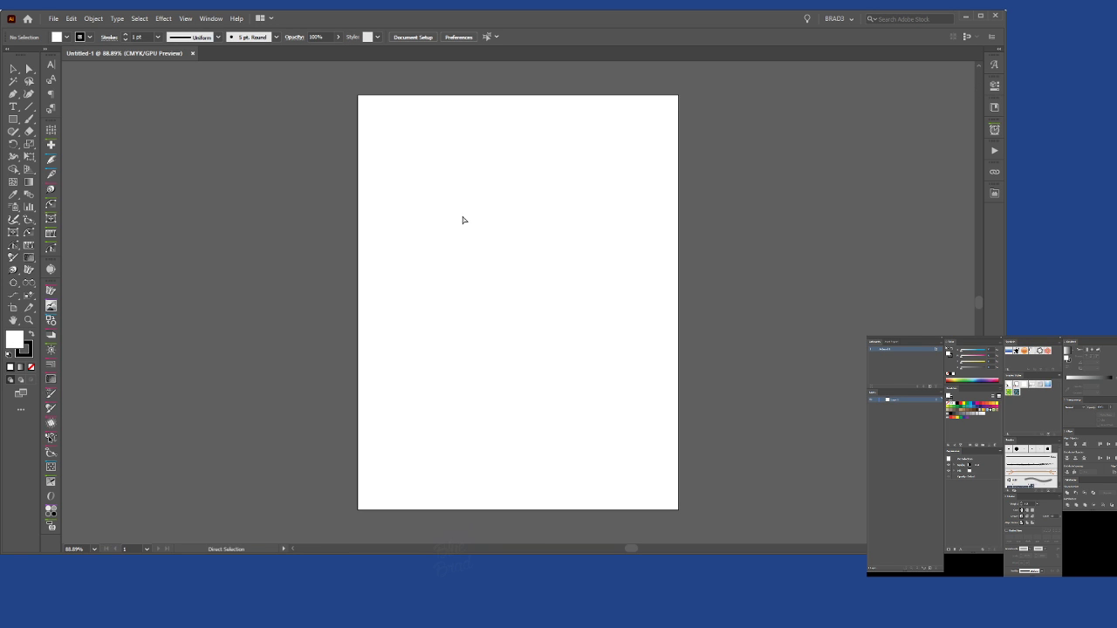
# Paste the copied lightning bolt photo and rotate it clockwise so the bolt stands upright over the artboard.
pyautogui.hotkey('ctrl', 'v')
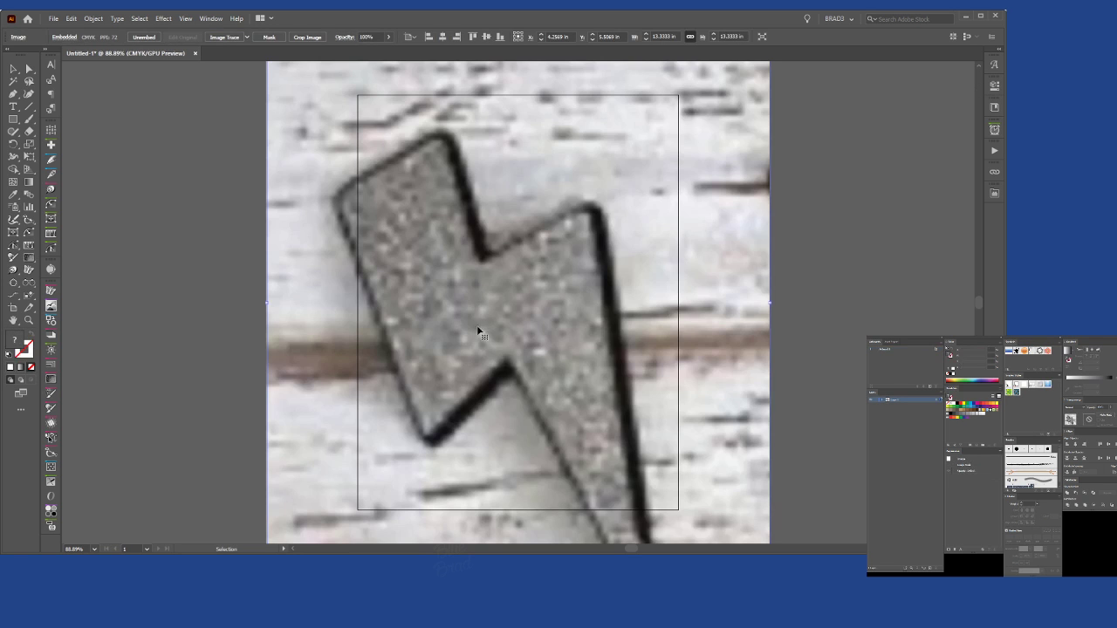
pyautogui.scroll(-2, 544, 303)
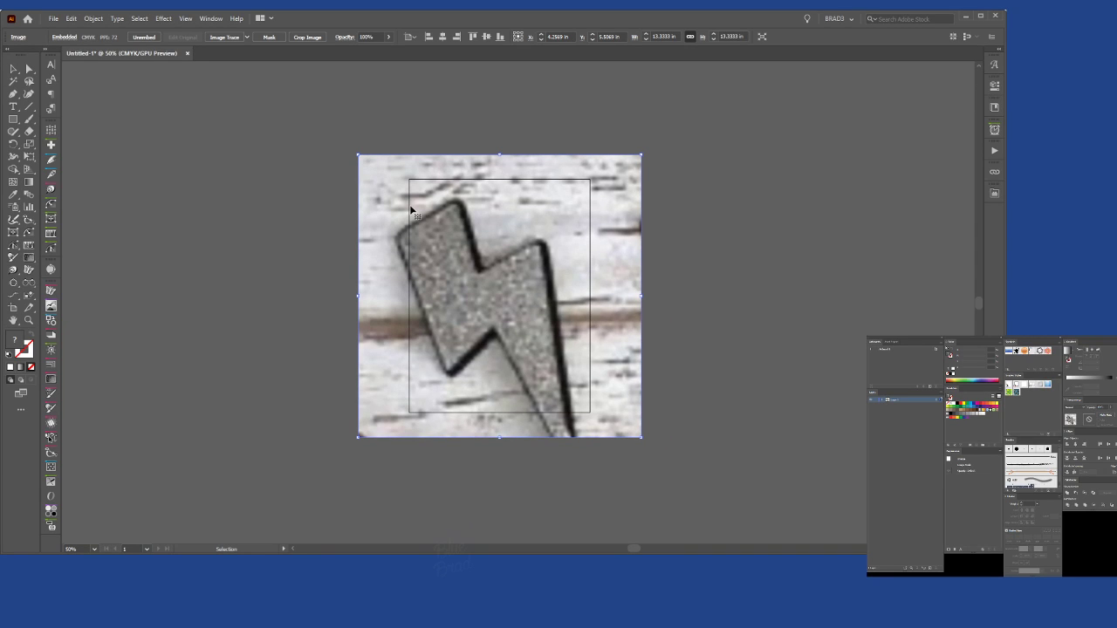
pyautogui.press('r')
pyautogui.moveTo(451, 374); pyautogui.dragTo(381, 386)
pyautogui.click(14, 71)
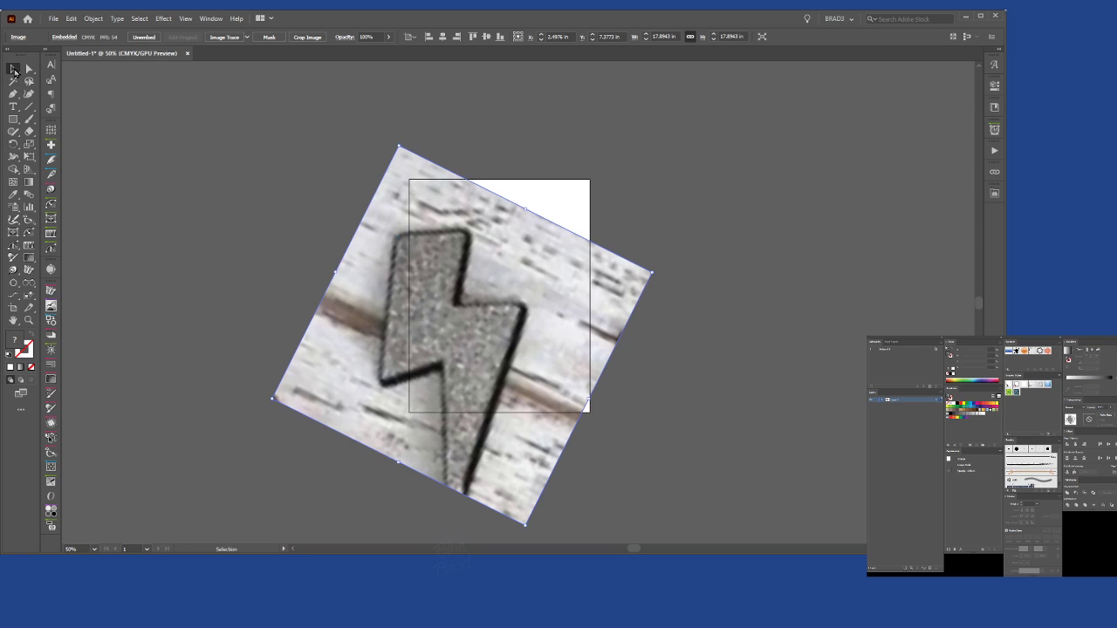
pyautogui.moveTo(549, 306); pyautogui.dragTo(596, 267)
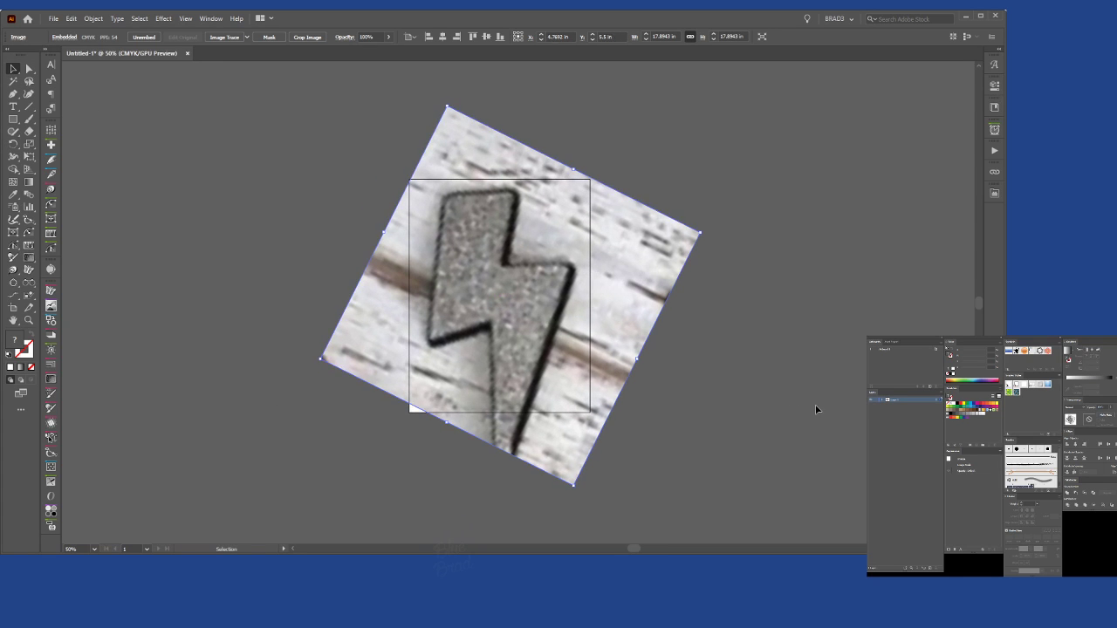
pyautogui.click(803, 410)
# Trace the lightning bolt in the photo with the Pen tool as a closed seven-point white shape with straight sides.
pyautogui.scroll(2, 561, 336)
pyautogui.scroll(2, 541, 314)
pyautogui.hscroll(-2, 523, 288)
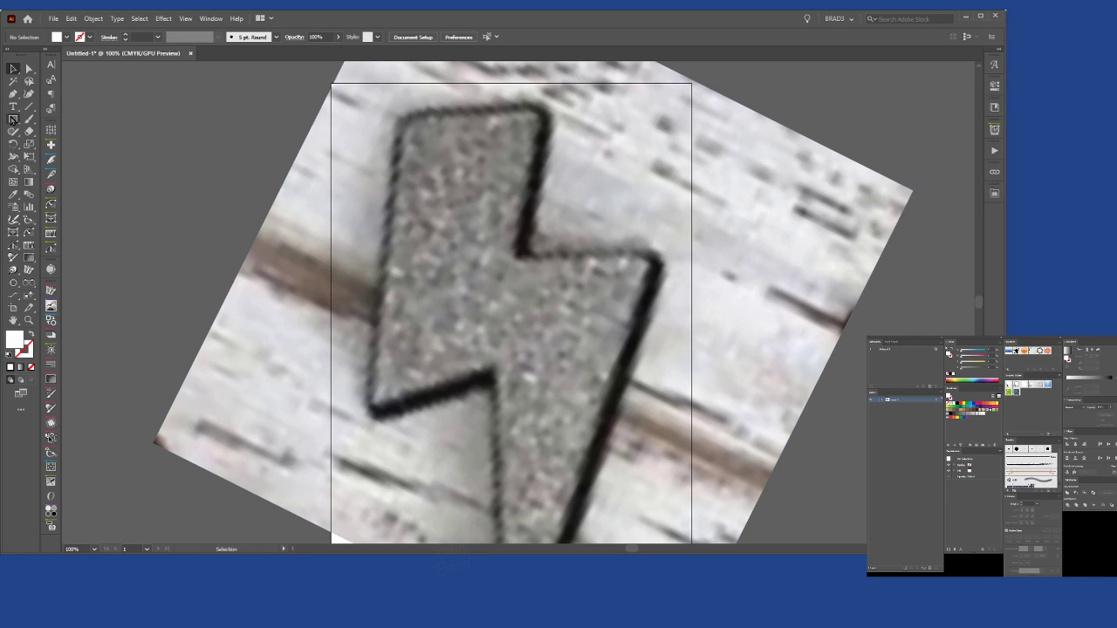
pyautogui.press('p')
pyautogui.click(402, 122)
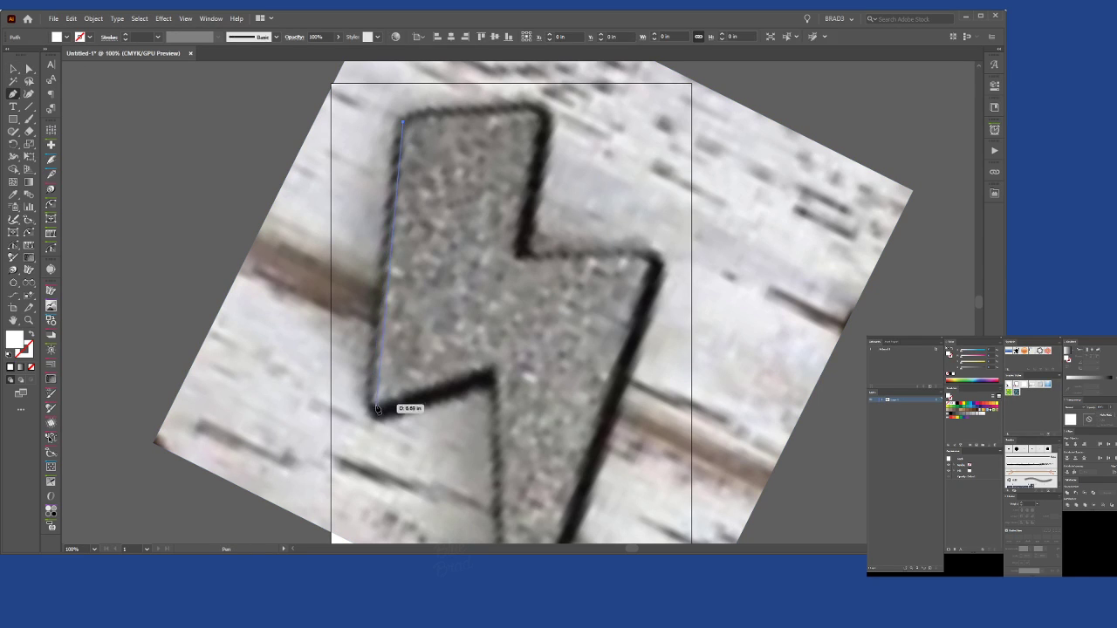
pyautogui.click(374, 404)
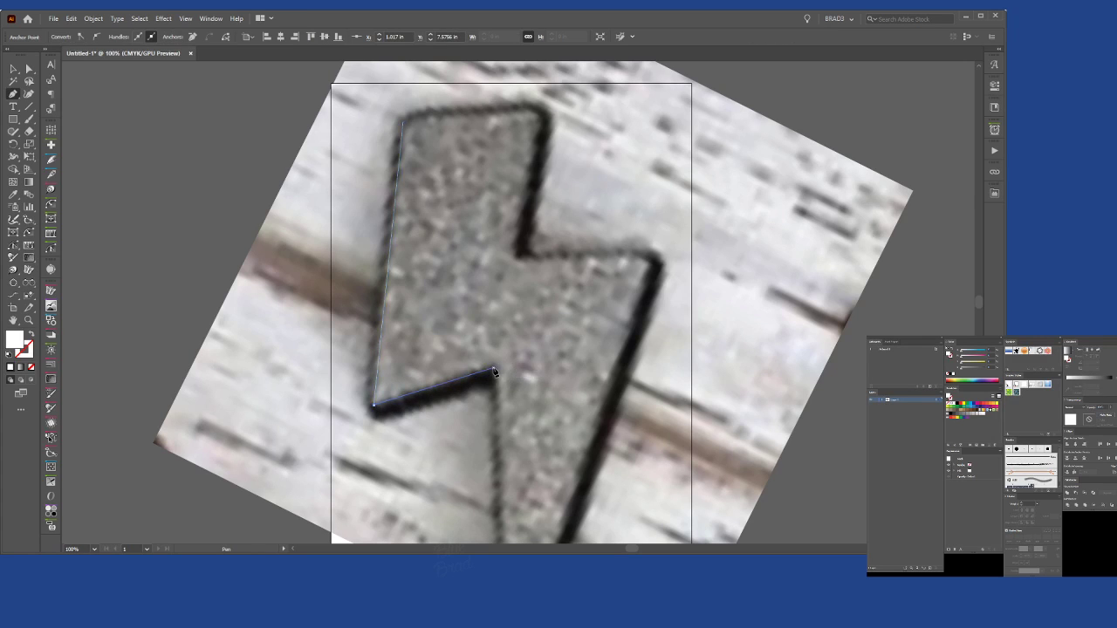
pyautogui.click(493, 367)
pyautogui.scroll(-5, 523, 375)
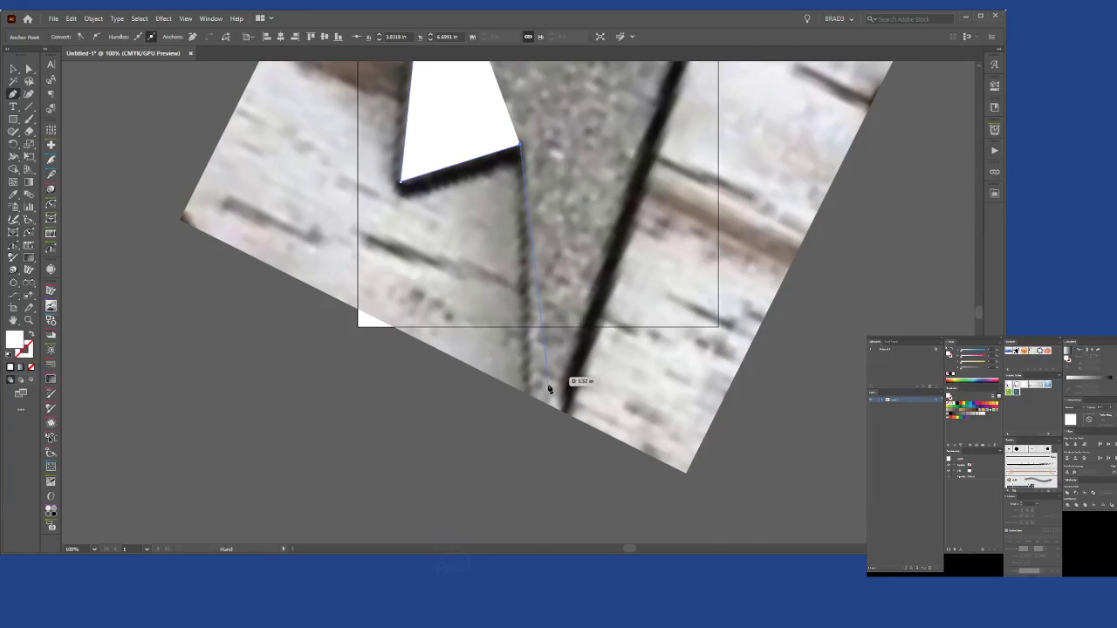
pyautogui.click(529, 473)
pyautogui.scroll(5, 591, 329)
pyautogui.hscroll(3, 591, 328)
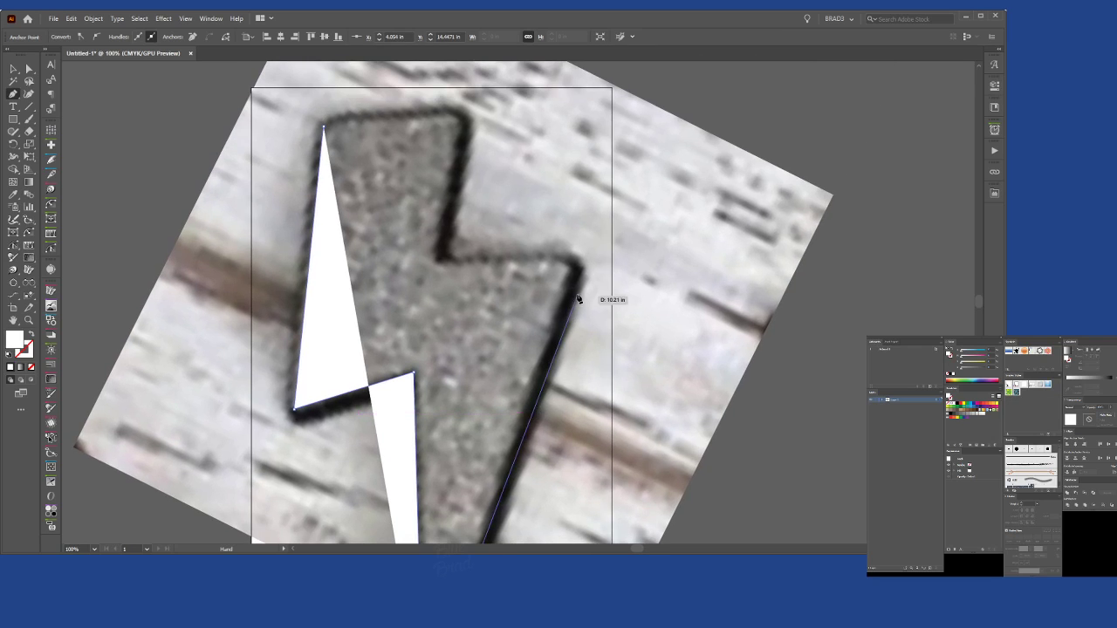
pyautogui.click(569, 269)
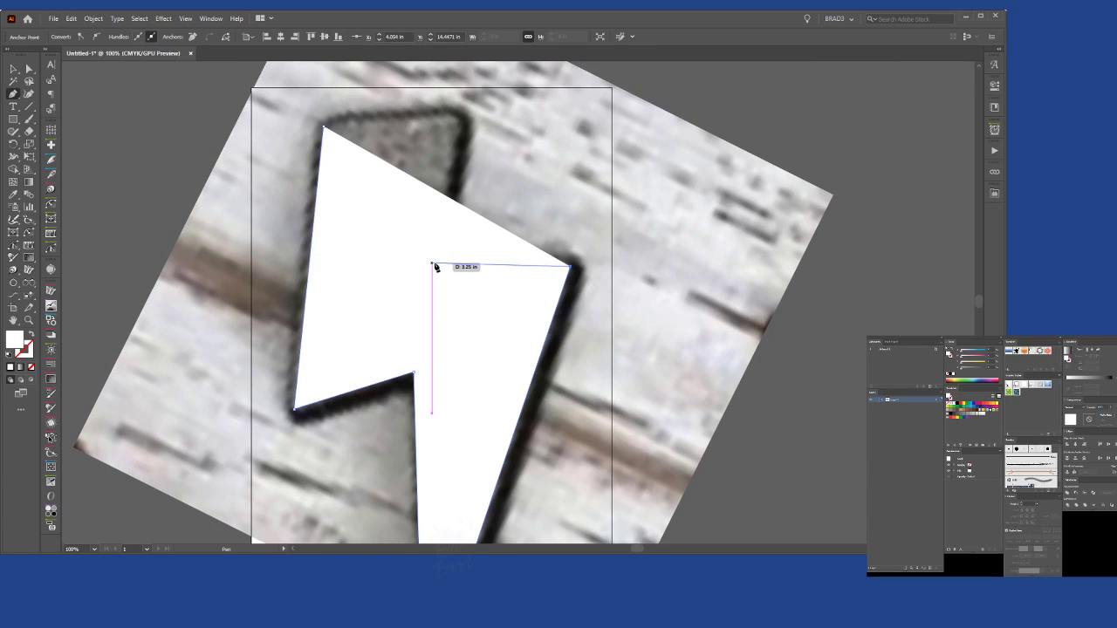
pyautogui.click(431, 262)
pyautogui.click(461, 114)
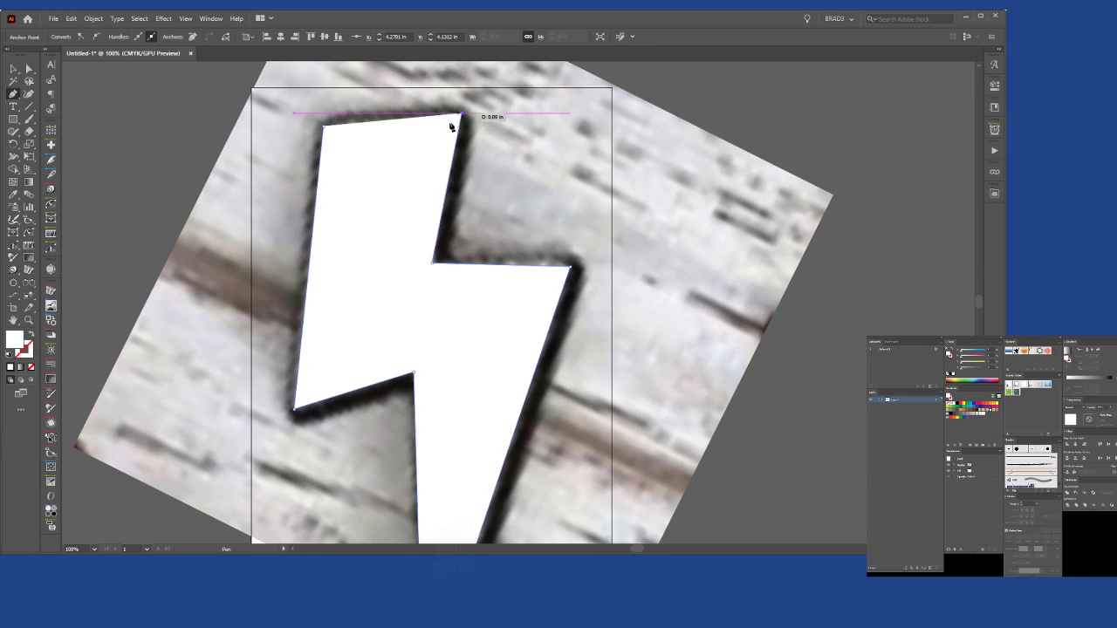
pyautogui.click(326, 127)
pyautogui.hotkey('ctrl', '-')
pyautogui.hotkey('ctrl', '-')
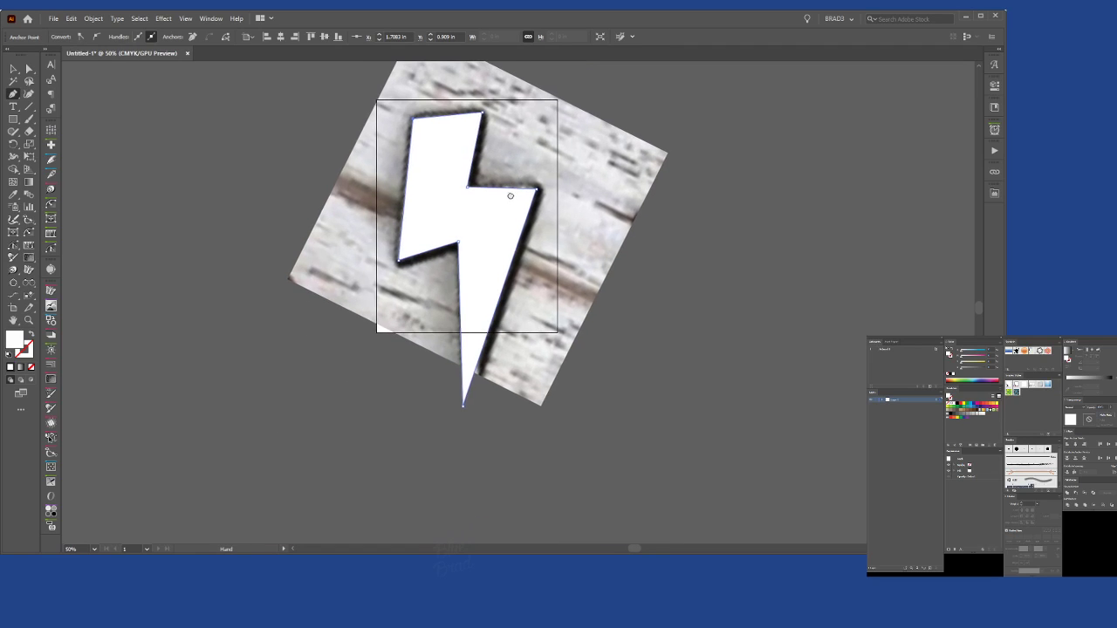
pyautogui.press('v')
pyautogui.click(704, 276)
pyautogui.moveTo(613, 210); pyautogui.dragTo(598, 253)
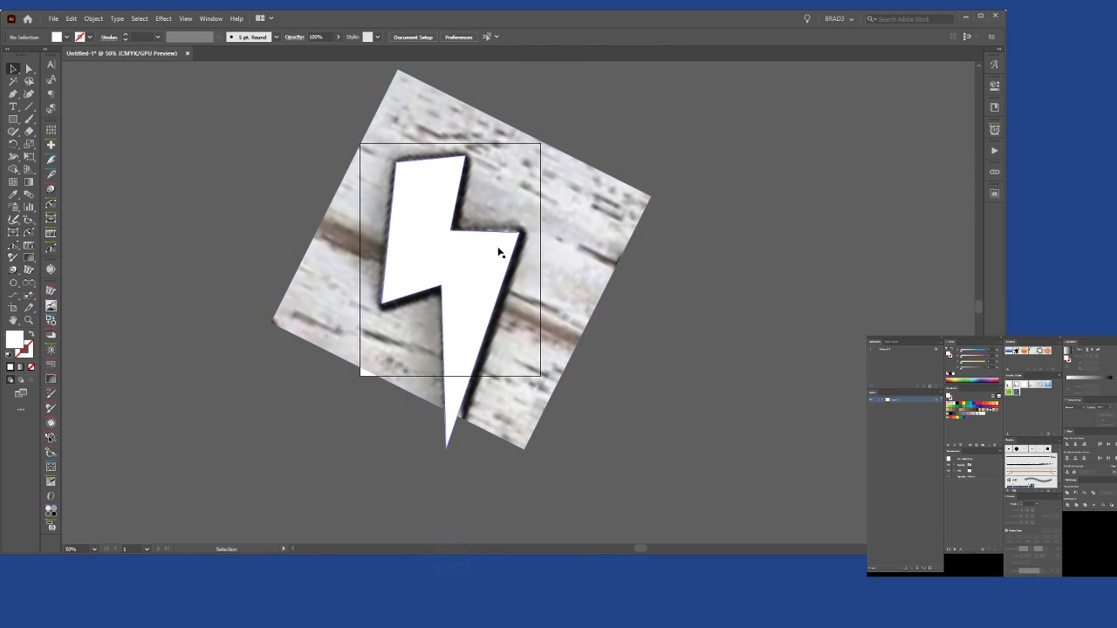
pyautogui.click(437, 268)
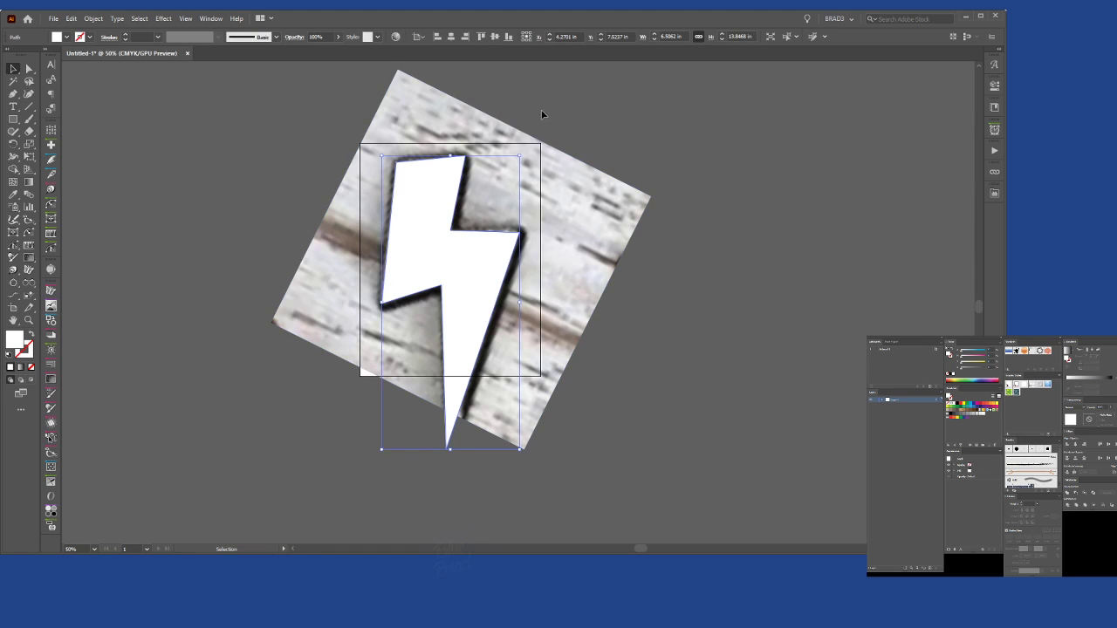
pyautogui.moveTo(422, 227); pyautogui.dragTo(585, 238)
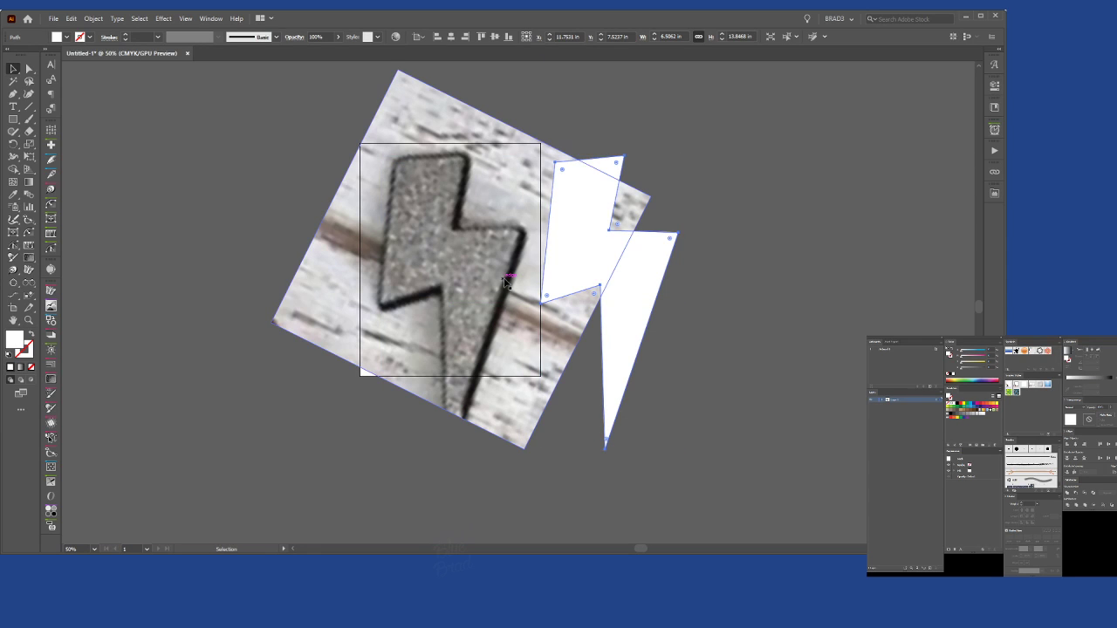
pyautogui.hotkey('ctrl', 'z')
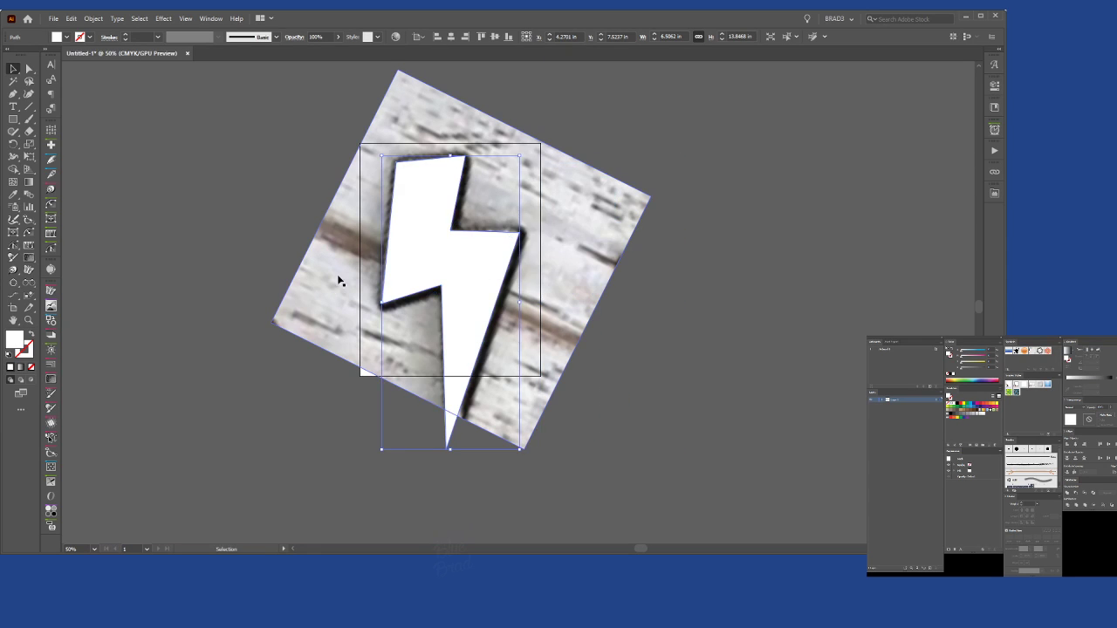
pyautogui.click(253, 137)
# Draw a small white square about 0.08 in wide on the empty canvas beside the photo.
pyautogui.click(10, 119)
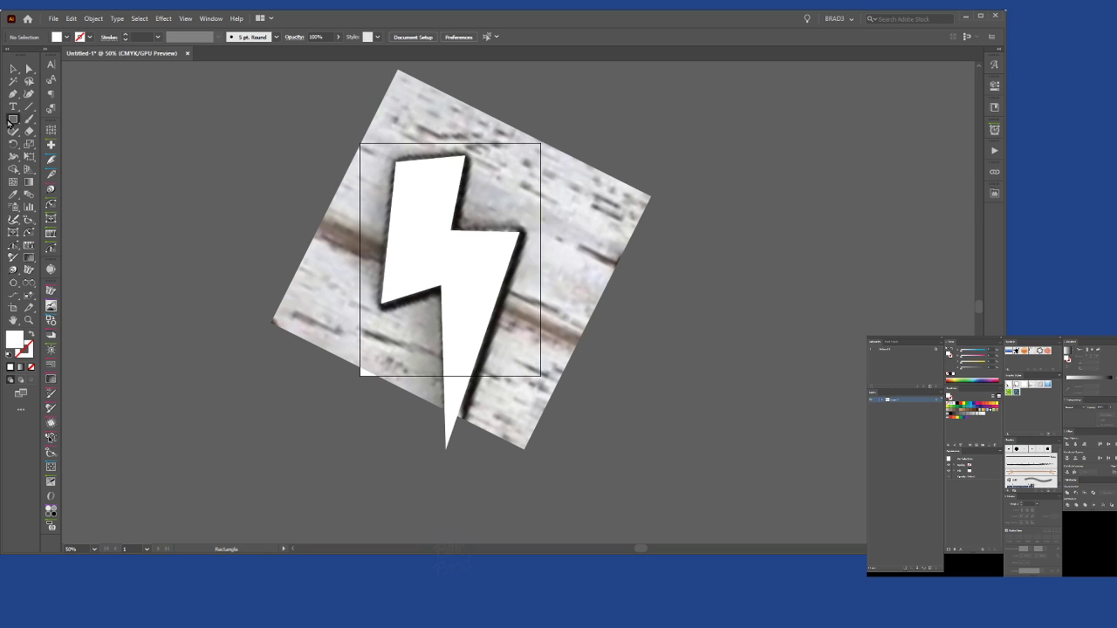
pyautogui.scroll(3, 210, 125)
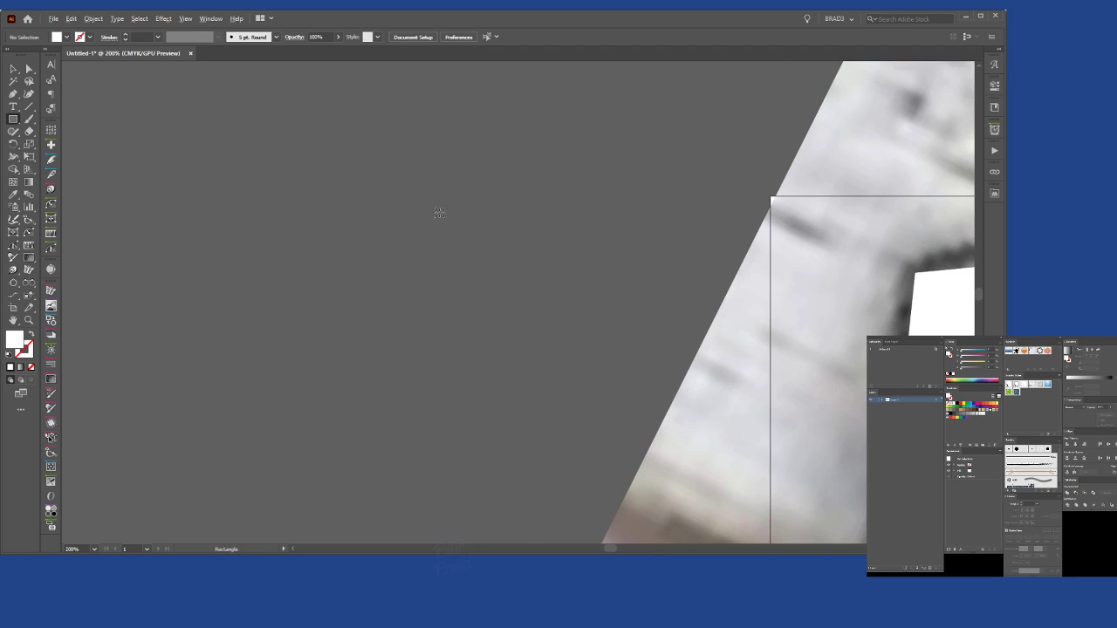
pyautogui.moveTo(500, 216); pyautogui.dragTo(510, 225)
pyautogui.scroll(5, 529, 227)
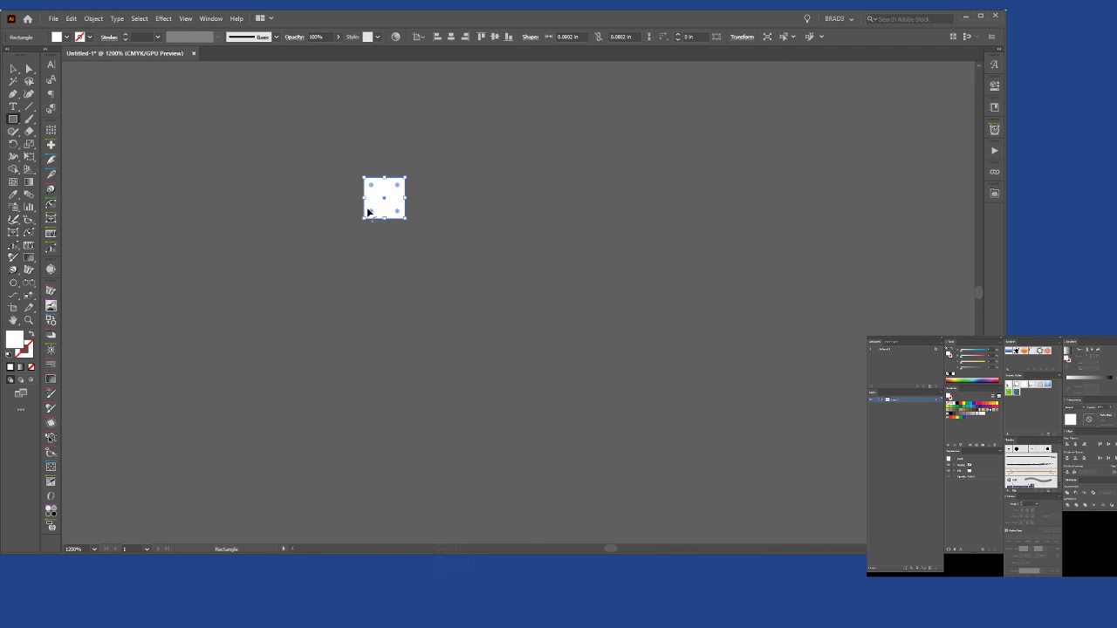
# Duplicate the small square edge to edge to build a horizontal row of four adjoining squares.
pyautogui.press('v')
pyautogui.scroll(3, 351, 195)
pyautogui.moveTo(337, 206); pyautogui.dragTo(502, 207)
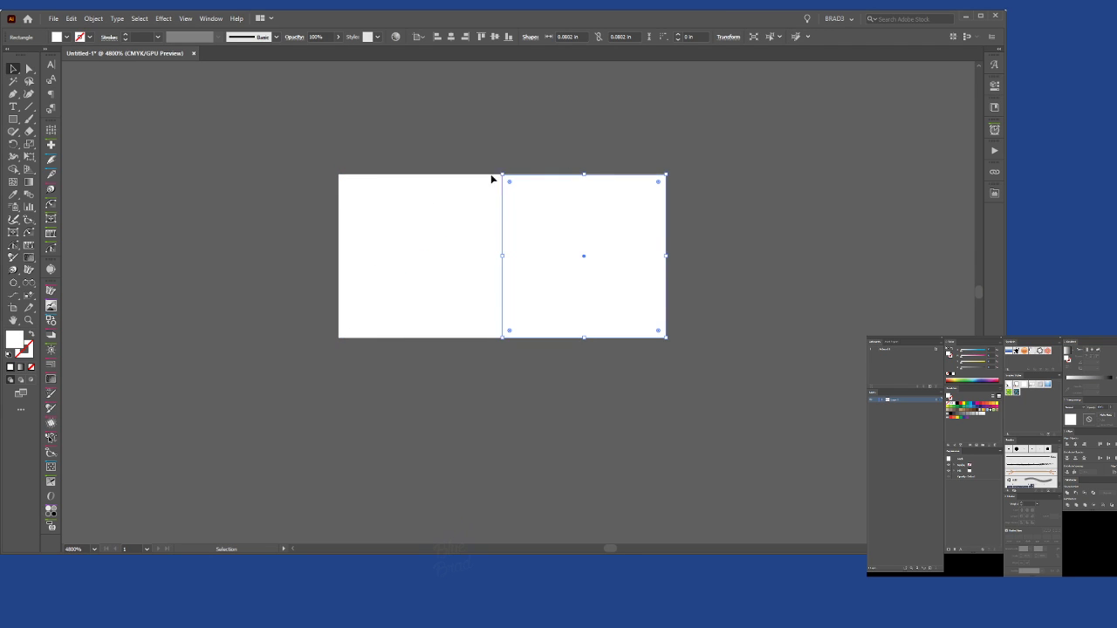
pyautogui.moveTo(306, 143); pyautogui.dragTo(697, 301)
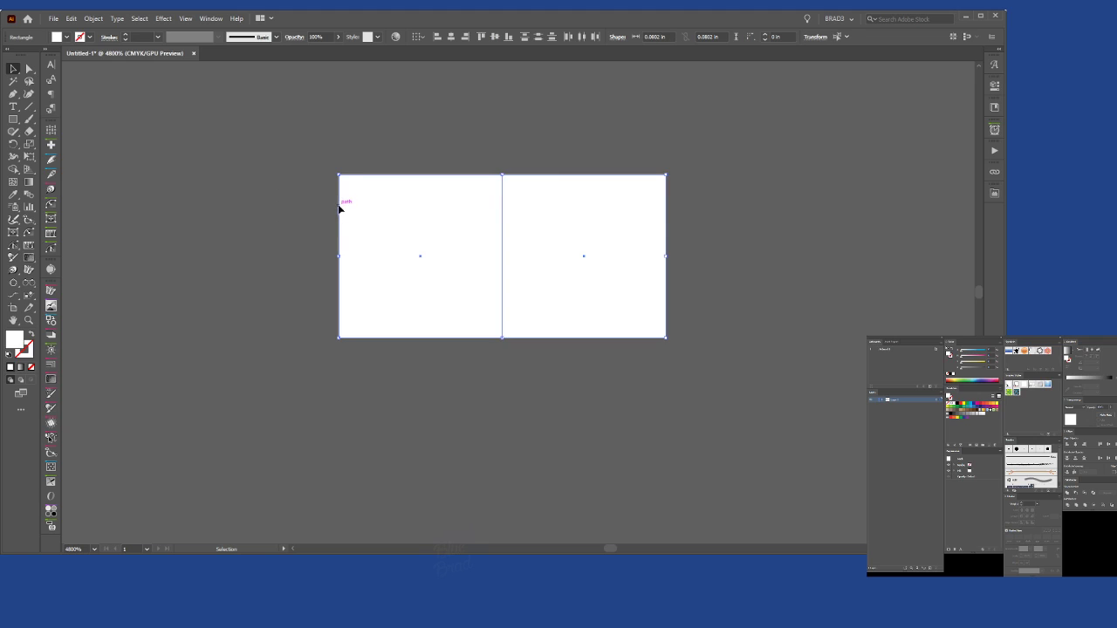
pyautogui.moveTo(339, 208); pyautogui.dragTo(666, 212)
pyautogui.scroll(-1, 616, 255)
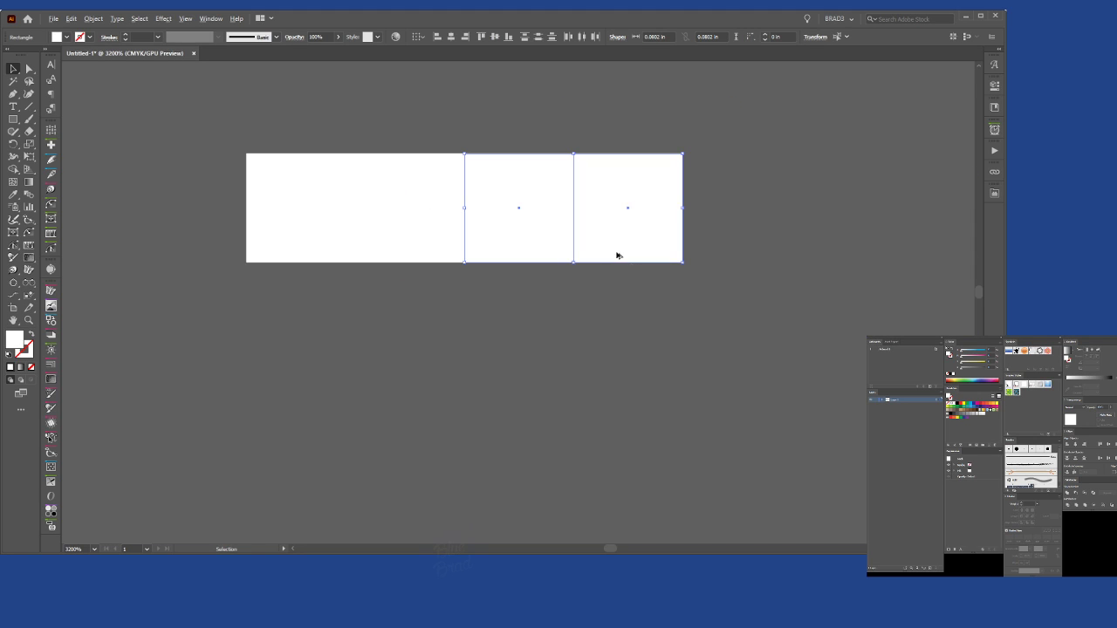
# Copy the row of four squares directly below itself three times to complete a four-by-four grid.
pyautogui.moveTo(739, 321); pyautogui.dragTo(319, 164)
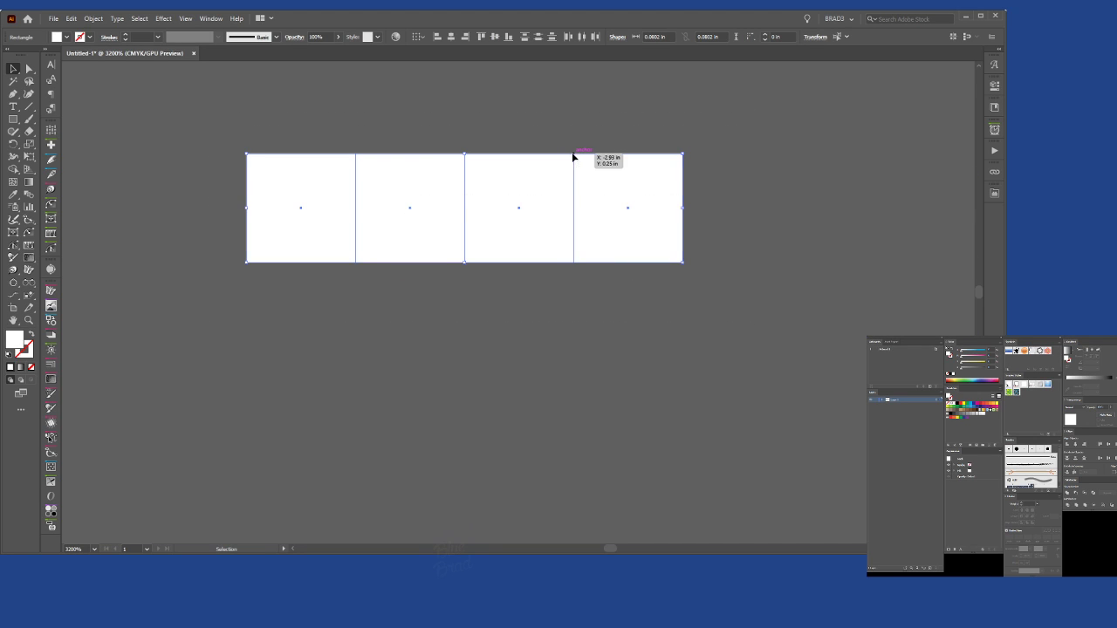
pyautogui.moveTo(572, 157); pyautogui.dragTo(573, 265)
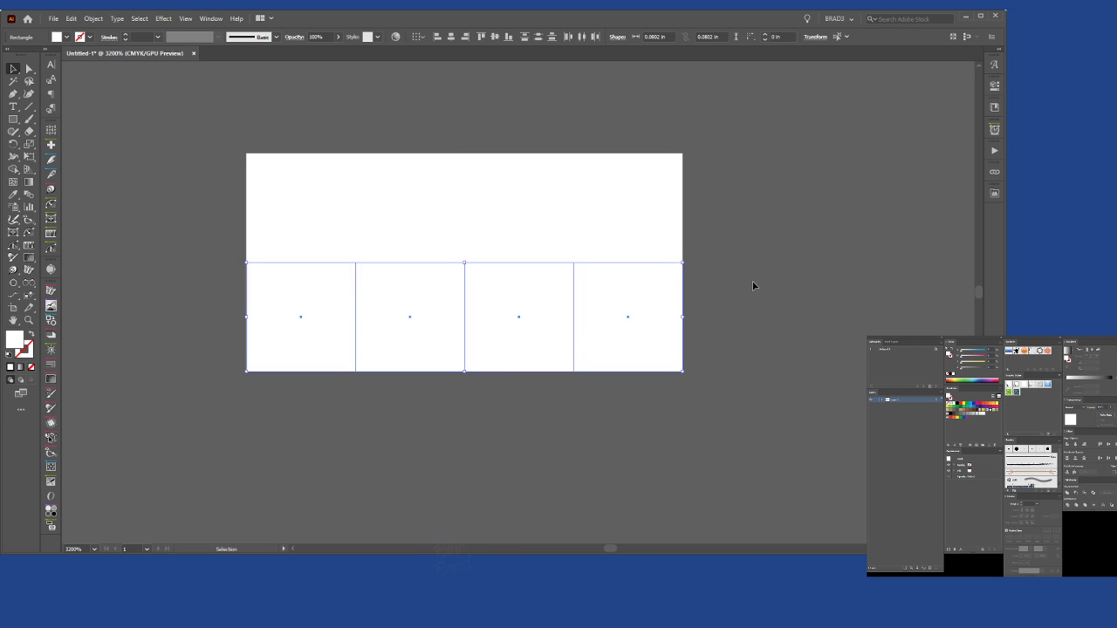
pyautogui.hotkey('ctrl', 'd')
pyautogui.hotkey('ctrl', 'd')
pyautogui.scroll(-1, 768, 297)
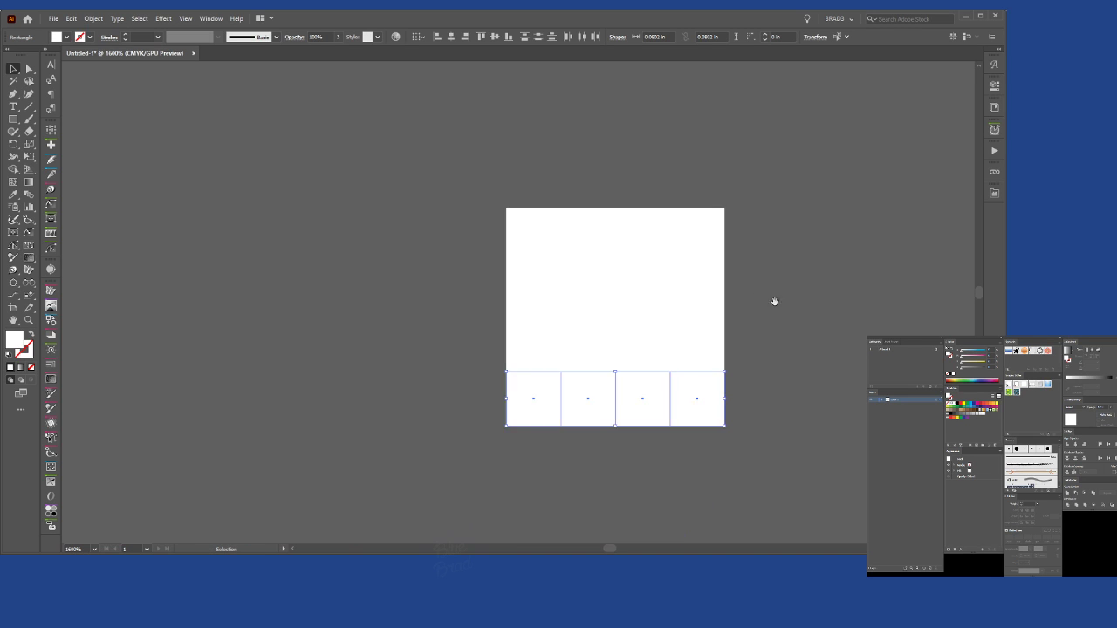
pyautogui.moveTo(774, 301); pyautogui.dragTo(628, 186)
pyautogui.scroll(-1, 667, 192)
pyautogui.moveTo(730, 218); pyautogui.dragTo(494, 291)
pyautogui.click(525, 364)
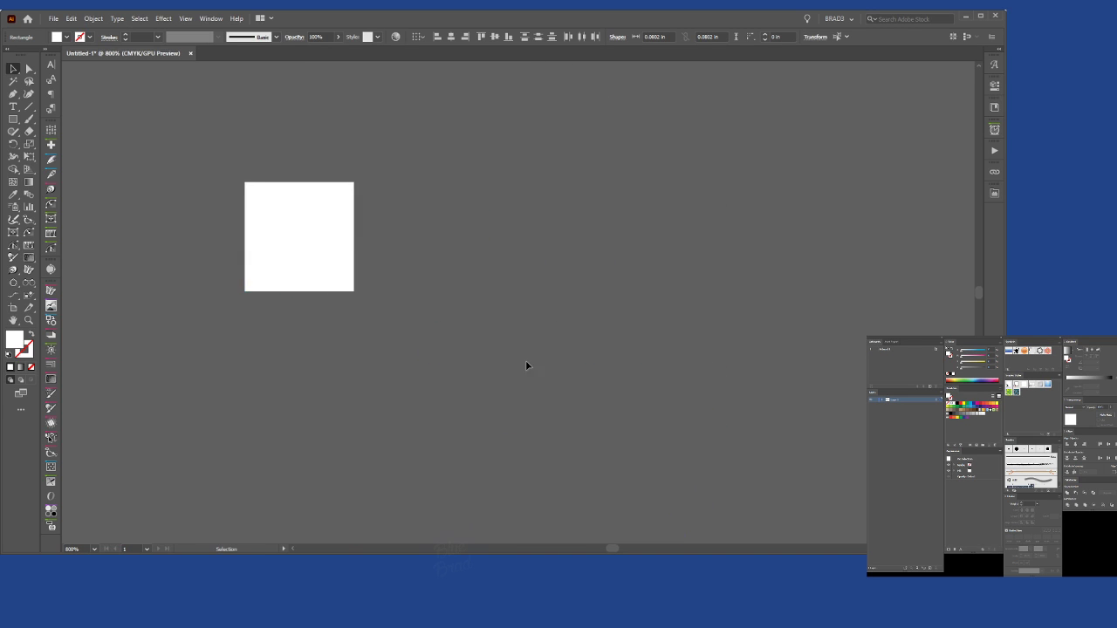
# Move the white bolt shape to the right to uncover the glitter texture in the photo.
pyautogui.hotkey('ctrl', 'a')
pyautogui.scroll(-2, 555, 190)
pyautogui.hscroll(5, 543, 256)
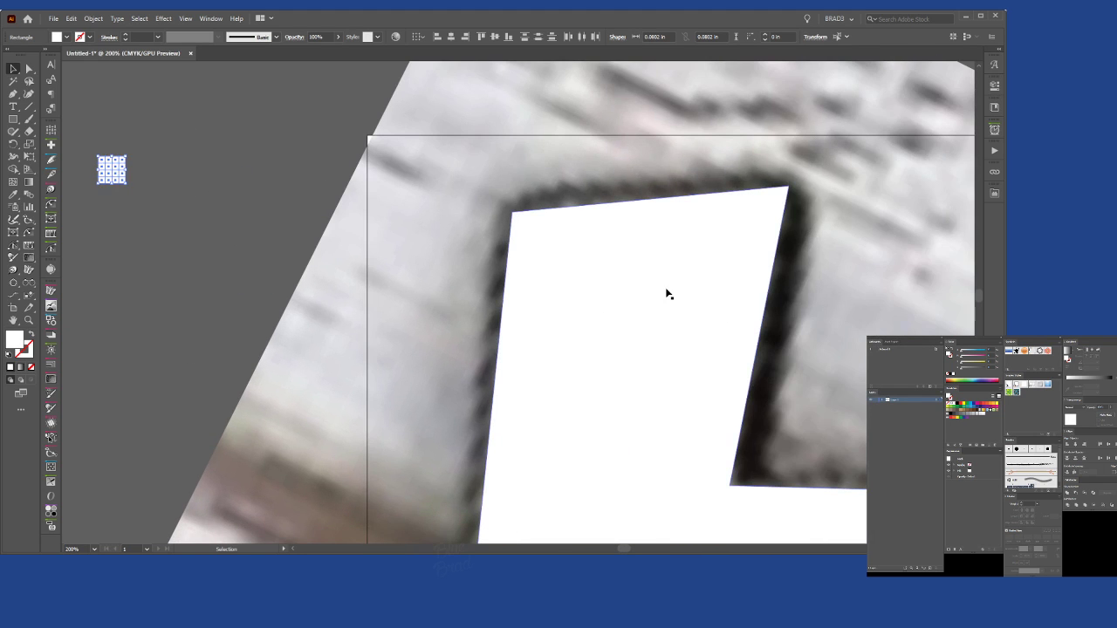
pyautogui.moveTo(668, 294); pyautogui.dragTo(767, 288)
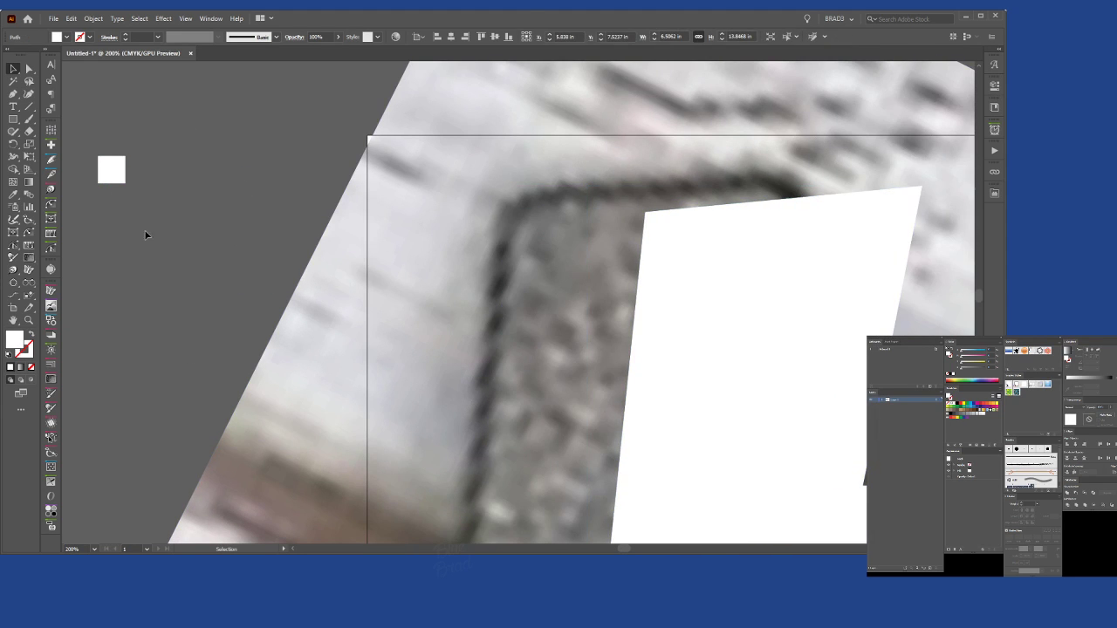
# Fill all sixteen squares of the grid with a light warm grey sampled from the photo's glitter using the Eyedropper.
pyautogui.hotkey('ctrl', 'a')
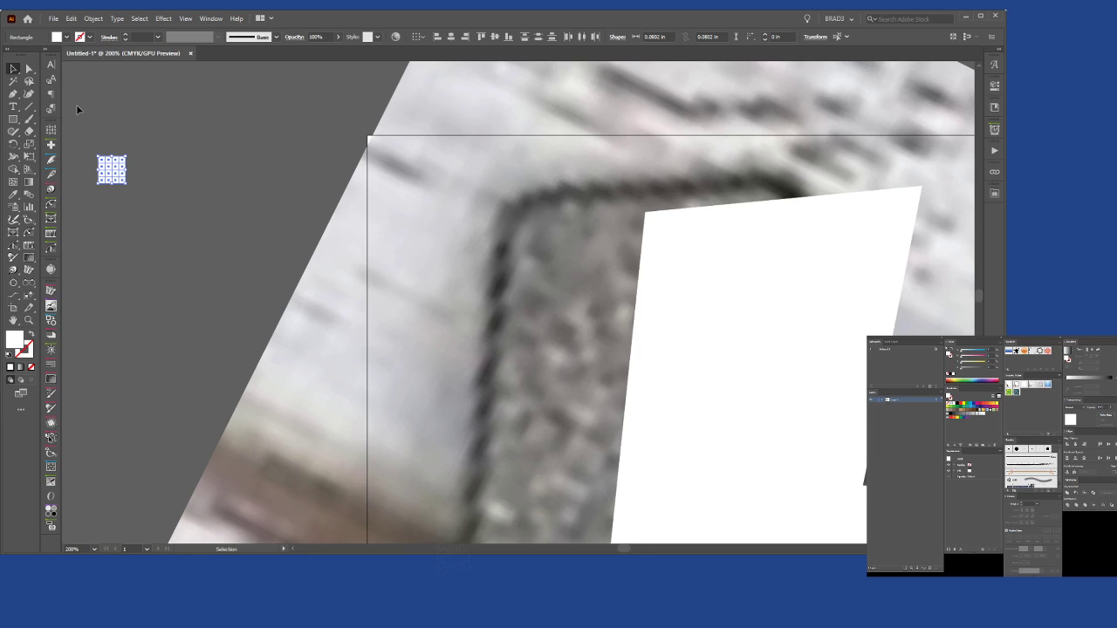
pyautogui.press('i')
pyautogui.click(582, 310)
pyautogui.scroll(5, 117, 142)
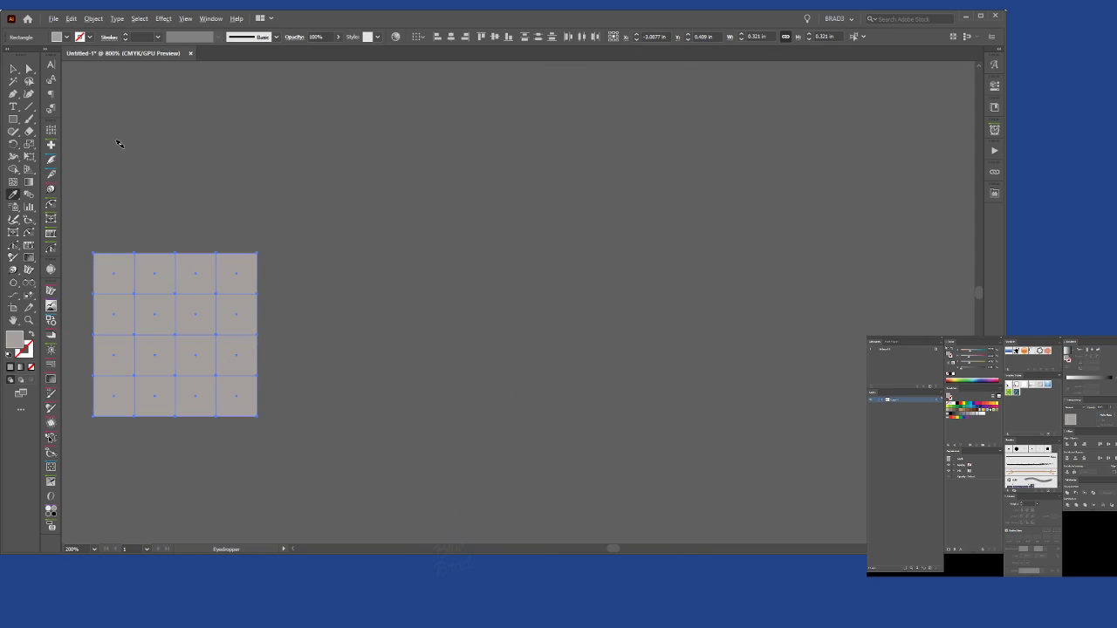
pyautogui.moveTo(187, 212); pyautogui.dragTo(377, 122)
pyautogui.hotkey('ctrl', 'z')
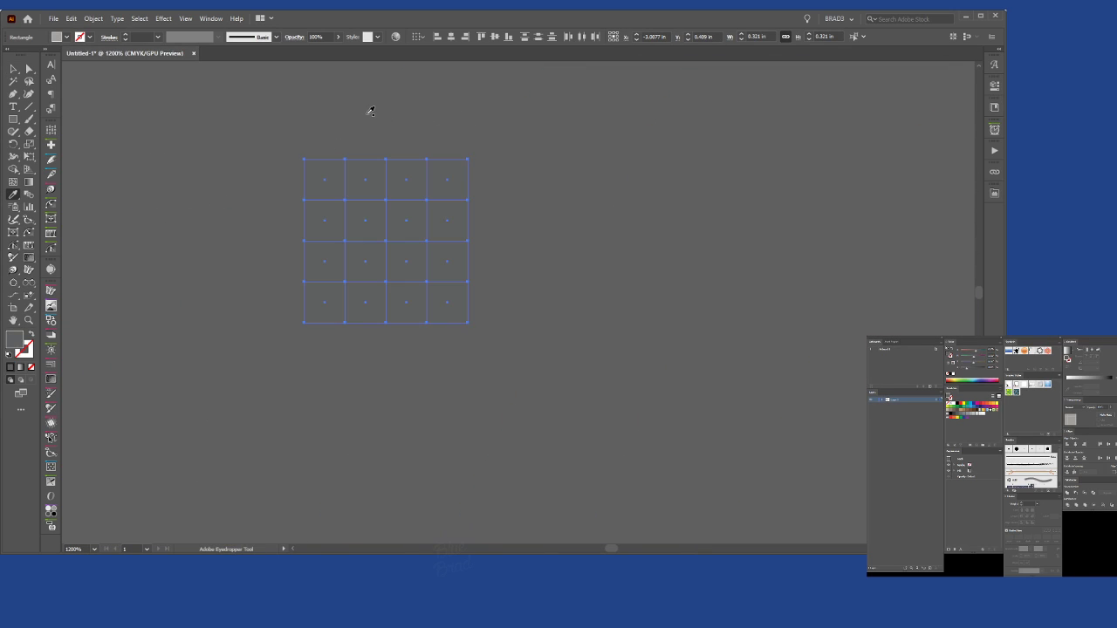
pyautogui.press('v')
pyautogui.hotkey('ctrl', 'shift', 'z')
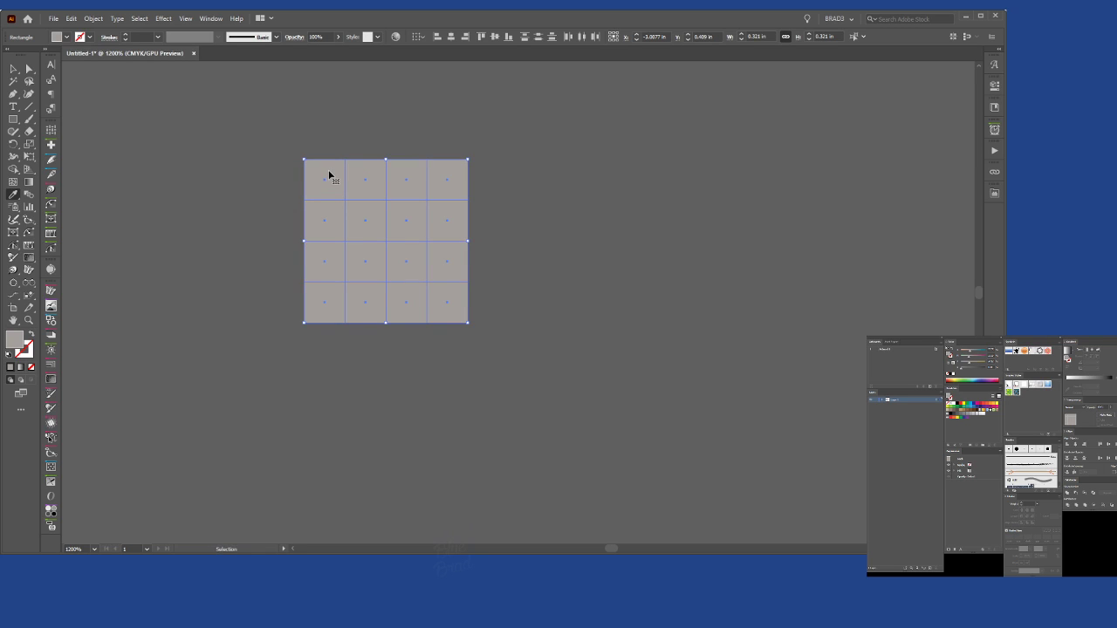
# Exclude the grid's top-left square from the selection and fill the remaining squares with a darker grey sampled from the glitter.
pyautogui.press('ctrl')
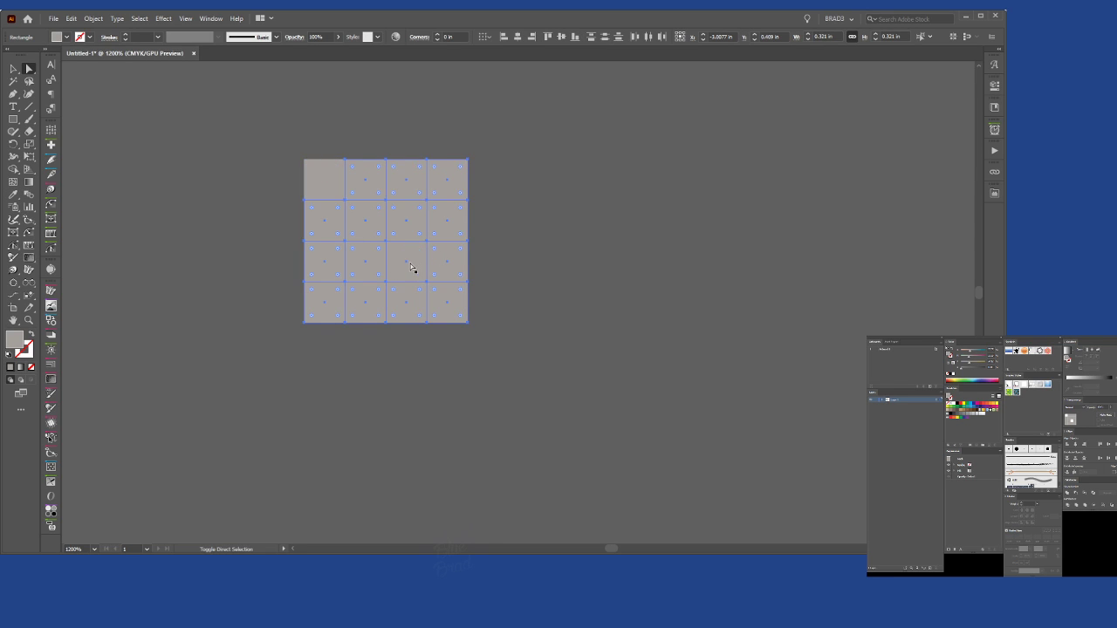
pyautogui.scroll(-5, 593, 264)
pyautogui.moveTo(697, 333); pyautogui.dragTo(149, 157)
pyautogui.press('i')
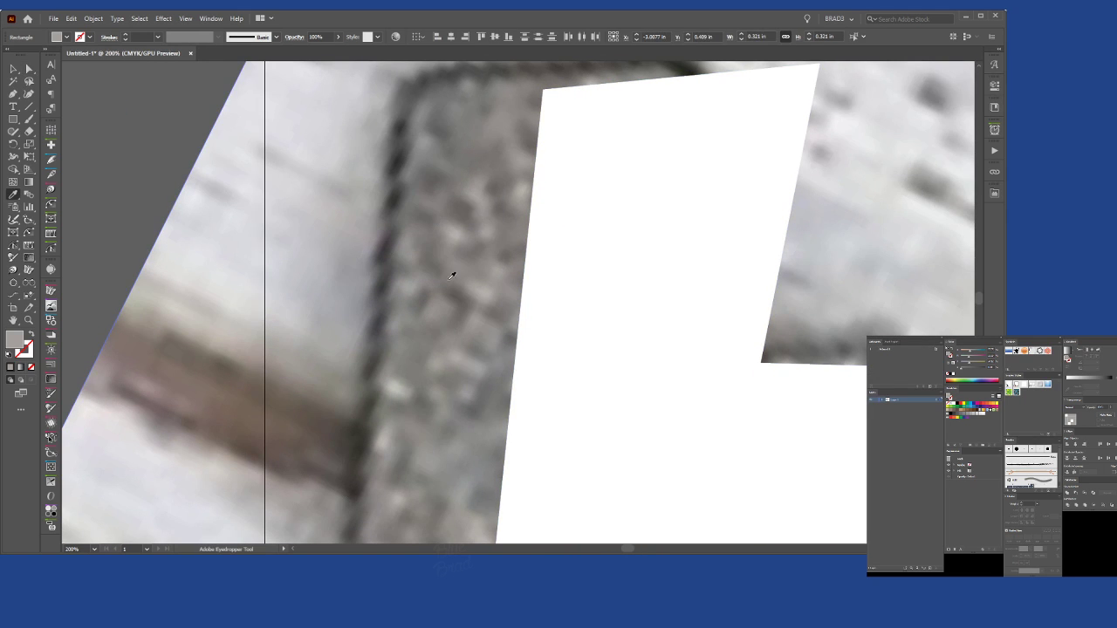
pyautogui.click(423, 330)
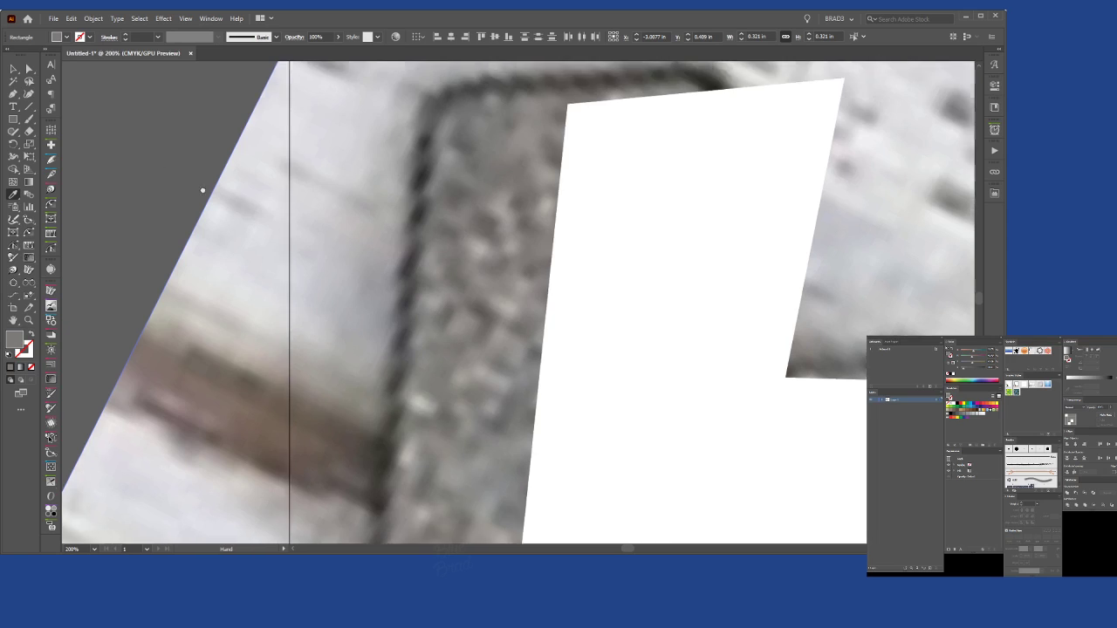
# Exclude the top row's third, second row's second and bottom-right squares from the selection, and fill the rest with a sampled brownish grey.
pyautogui.moveTo(204, 186); pyautogui.dragTo(566, 241)
pyautogui.scroll(4, 493, 138)
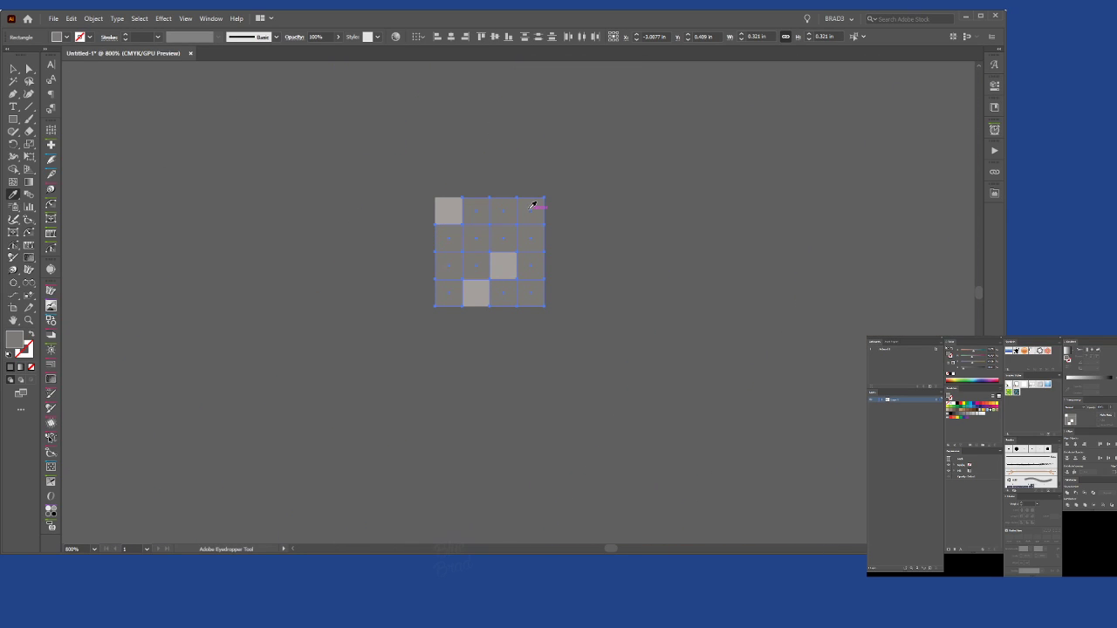
pyautogui.press('ctrl')
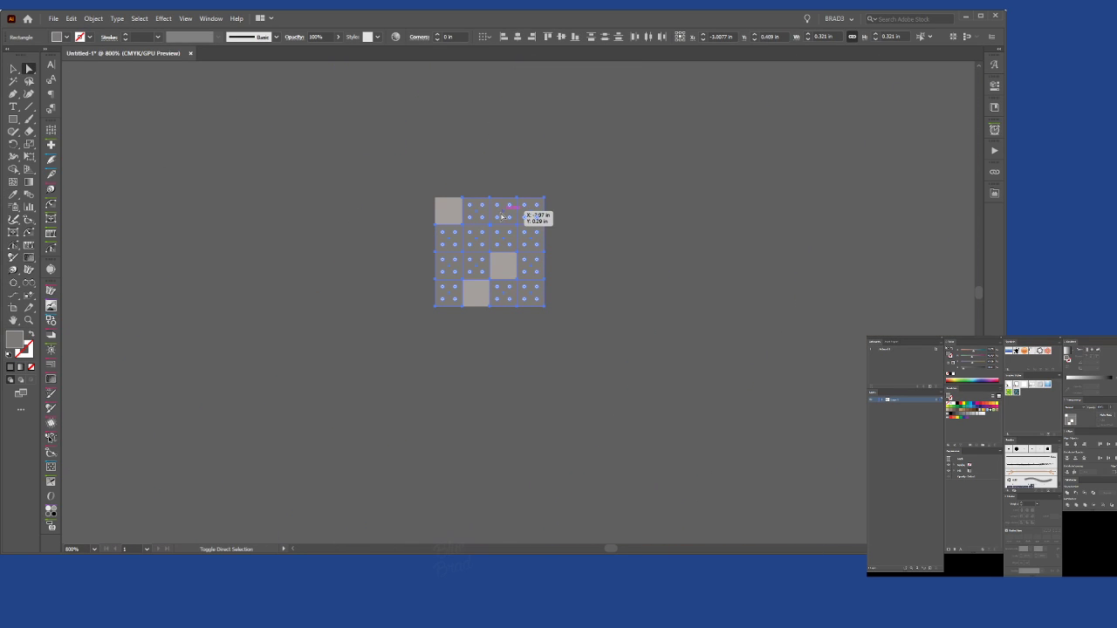
pyautogui.keyDown('ctrl'); pyautogui.click(505, 215); pyautogui.keyUp('ctrl')
pyautogui.keyDown('ctrl'); pyautogui.click(476, 245); pyautogui.keyUp('ctrl')
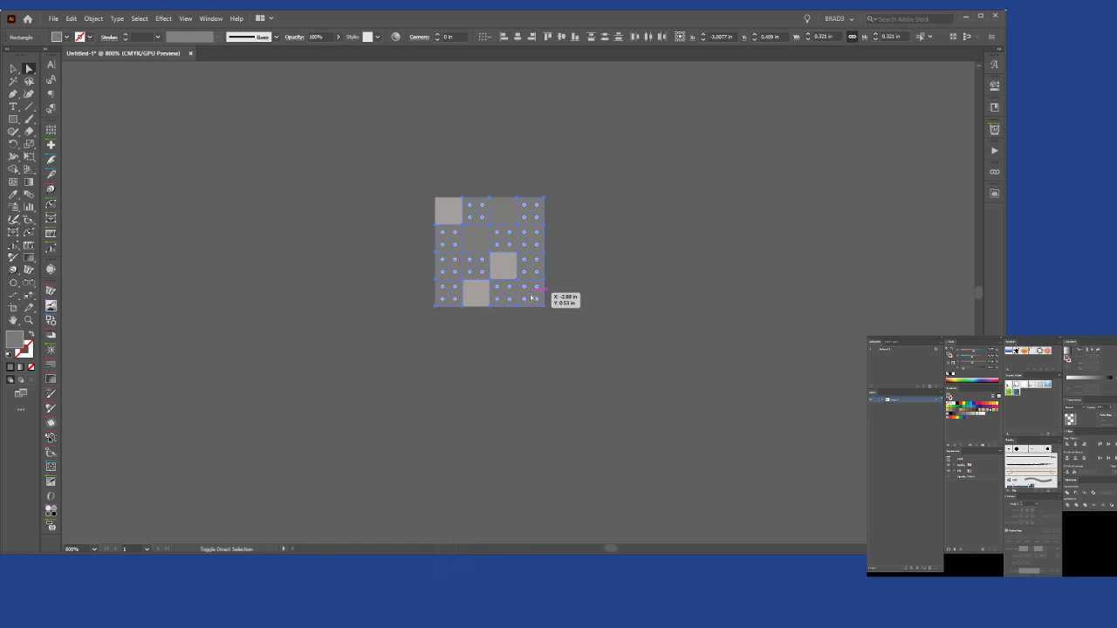
pyautogui.scroll(-5, 666, 297)
pyautogui.moveTo(899, 407); pyautogui.dragTo(273, 203)
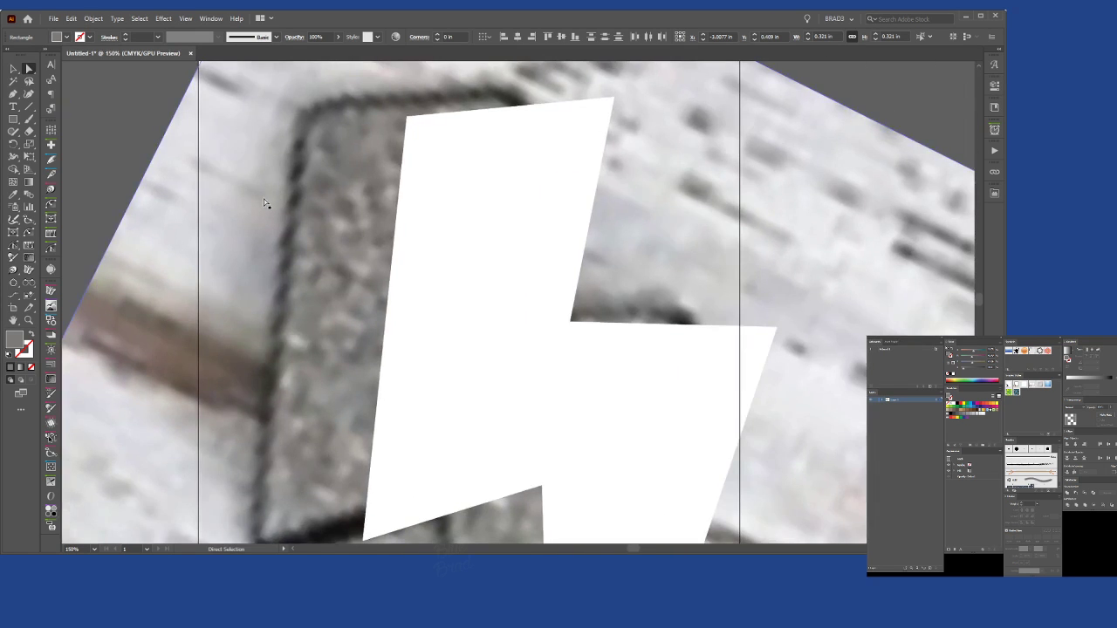
pyautogui.press('i')
pyautogui.click(321, 453)
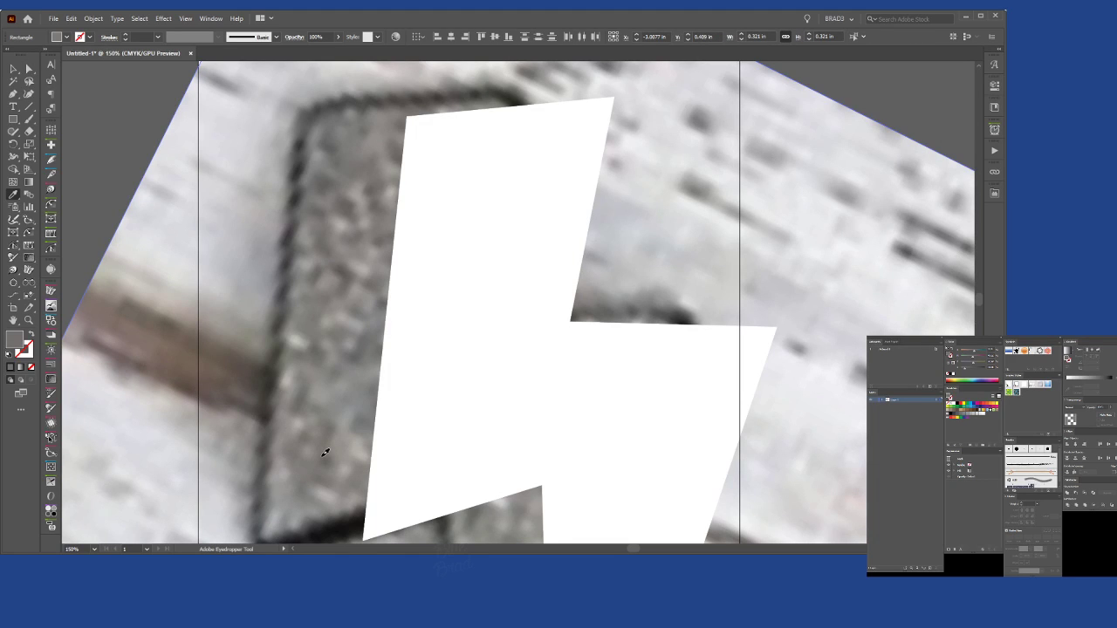
# Exclude the third row's second and bottom row's first squares, and fill the remaining selected squares with a dark grey sampled from the glitter.
pyautogui.moveTo(132, 298); pyautogui.dragTo(650, 431)
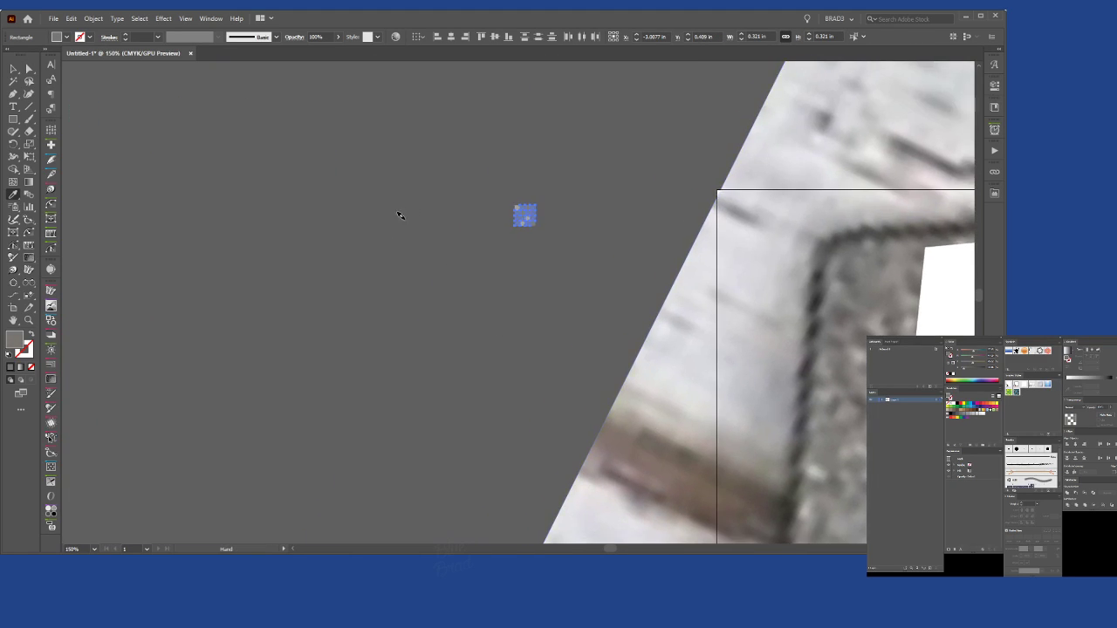
pyautogui.scroll(6, 452, 209)
pyautogui.moveTo(695, 262); pyautogui.dragTo(222, 317)
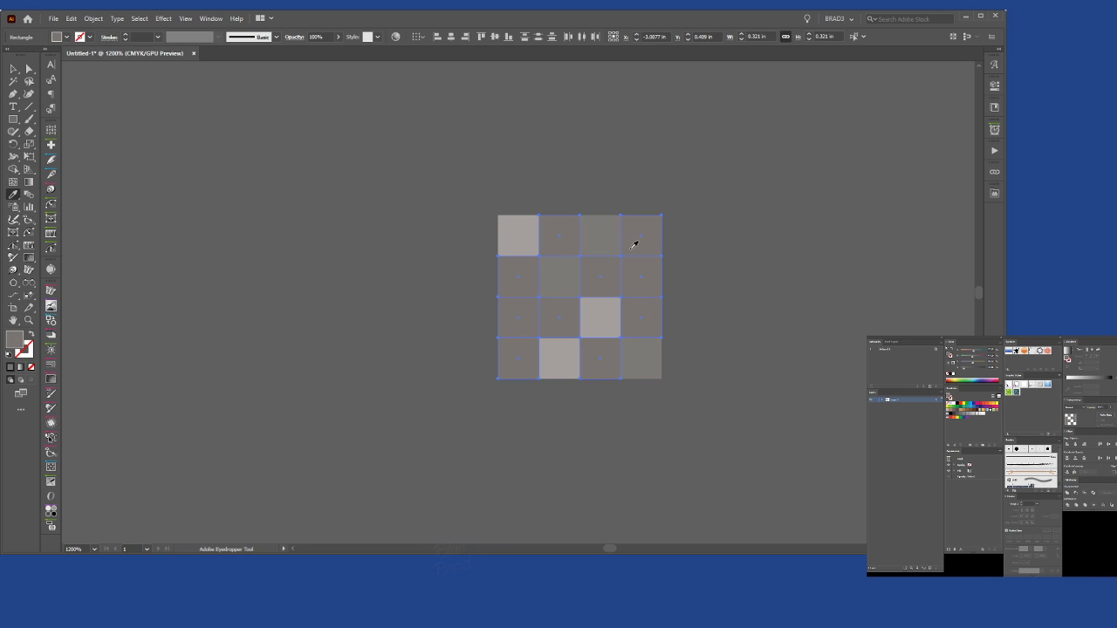
pyautogui.press('ctrl')
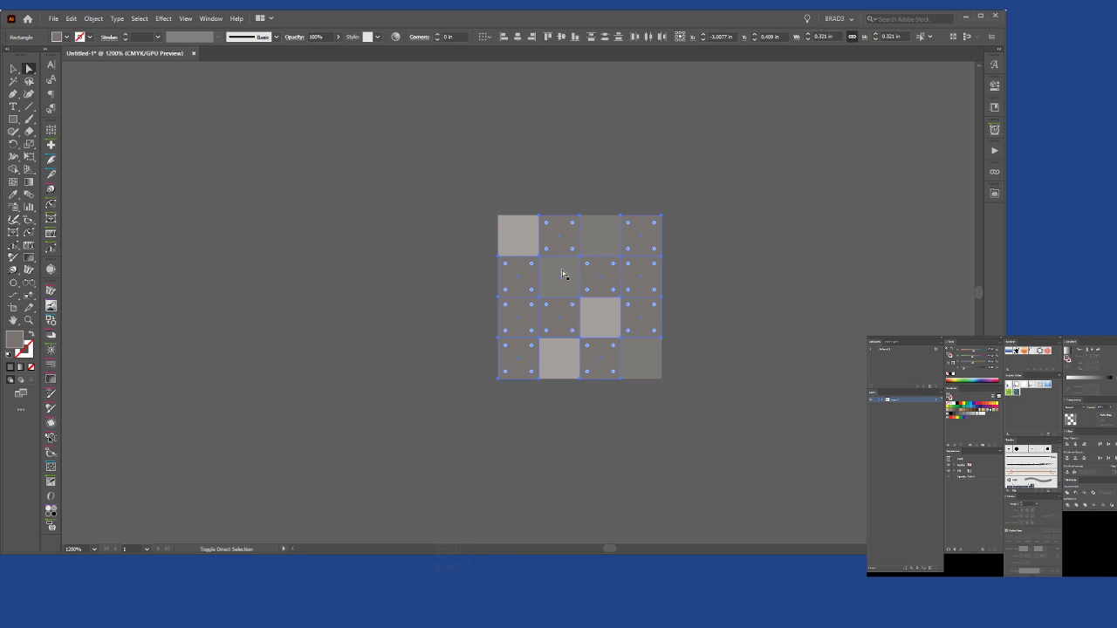
pyautogui.keyDown('ctrl'); pyautogui.keyDown('shift'); pyautogui.click(561, 325); pyautogui.keyUp('shift'); pyautogui.keyUp('ctrl')
pyautogui.scroll(-3, 785, 362)
pyautogui.moveTo(777, 354); pyautogui.dragTo(224, 193)
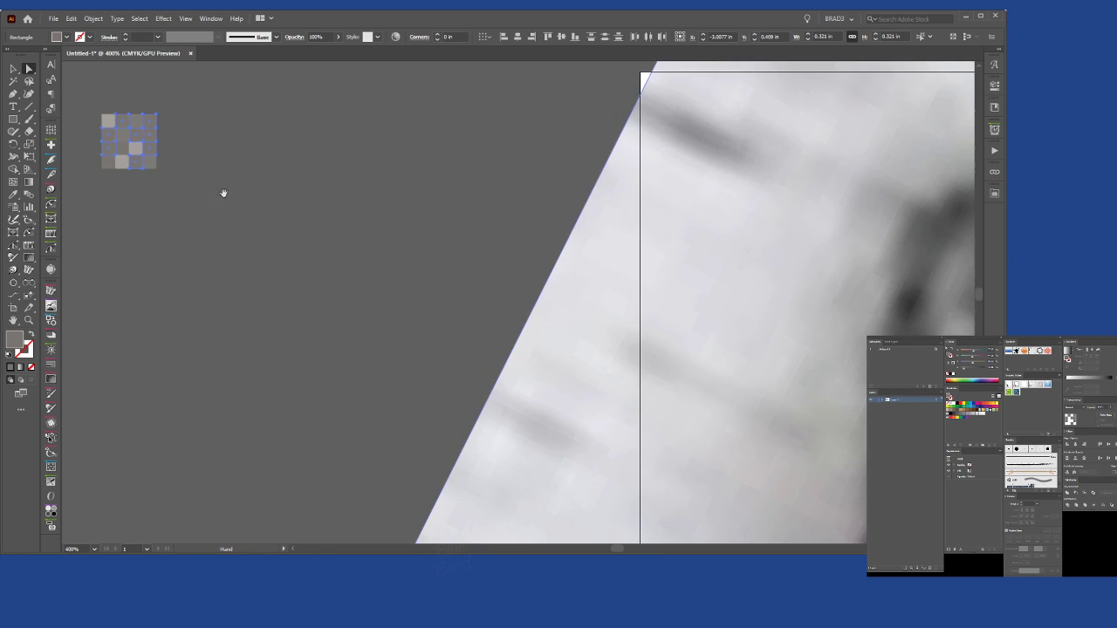
pyautogui.scroll(-3, 575, 293)
pyautogui.moveTo(664, 362); pyautogui.dragTo(489, 299)
pyautogui.press('i')
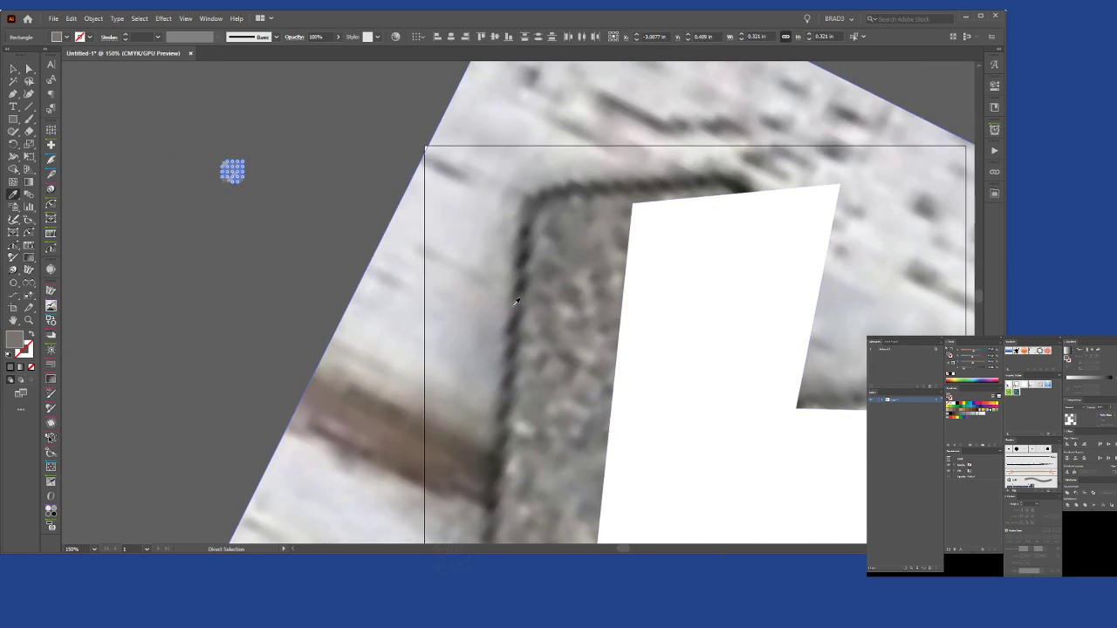
pyautogui.click(569, 255)
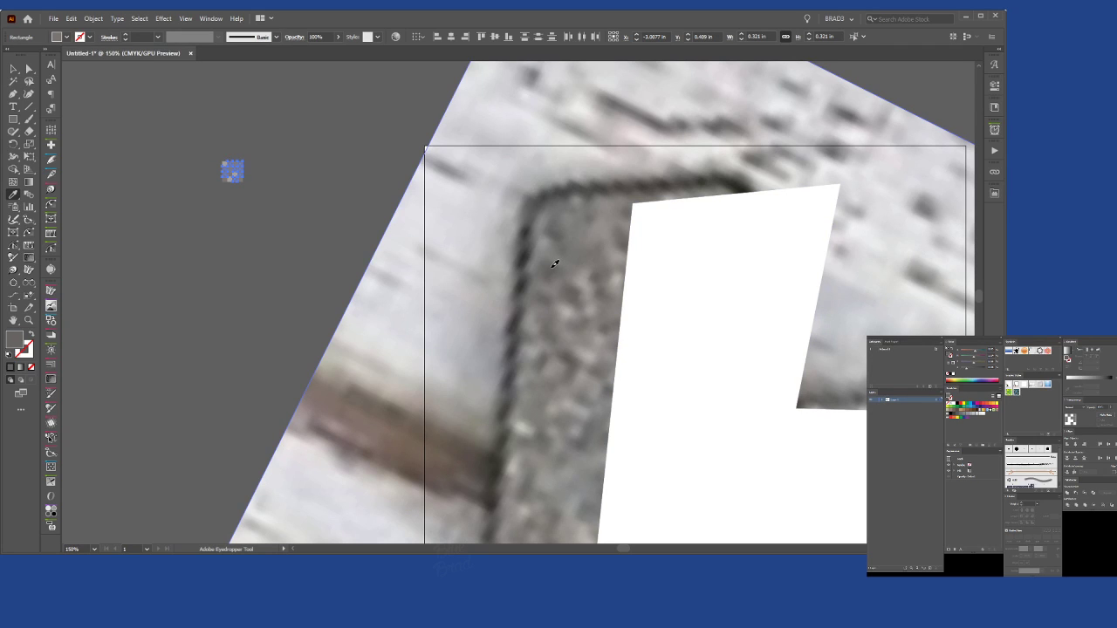
# Exclude the third row's first and top row's last squares, and fill the remaining selected squares with a greenish grey sampled from the glitter.
pyautogui.scroll(6, 229, 149)
pyautogui.press('space')
pyautogui.moveTo(255, 268); pyautogui.dragTo(491, 228)
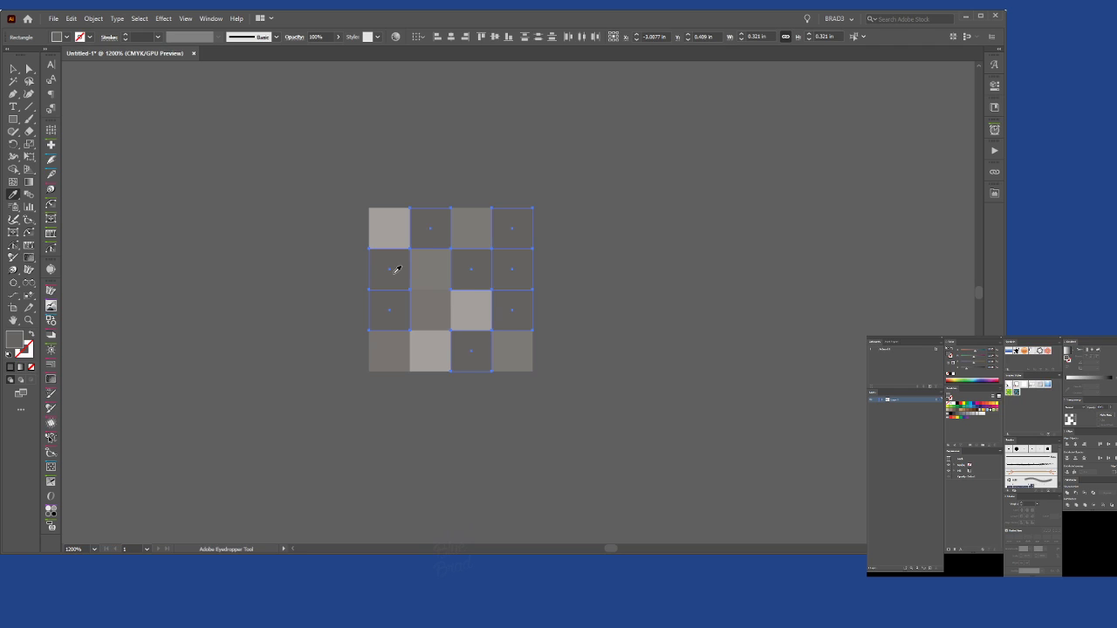
pyautogui.press('ctrl')
pyautogui.keyDown('shift'); pyautogui.click(399, 309); pyautogui.keyUp('shift')
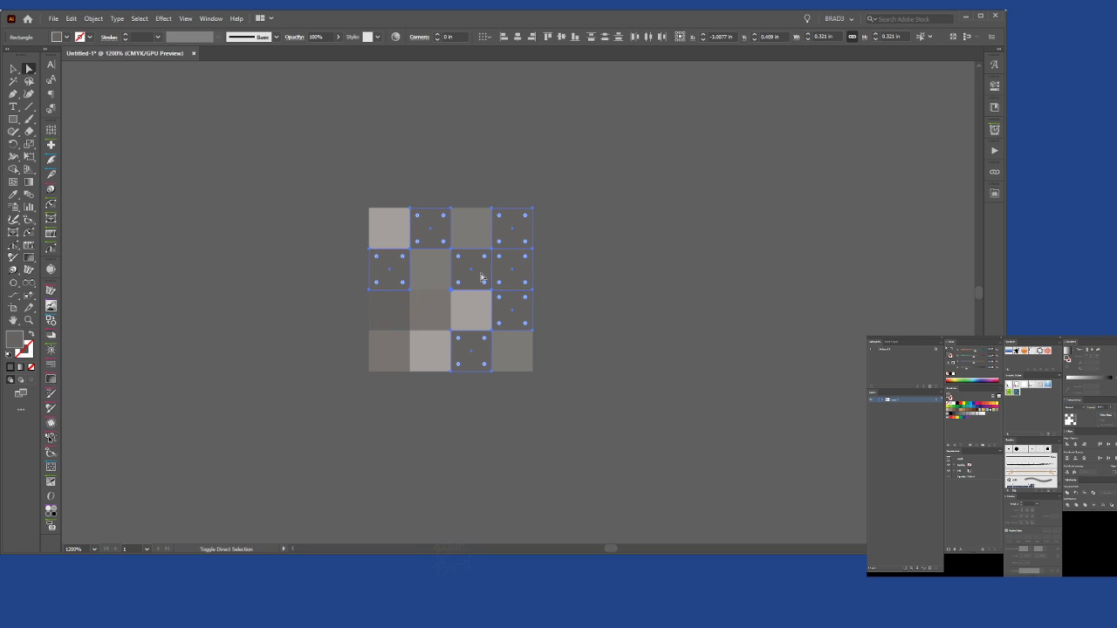
pyautogui.scroll(-3, 611, 278)
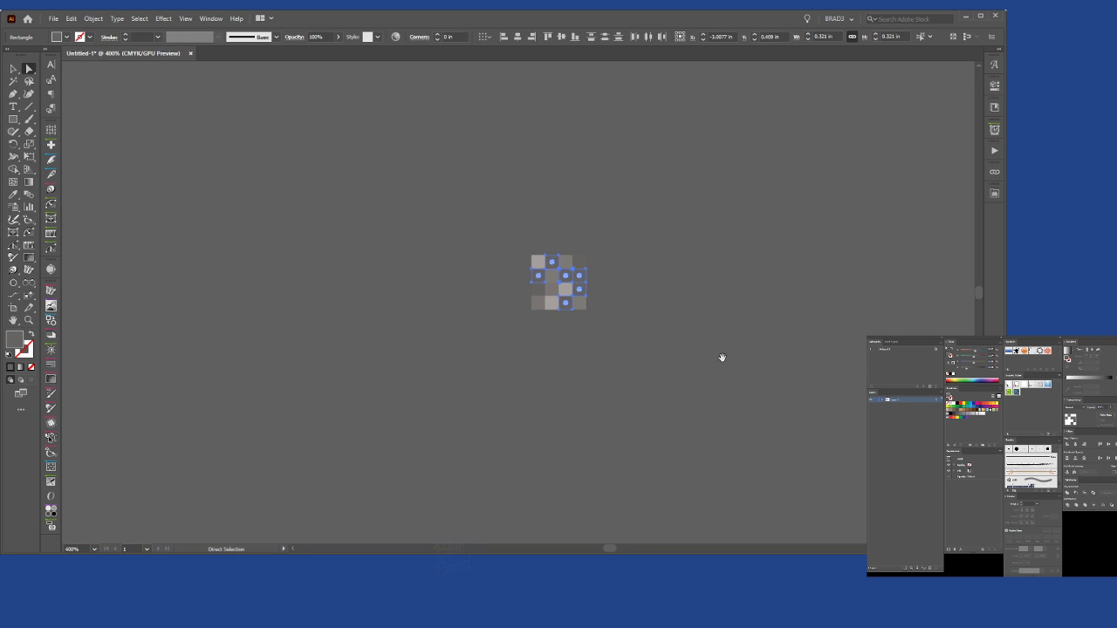
pyautogui.moveTo(723, 356); pyautogui.dragTo(479, 250)
pyautogui.moveTo(602, 269); pyautogui.dragTo(497, 267)
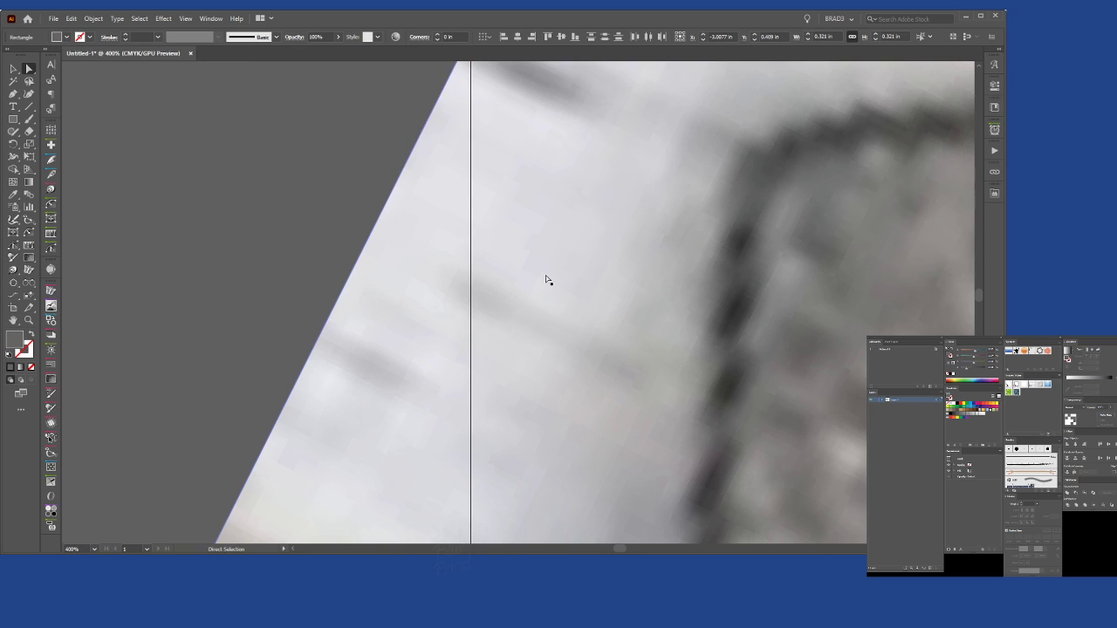
pyautogui.press('i')
pyautogui.hscroll(5, 655, 349)
pyautogui.scroll(-2, 654, 349)
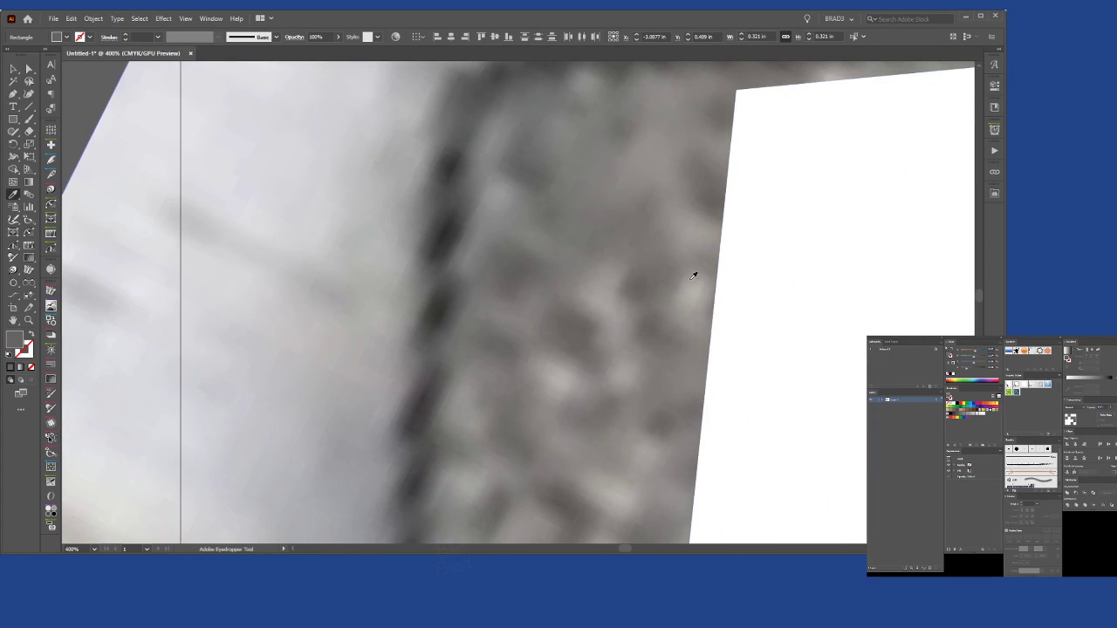
pyautogui.click(533, 196)
# Narrow the selection to the second row's two end squares and the bottom row's third square, and fill them with a sampled lighter greenish grey.
pyautogui.hscroll(-10, 610, 244)
pyautogui.hscroll(2, 655, 267)
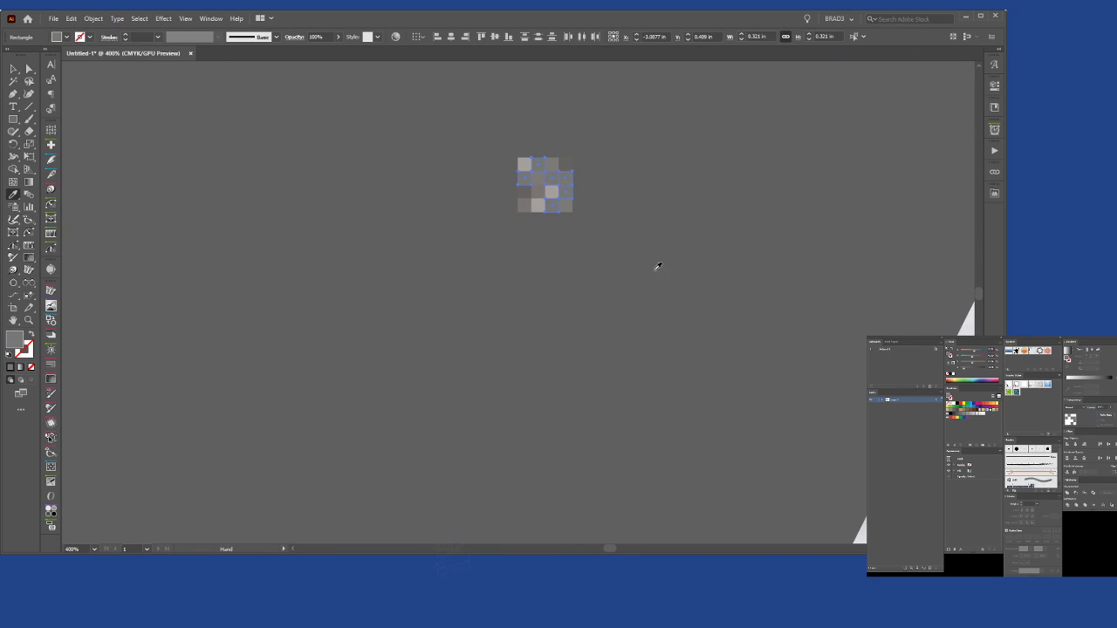
pyautogui.scroll(4, 561, 161)
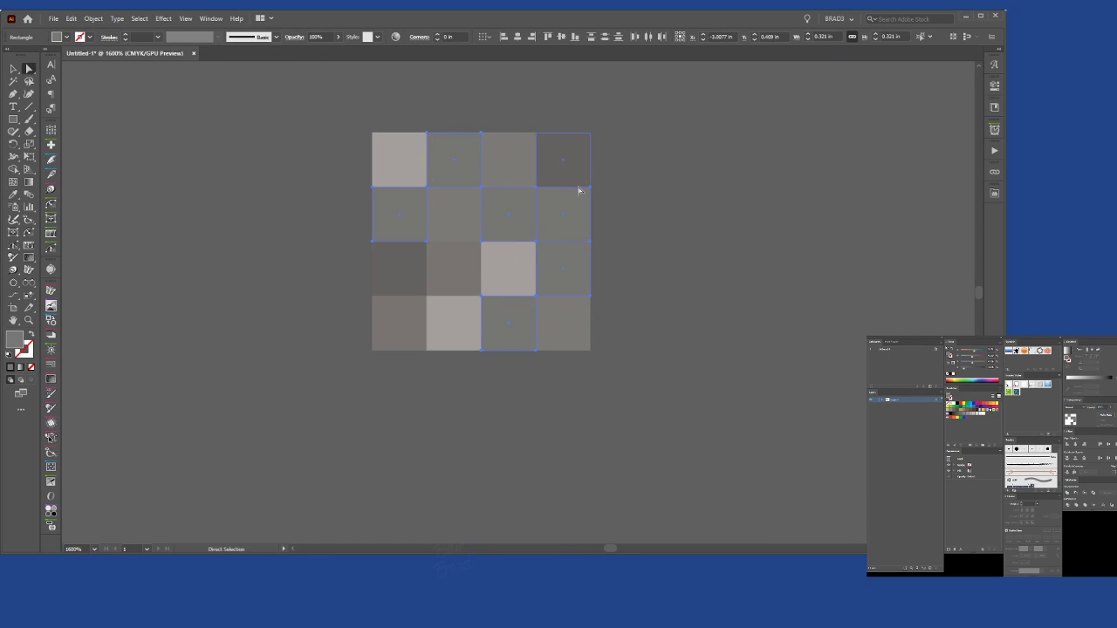
pyautogui.keyDown('ctrl'); pyautogui.keyDown('shift'); pyautogui.click(528, 214); pyautogui.keyUp('shift'); pyautogui.keyUp('ctrl')
pyautogui.keyDown('shift'); pyautogui.click(452, 172); pyautogui.keyUp('shift')
pyautogui.scroll(-3, 730, 262)
pyautogui.moveTo(760, 320); pyautogui.dragTo(203, 190)
pyautogui.scroll(-3, 539, 228)
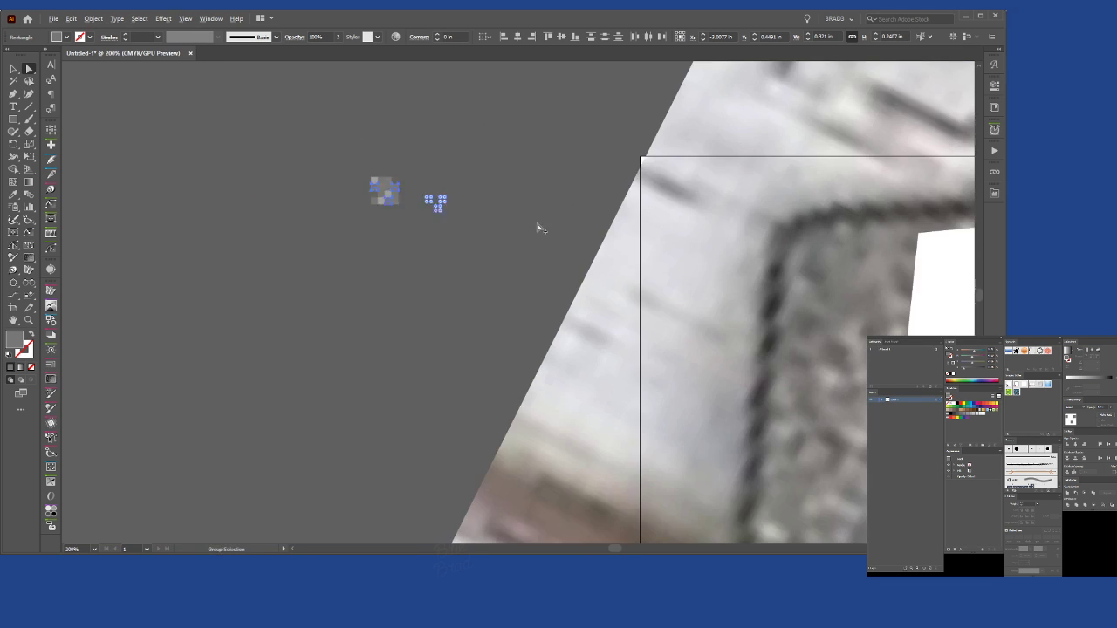
pyautogui.hscroll(5, 538, 228)
pyautogui.scroll(-1, 539, 227)
pyautogui.press('i')
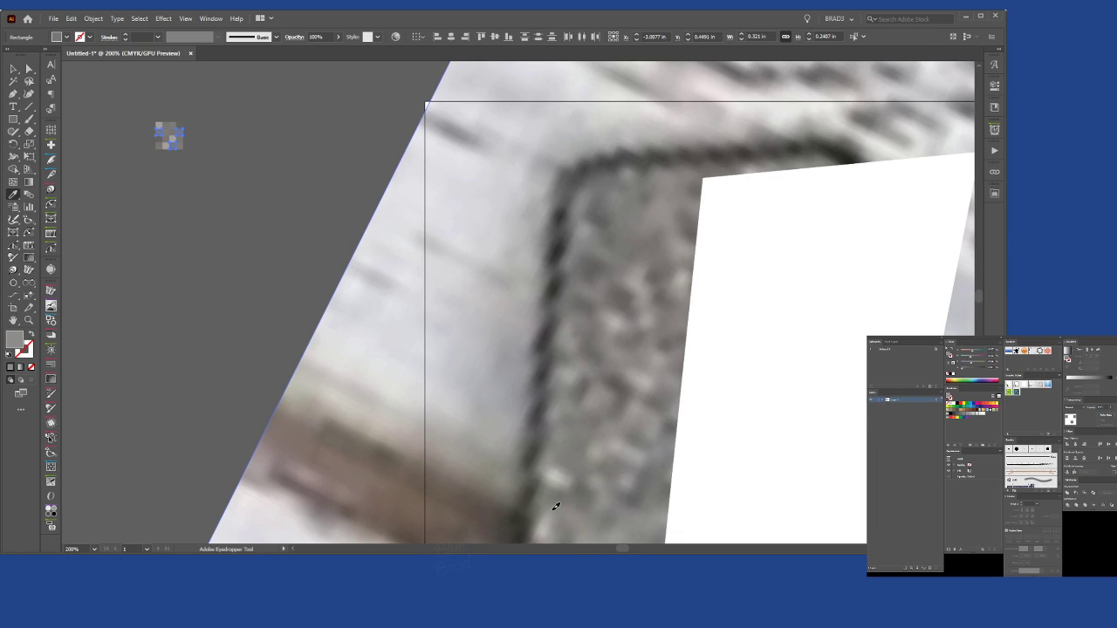
# Select all sixteen squares of the grid and group them.
pyautogui.scroll(5, 166, 105)
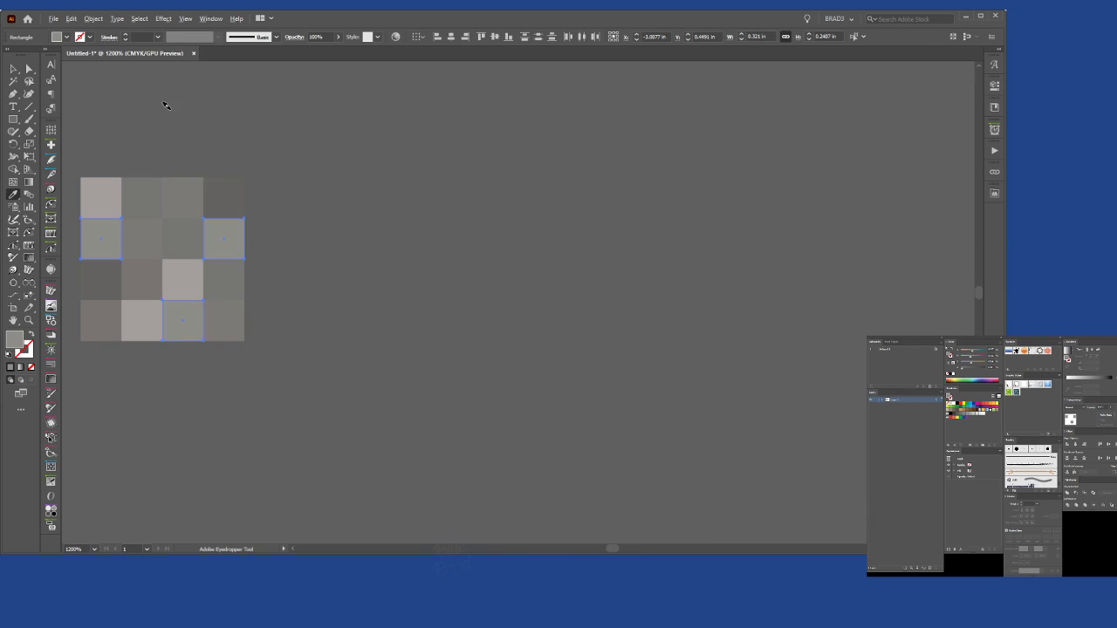
pyautogui.hscroll(-7, 451, 197)
pyautogui.scroll(-1, 451, 197)
pyautogui.press('v')
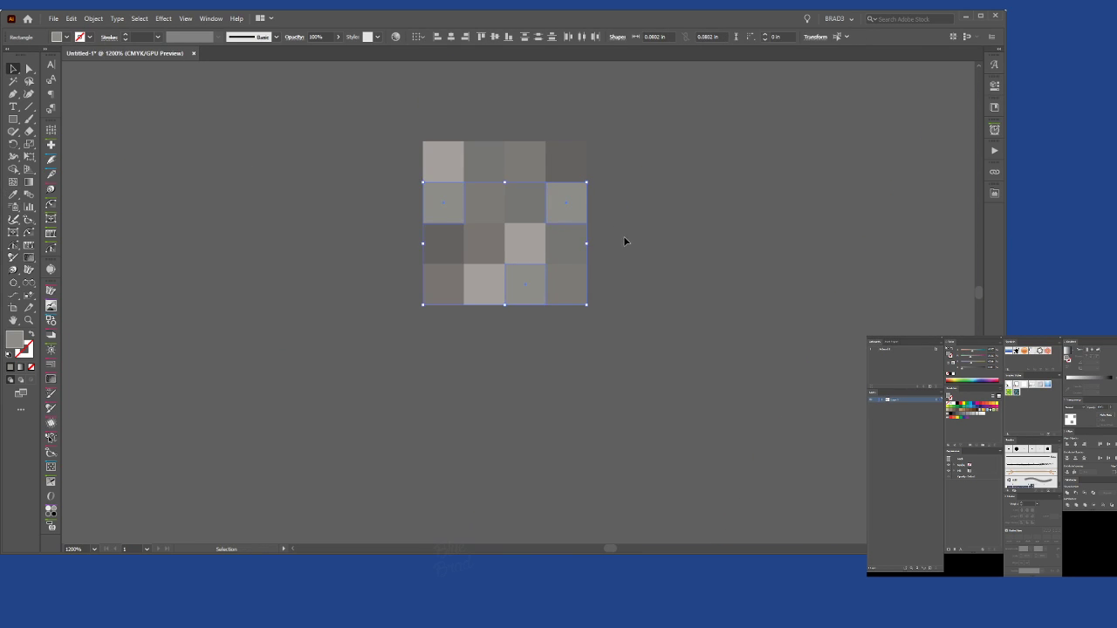
pyautogui.click(623, 241)
pyautogui.scroll(-5, 645, 283)
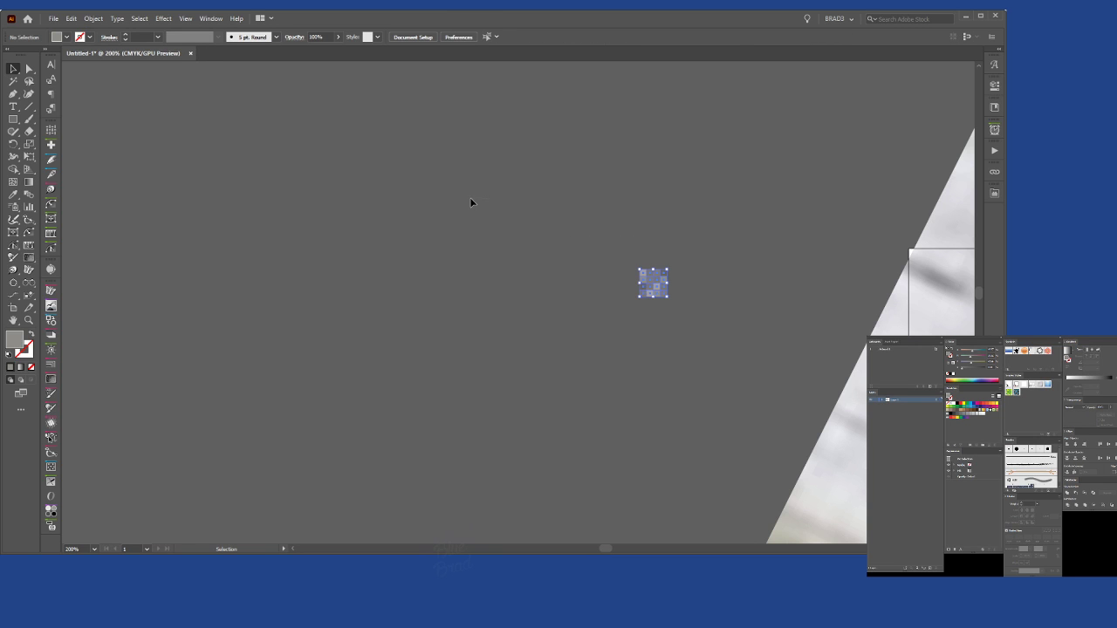
pyautogui.hotkey('ctrl', 'a')
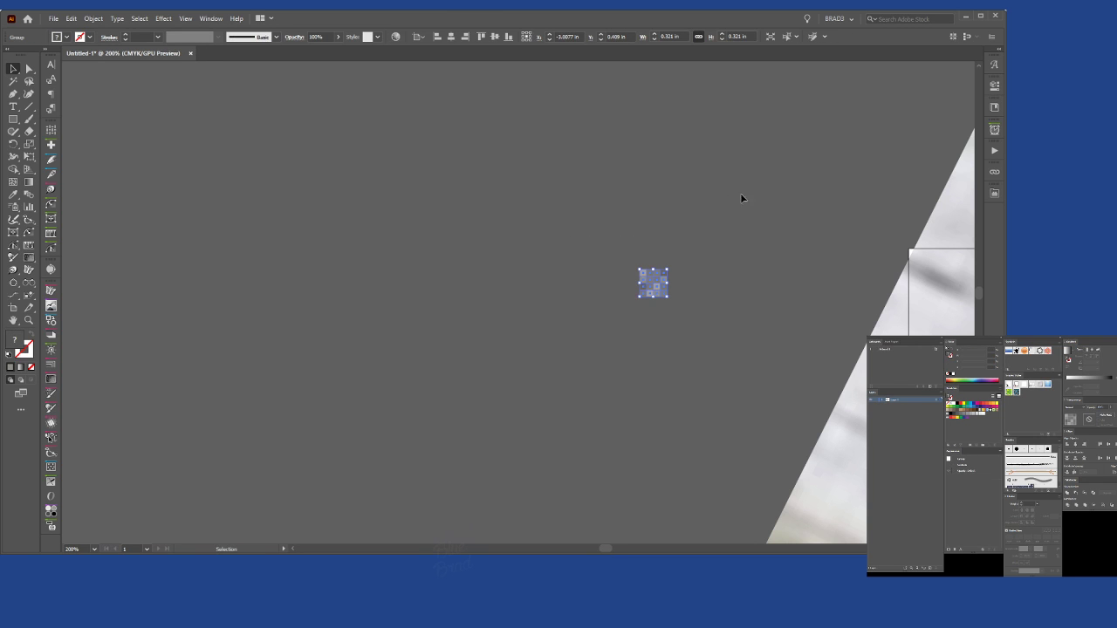
# Add the grouped grid to the swatches as a pattern swatch and deselect it.
pyautogui.scroll(2, 691, 271)
pyautogui.moveTo(712, 293); pyautogui.dragTo(441, 222)
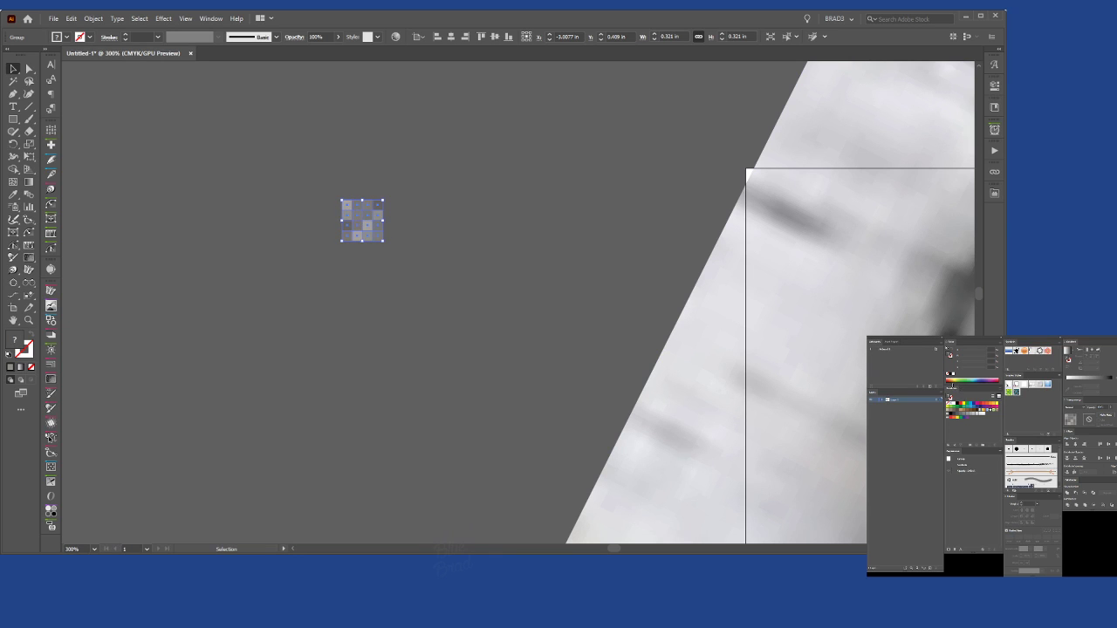
pyautogui.moveTo(357, 216); pyautogui.dragTo(512, 187)
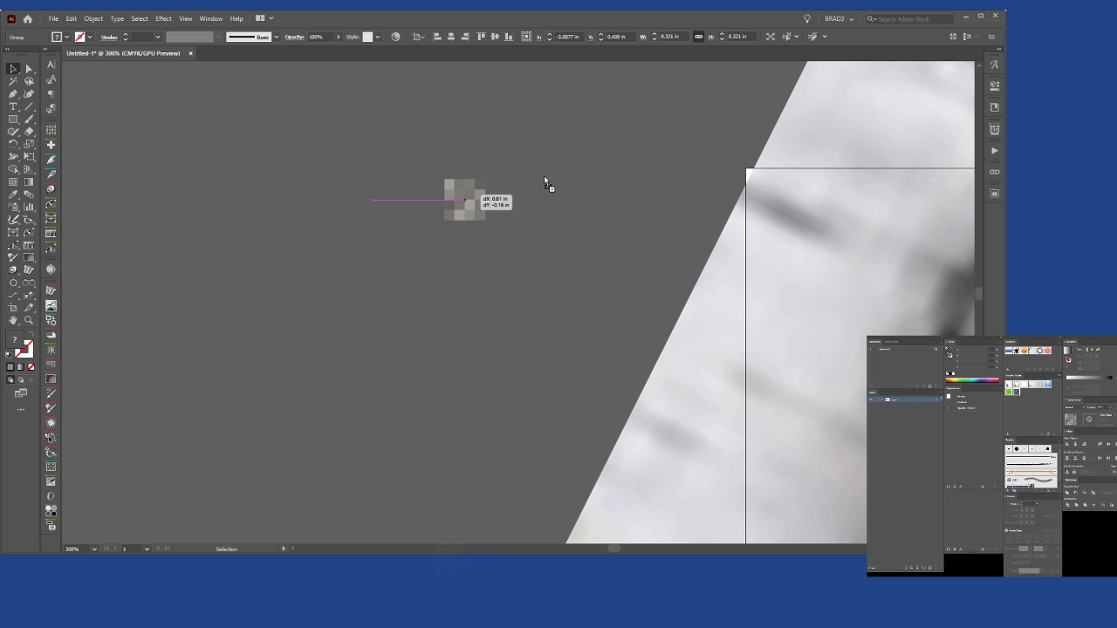
pyautogui.press('Escape')
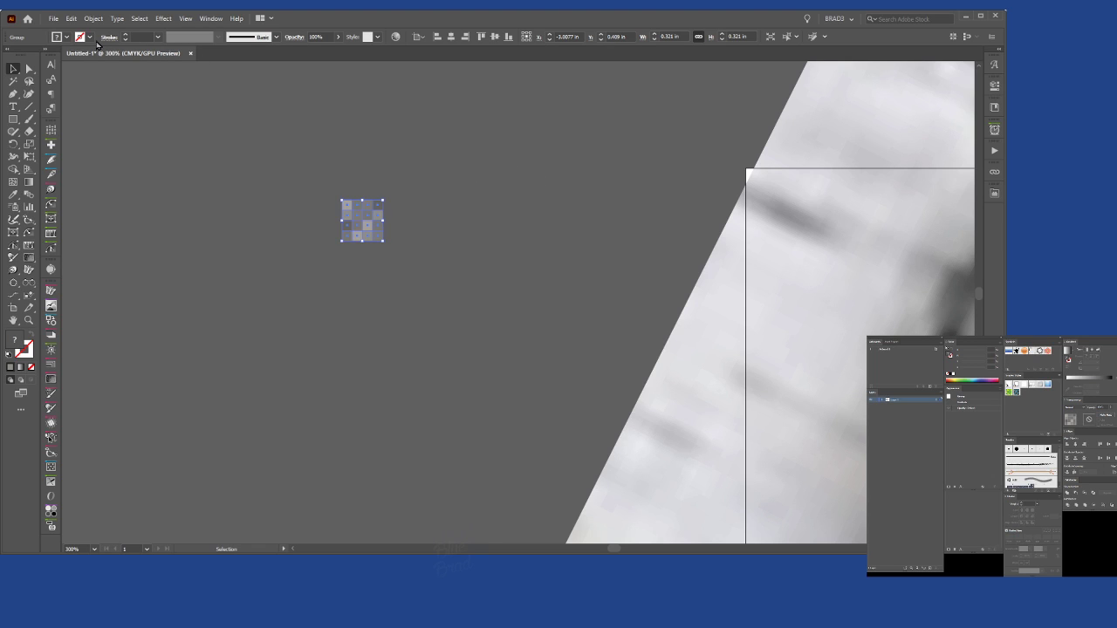
pyautogui.click(378, 190)
pyautogui.scroll(1, 370, 208)
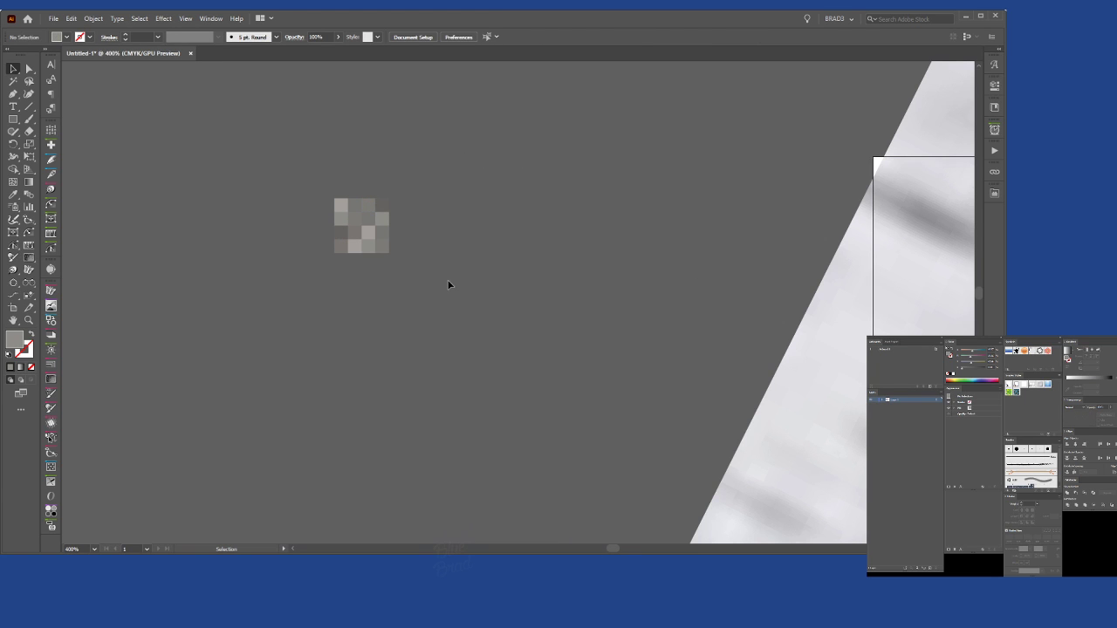
# Move the white bolt shape back over the photographed lightning bolt so it covers the glitter area.
pyautogui.scroll(-7, 447, 285)
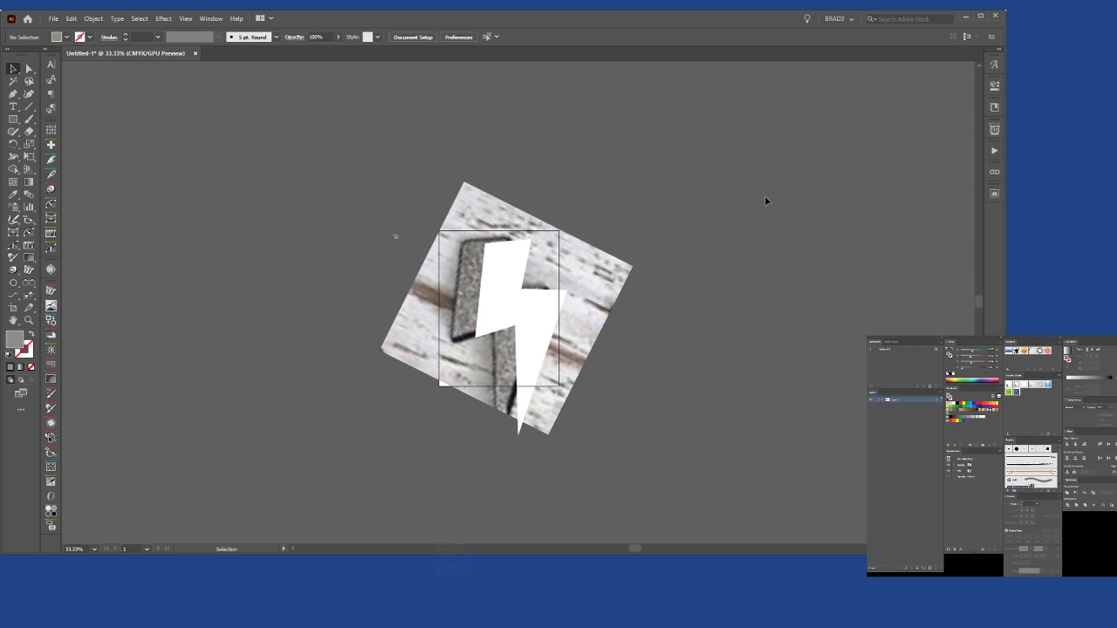
pyautogui.hotkey('ctrl', '1')
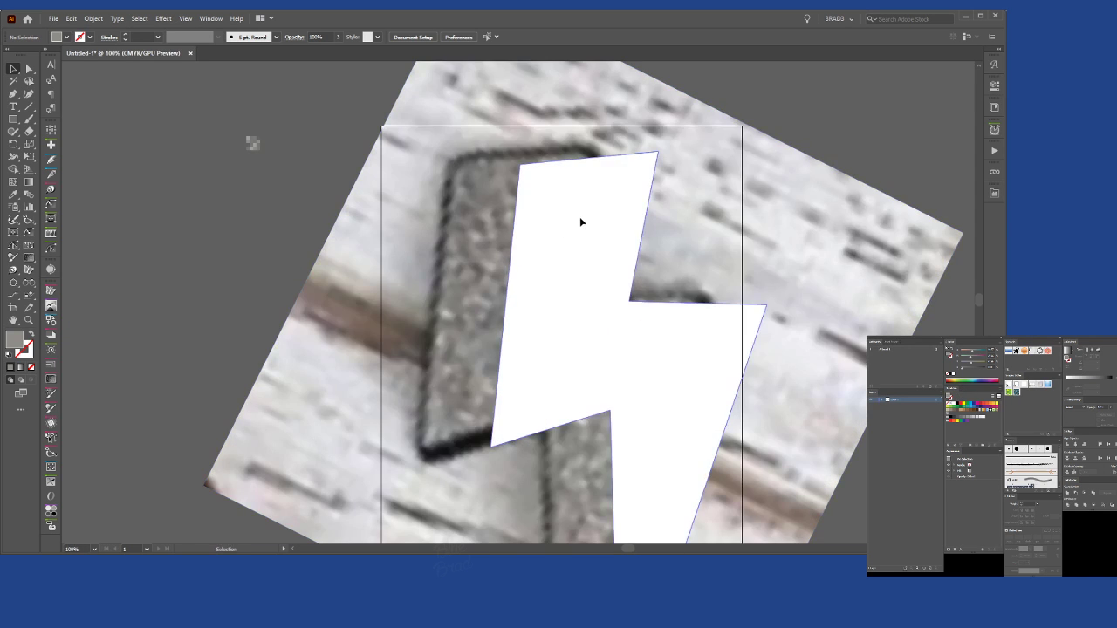
pyautogui.moveTo(579, 220); pyautogui.dragTo(516, 226)
pyautogui.hotkey('ctrl', '-')
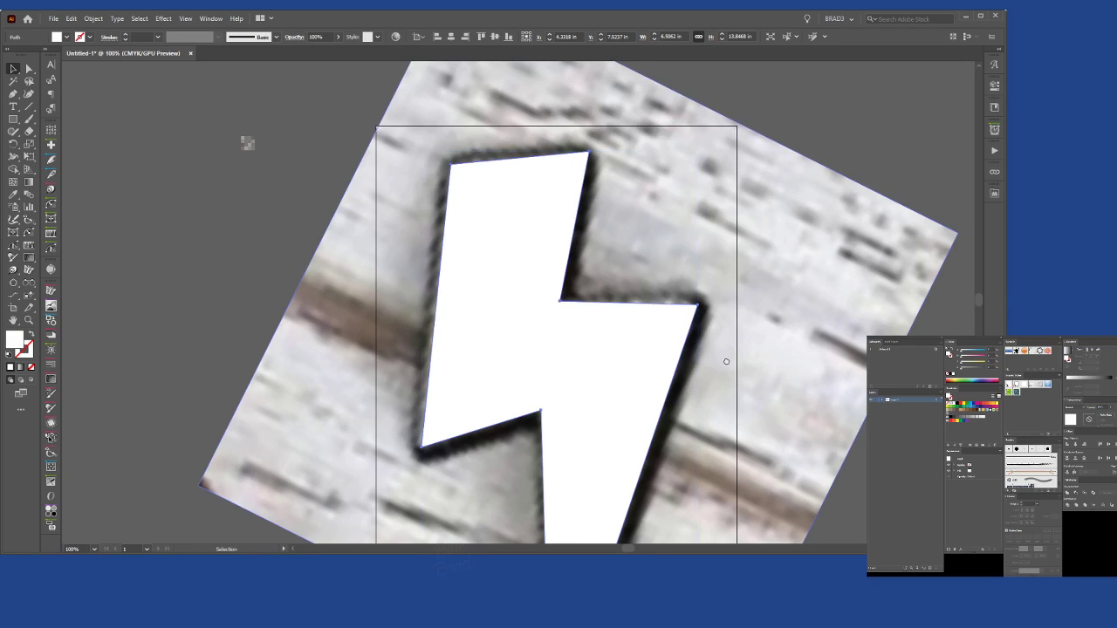
pyautogui.hotkey('ctrl', '-')
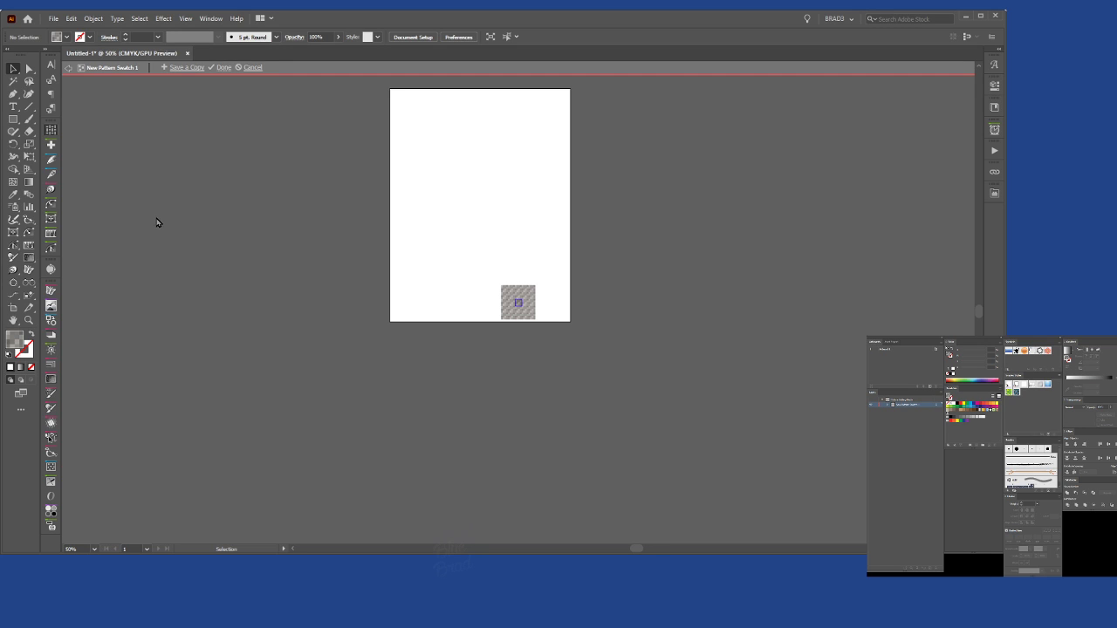
# Repeat the new pattern with a hexagonal tile type, inspect the tiling up close and exit pattern editing.
pyautogui.scroll(7, 519, 316)
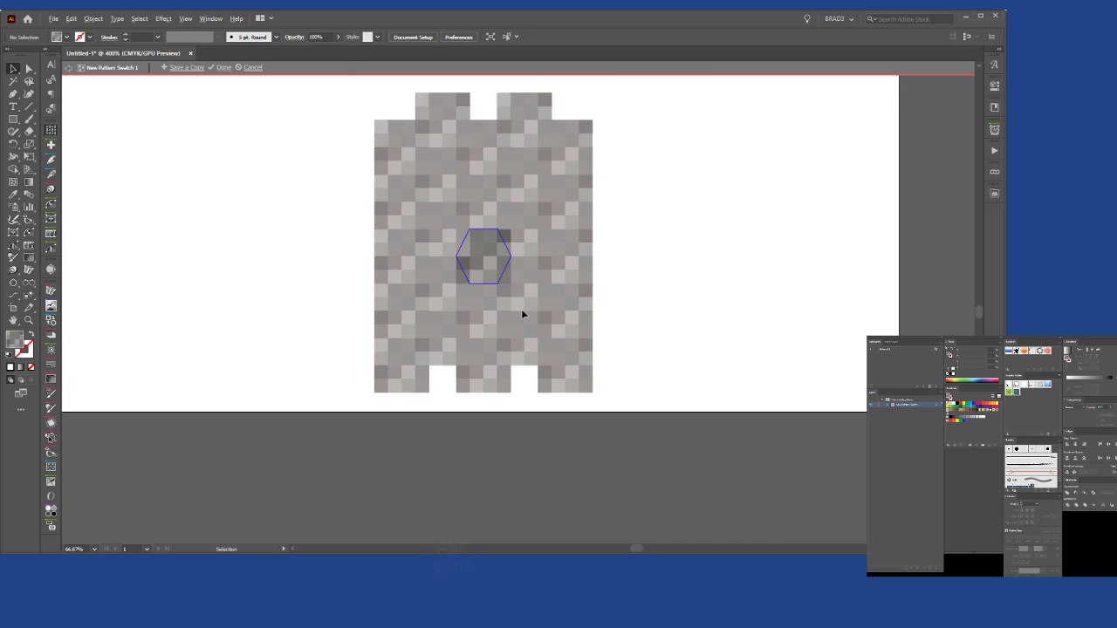
pyautogui.scroll(1, 517, 303)
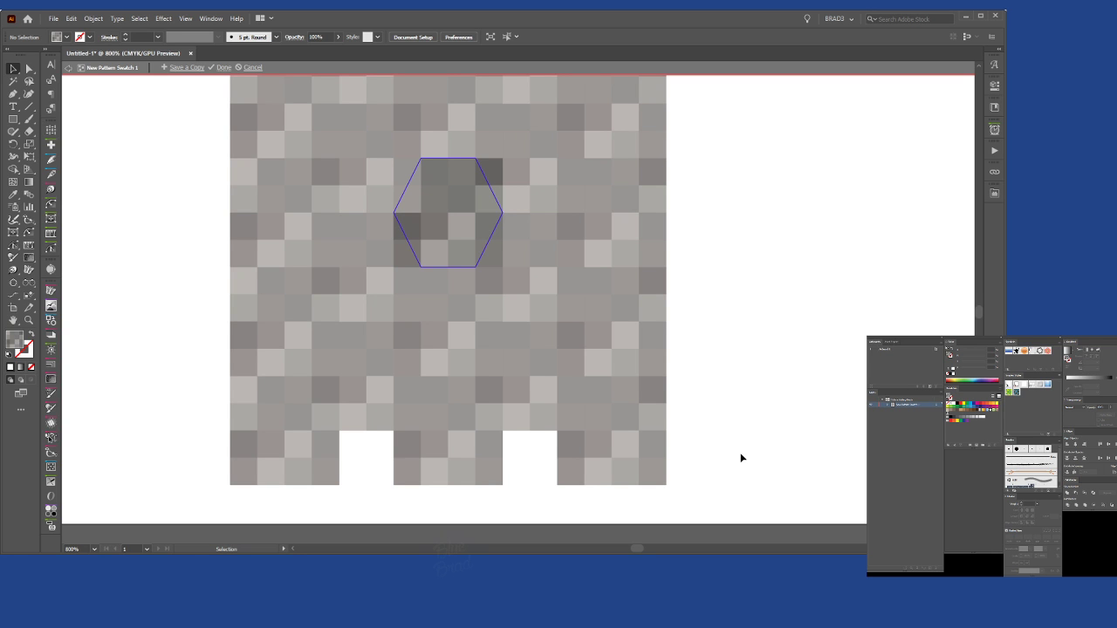
pyautogui.press('Escape')
pyautogui.keyDown('alt'); pyautogui.scroll(-10, 660, 379); pyautogui.keyUp('alt')
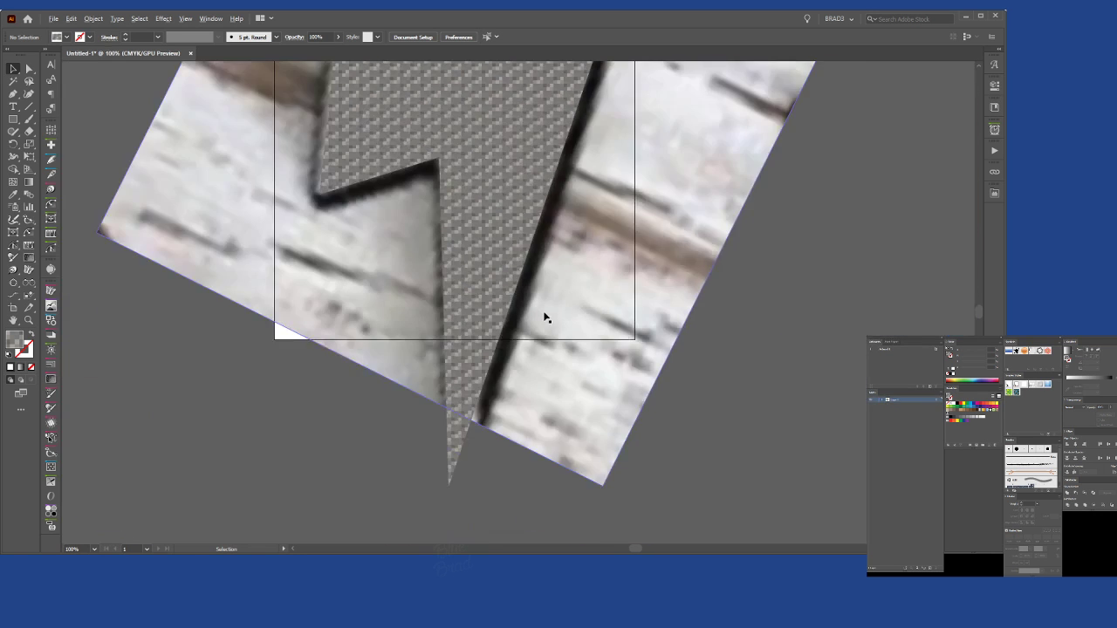
# Check the pattern fill on the lightning bolt and open its pattern swatch for editing.
pyautogui.scroll(6, 539, 279)
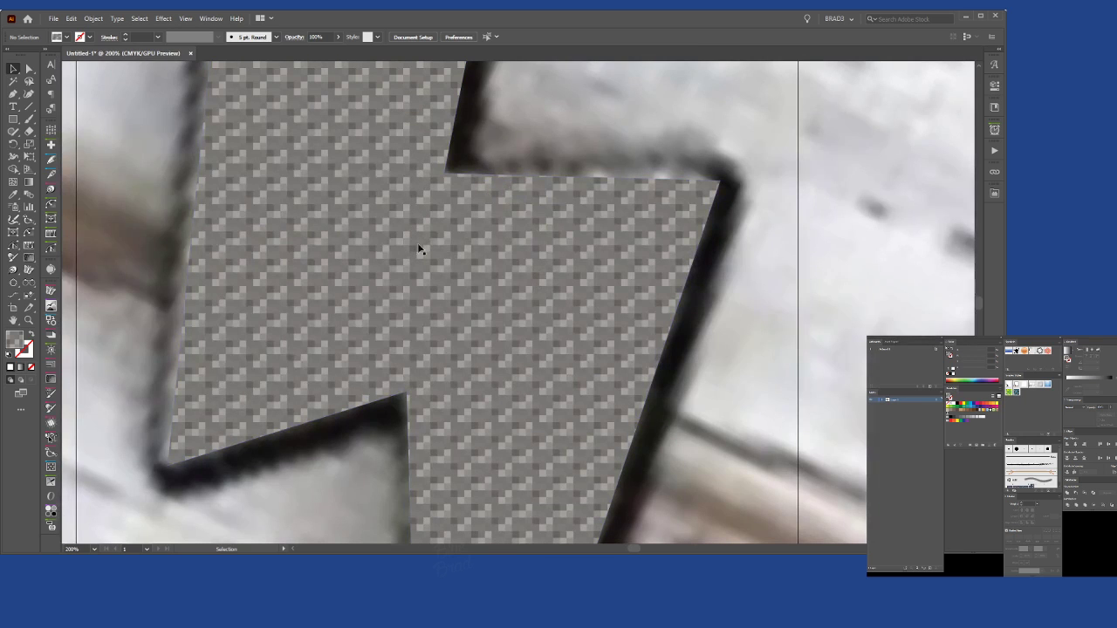
pyautogui.scroll(-4, 423, 328)
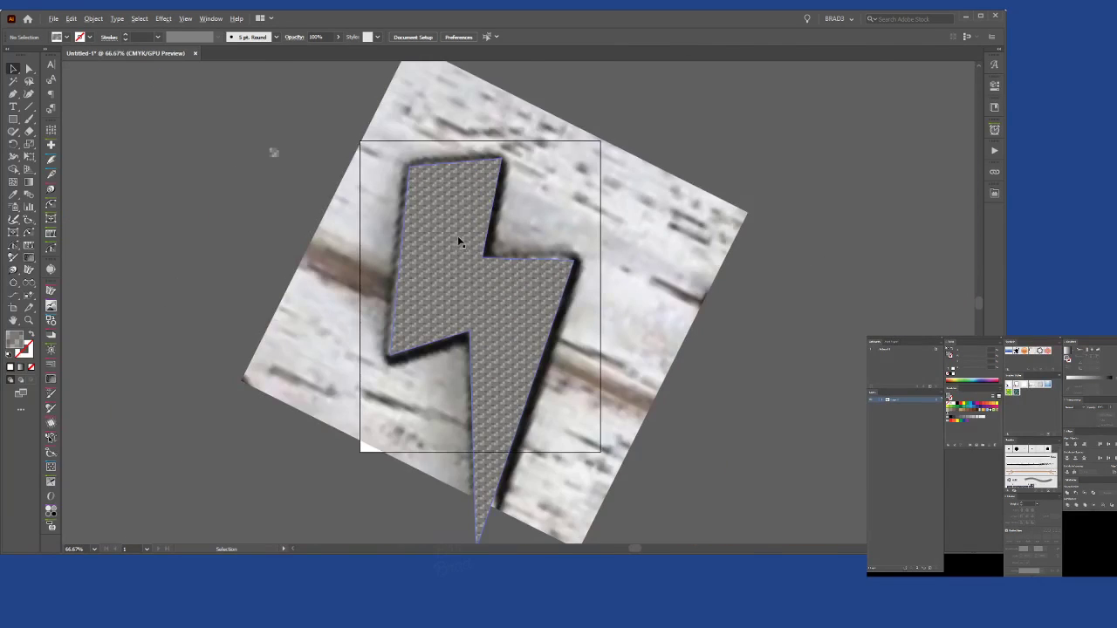
pyautogui.scroll(3, 460, 242)
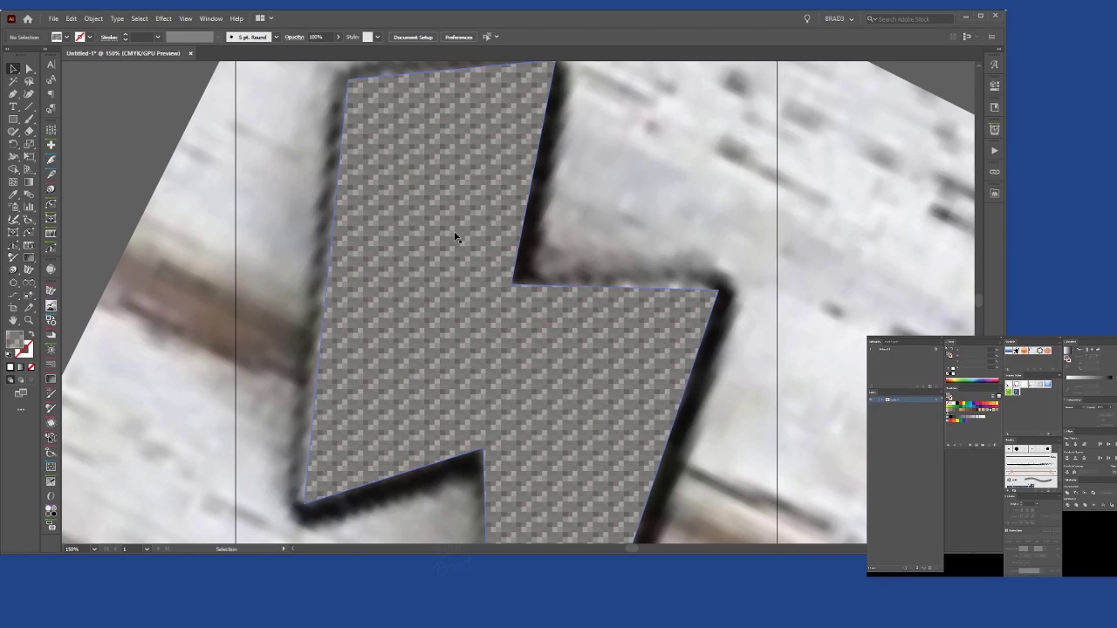
pyautogui.scroll(-2, 454, 235)
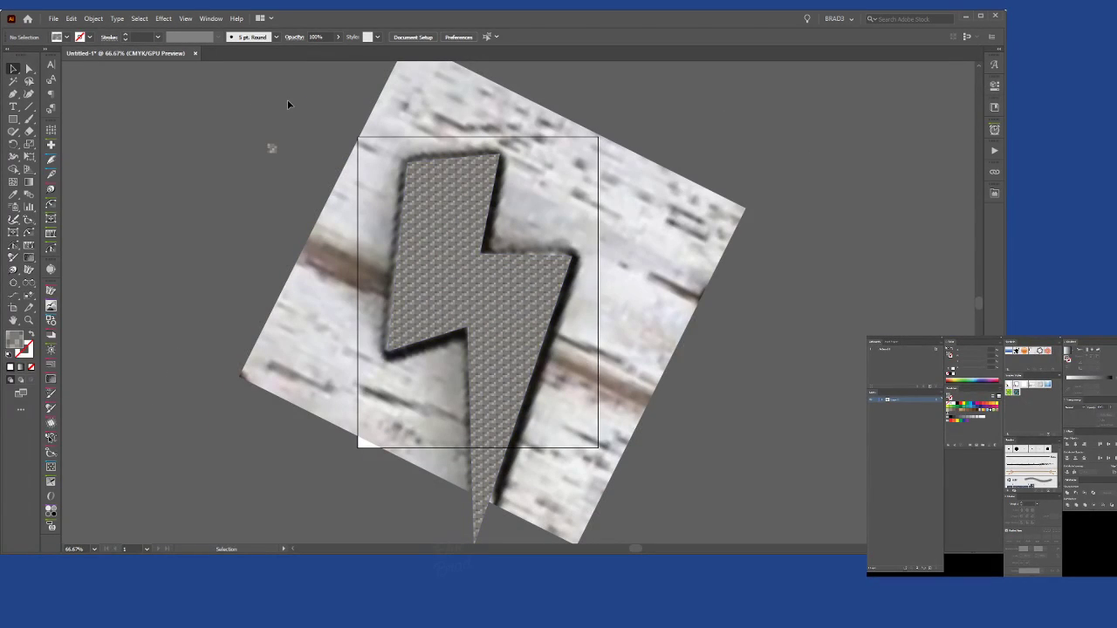
pyautogui.click(428, 247)
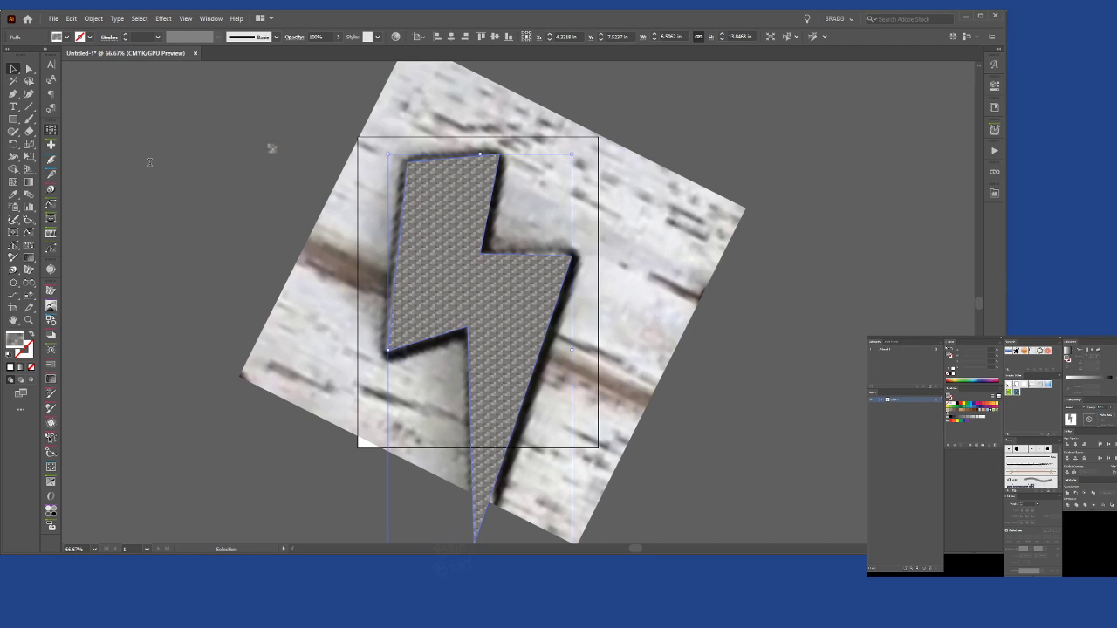
pyautogui.hotkey('ctrl', 'shift', 'p')
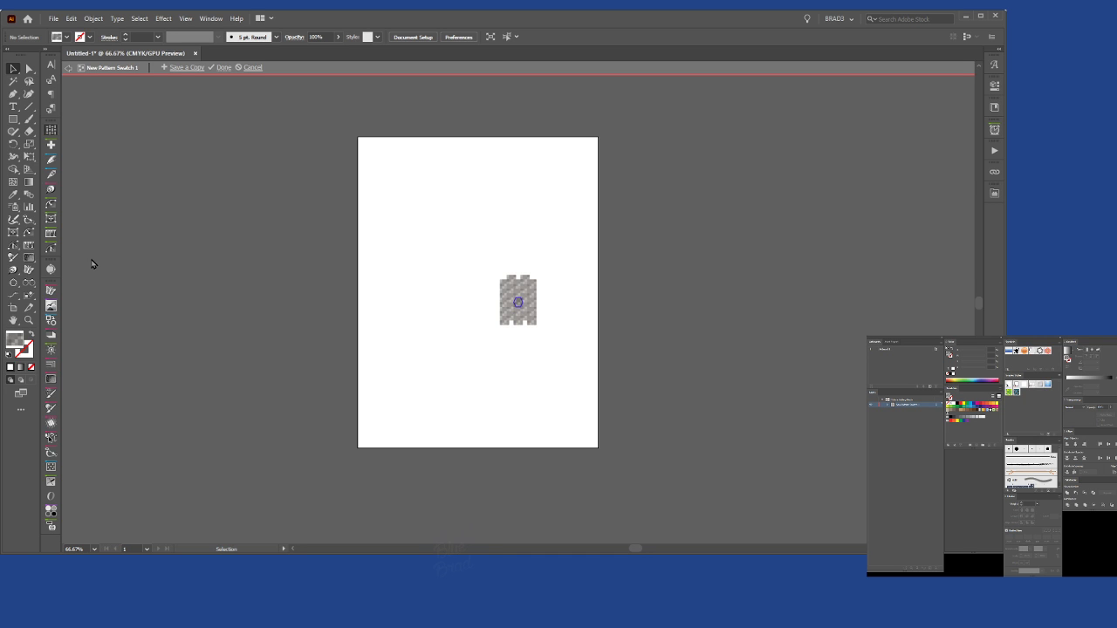
pyautogui.scroll(6, 530, 291)
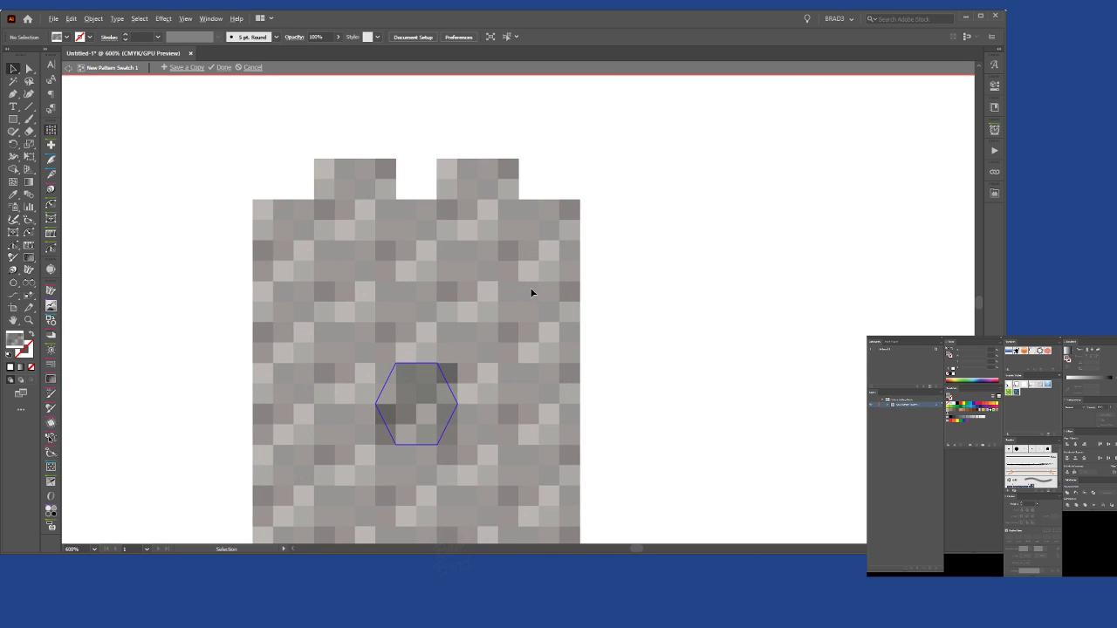
pyautogui.scroll(-4, 531, 292)
pyautogui.scroll(5, 466, 267)
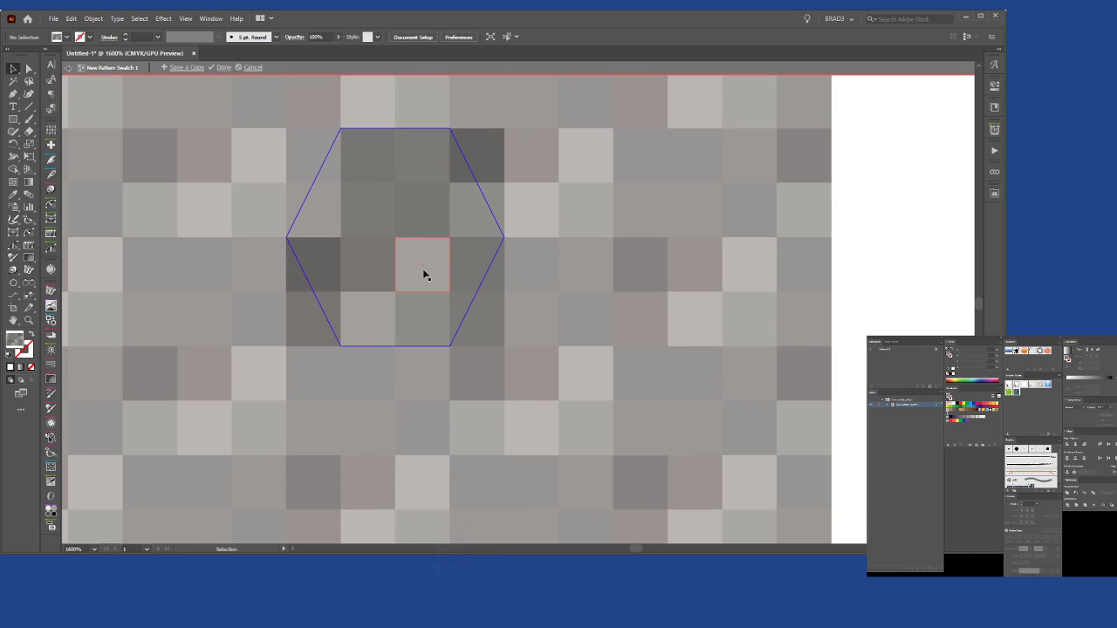
# Recolour the tile's third-row, third-column square with the grey of the top row's second square, lighten it slightly with less black, and exit pattern editing.
pyautogui.click(425, 276)
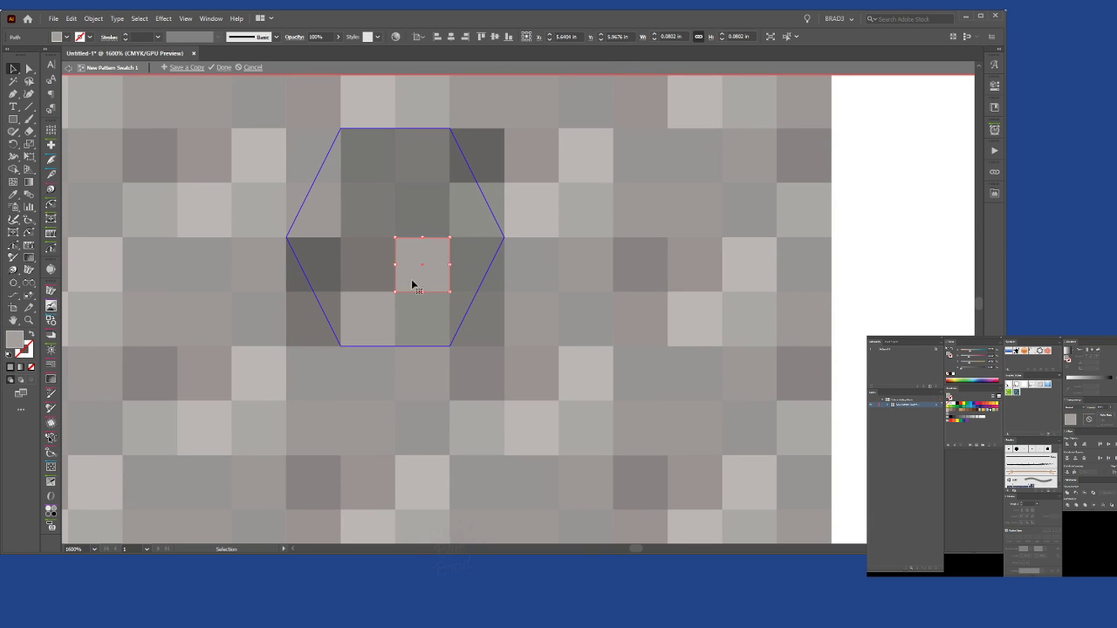
pyautogui.moveTo(411, 281); pyautogui.dragTo(411, 282)
pyautogui.press('i')
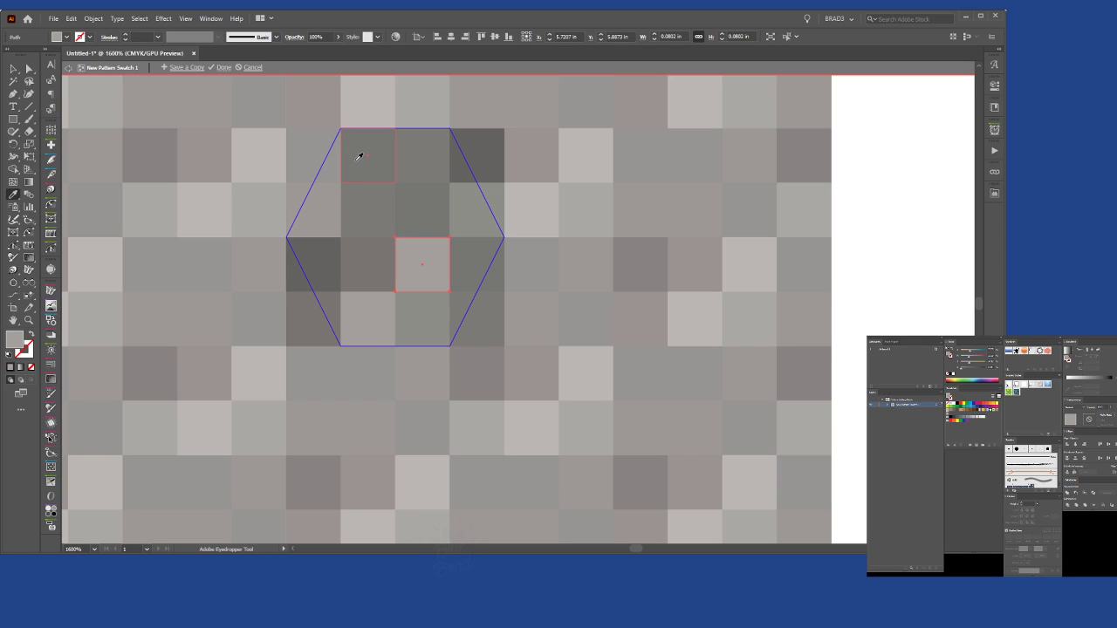
pyautogui.click(357, 155)
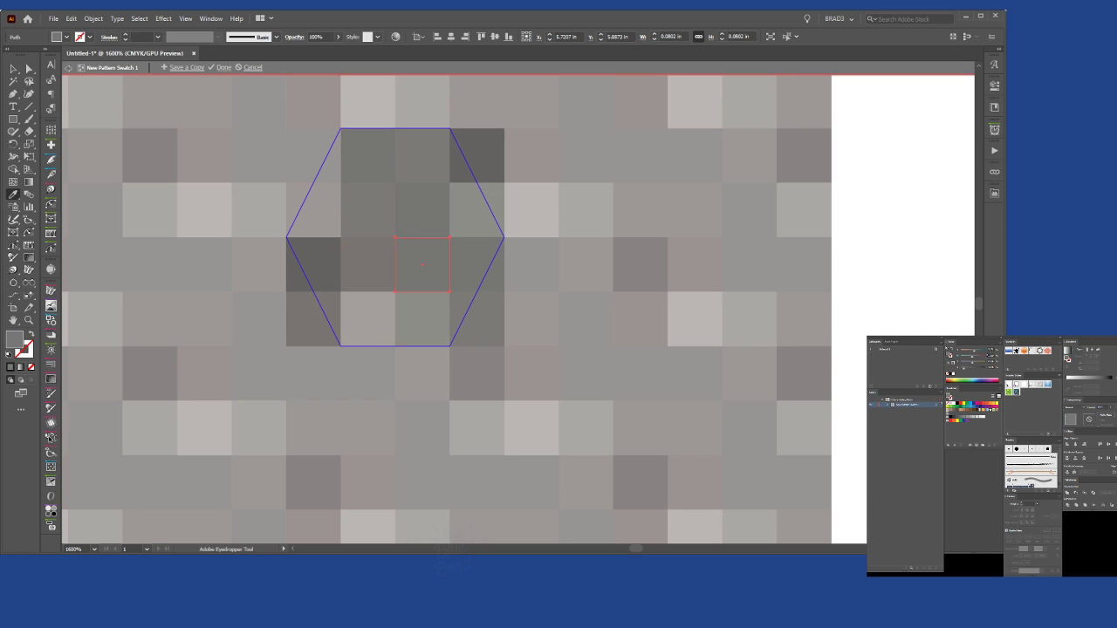
pyautogui.click(991, 367)
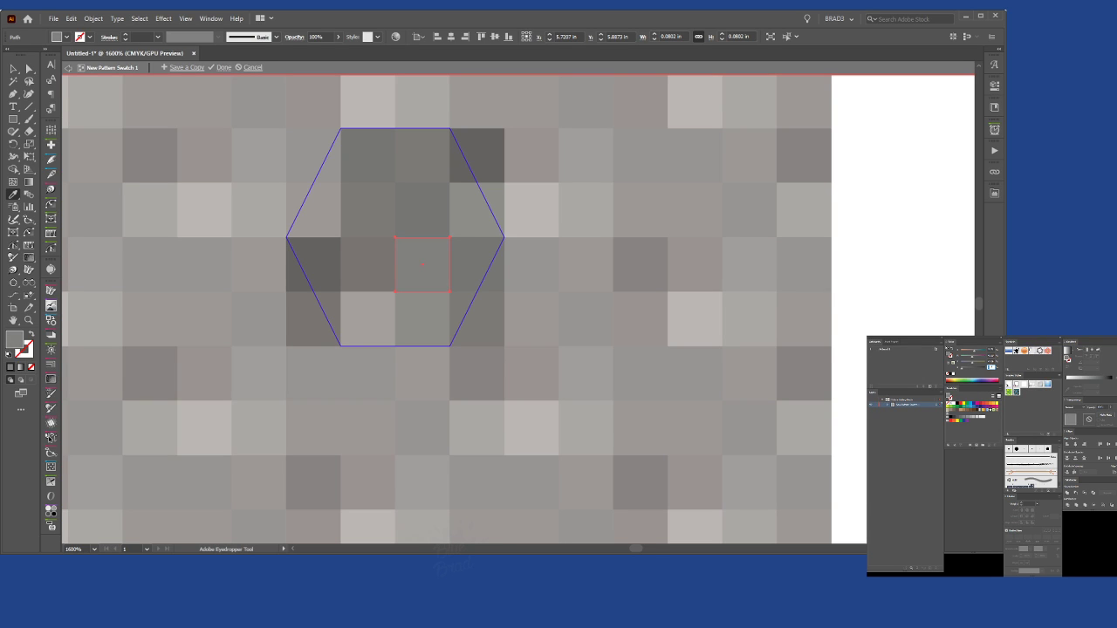
pyautogui.click(13, 68)
pyautogui.click(910, 218)
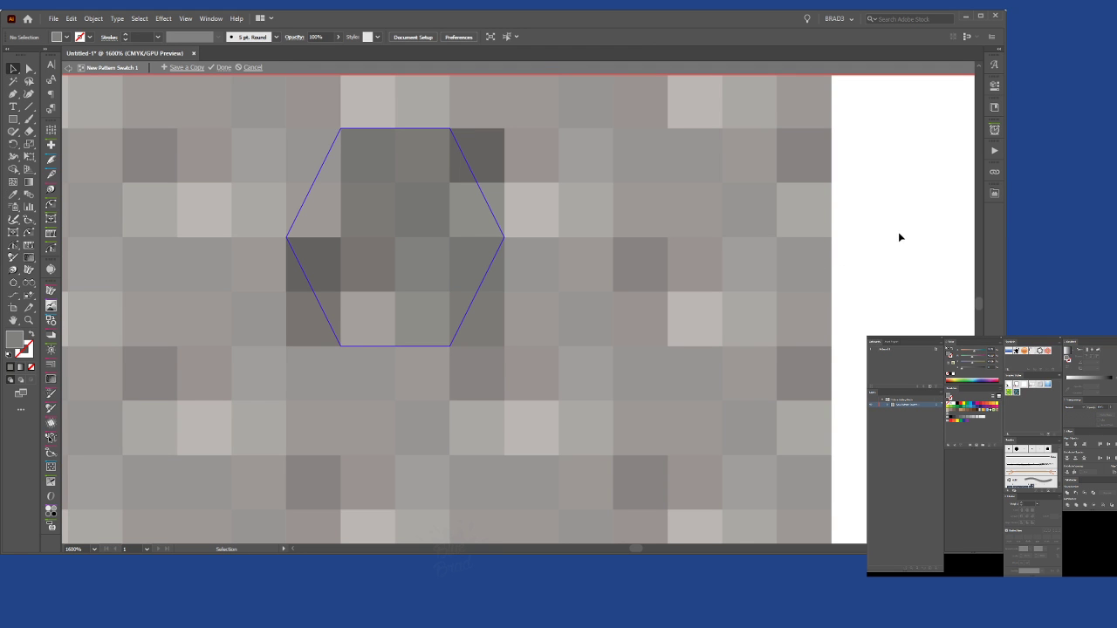
pyautogui.press('Escape')
# Inspect the recoloured fill on the bolt and reopen its pattern swatch for editing.
pyautogui.scroll(-3, 612, 218)
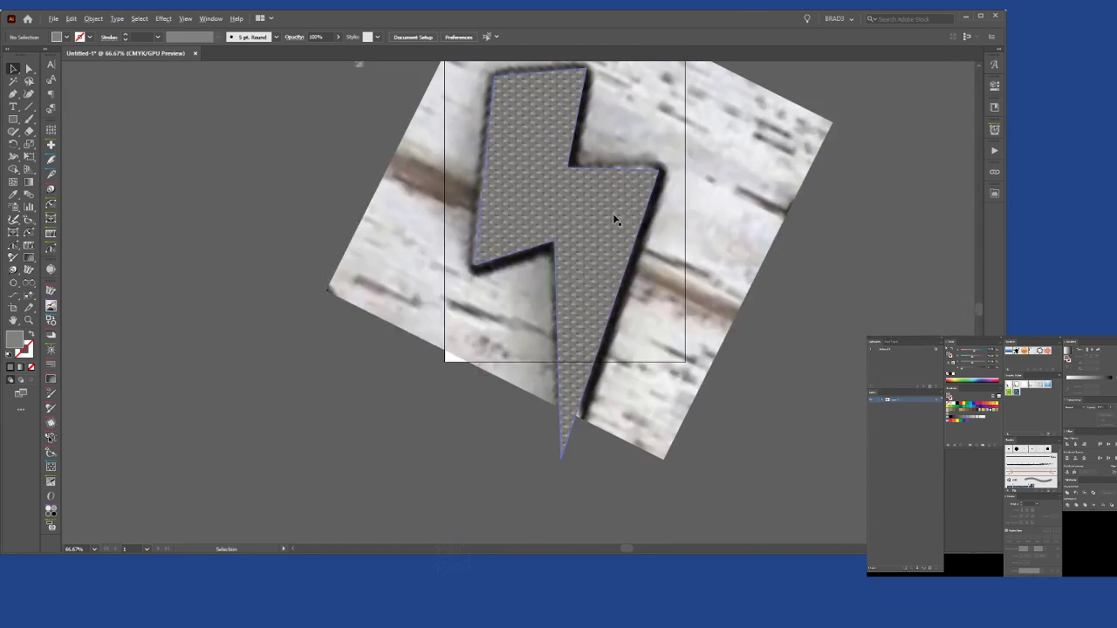
pyautogui.scroll(3, 585, 186)
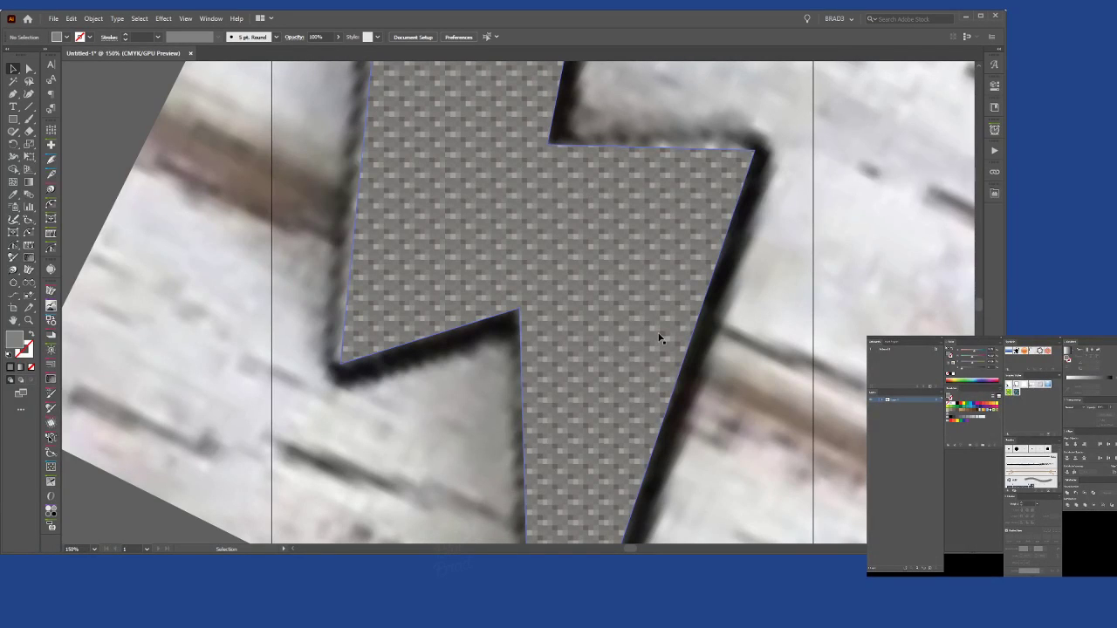
pyautogui.click(627, 289)
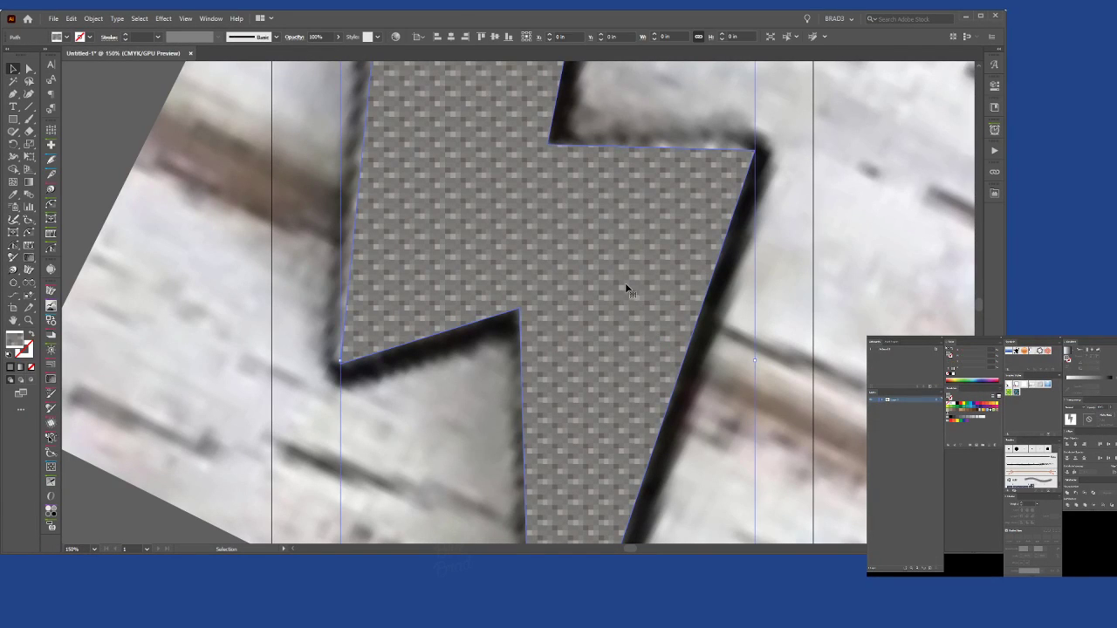
pyautogui.press('s')
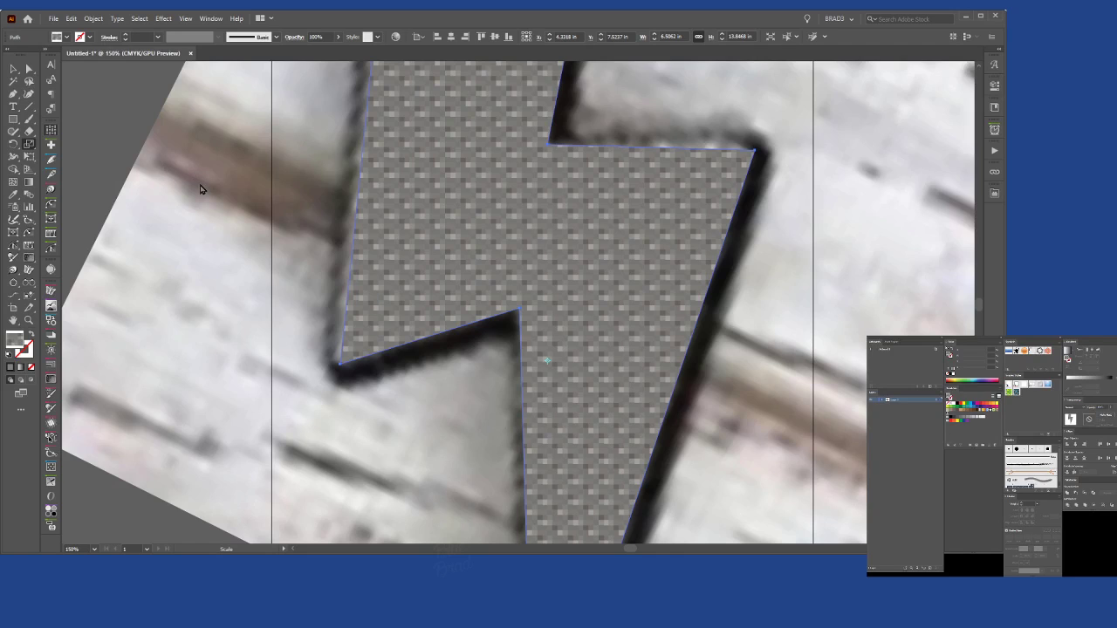
pyautogui.press('v')
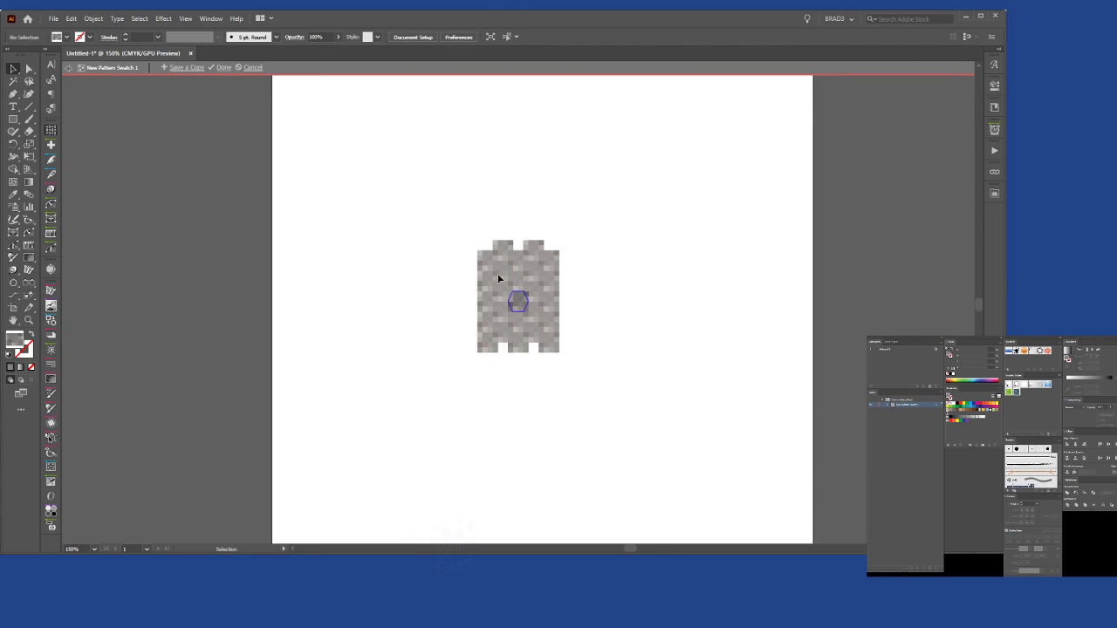
# Select all sixteen squares of the pattern tile and enlarge them proportionally about their centre to about 0.45 in.
pyautogui.moveTo(497, 273); pyautogui.dragTo(548, 319)
pyautogui.scroll(4, 548, 325)
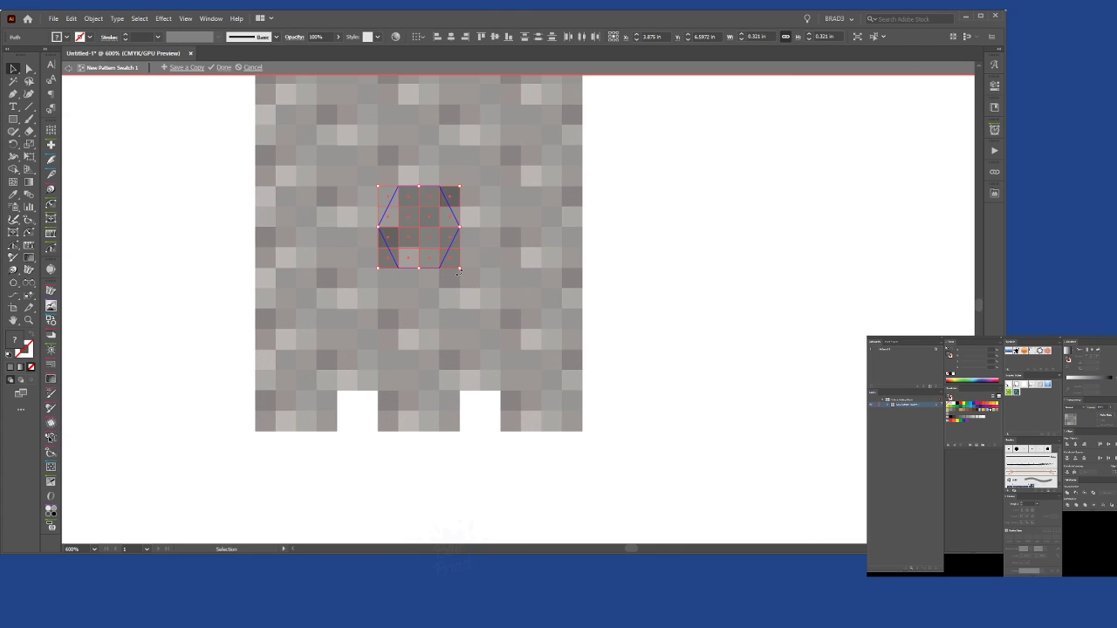
pyautogui.moveTo(459, 273); pyautogui.dragTo(517, 283)
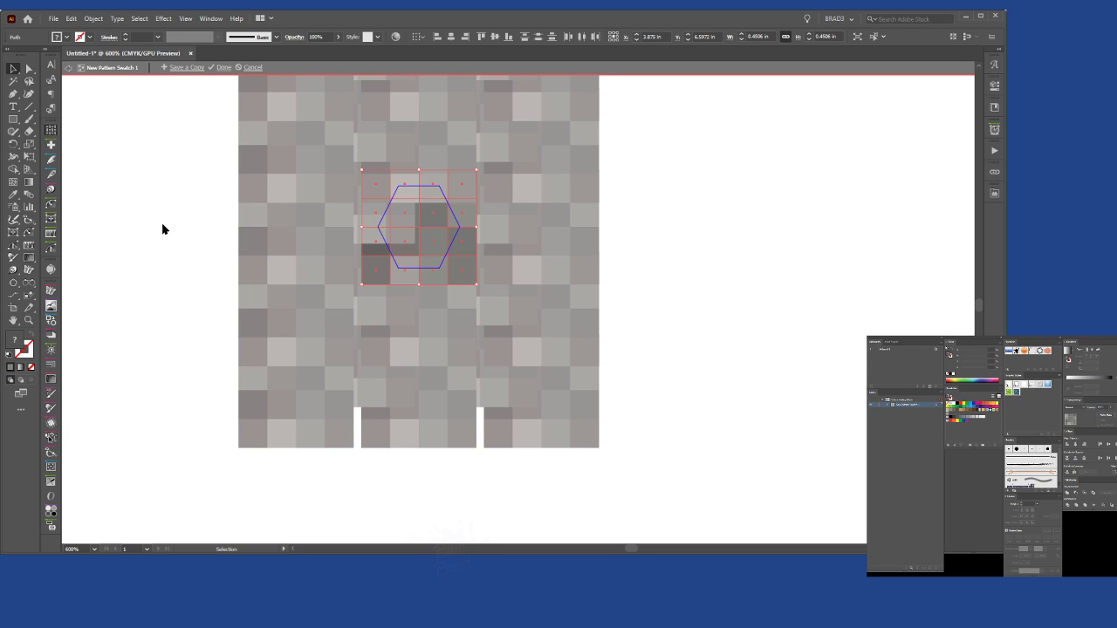
# Set the selected squares' width and height to exactly 0.45 in and match the hexagonal tile's width and height to them.
pyautogui.click(768, 36)
pyautogui.write('1')
pyautogui.press('Escape')
pyautogui.press('Tab')
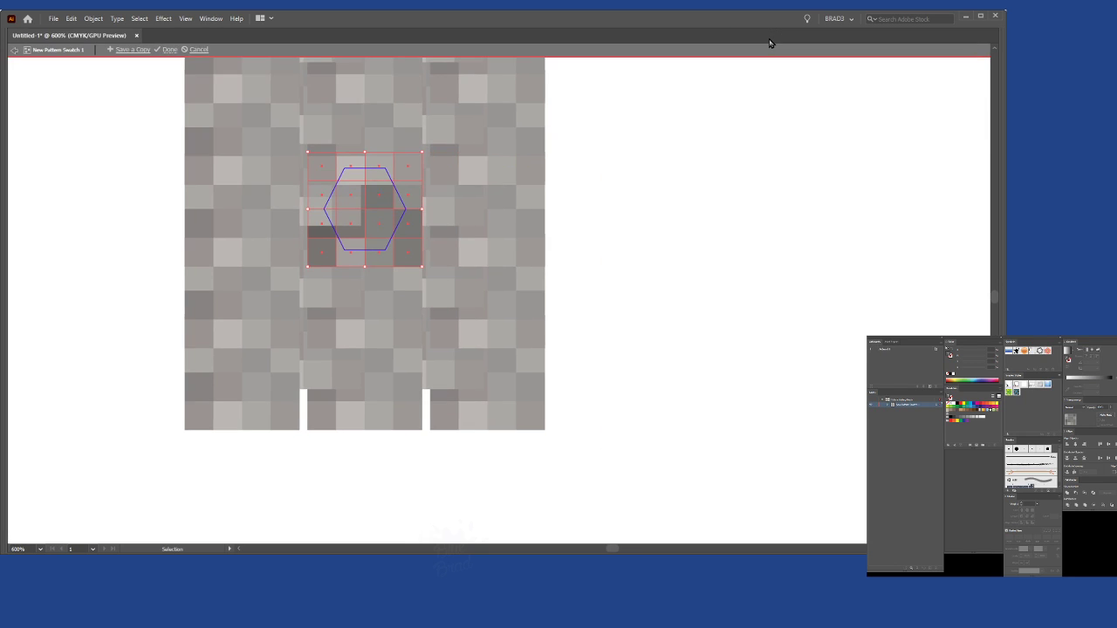
pyautogui.press('Tab')
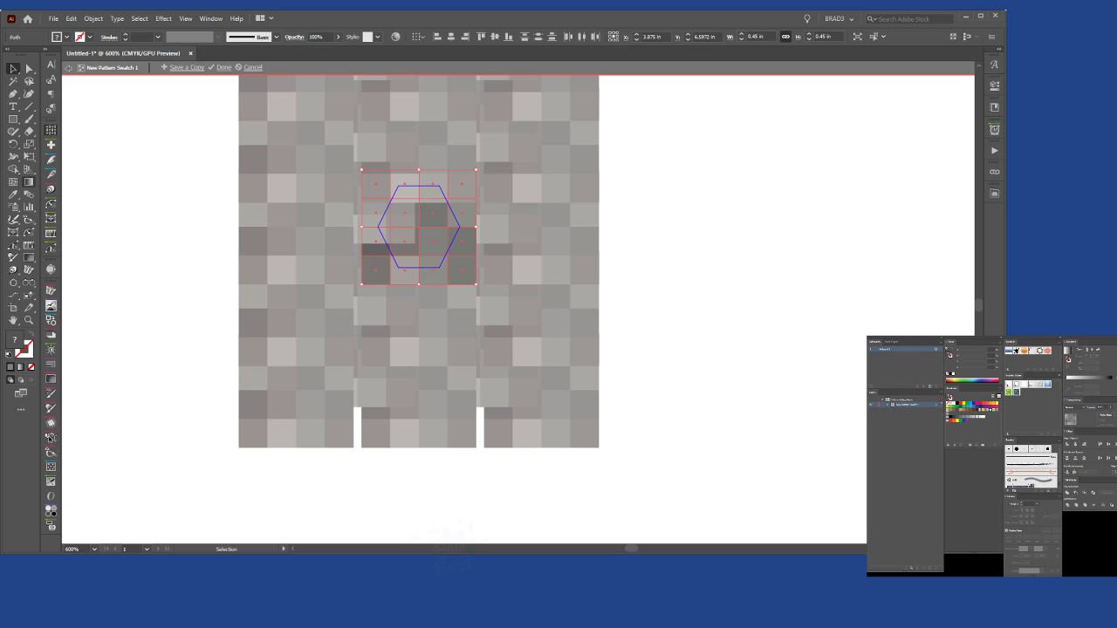
pyautogui.press('Tab')
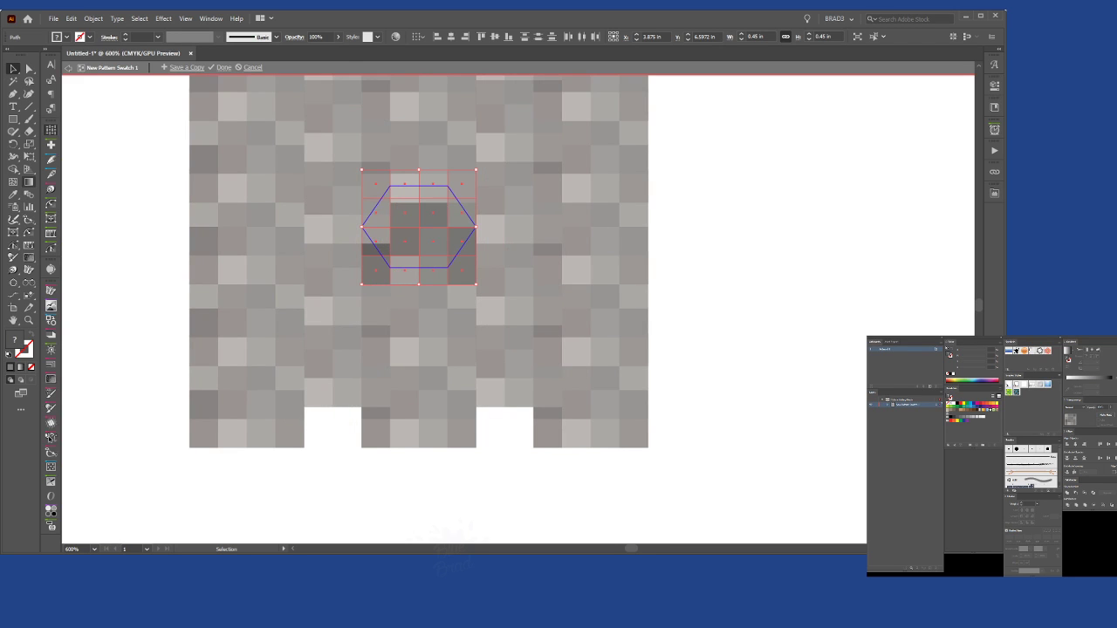
pyautogui.press('Tab')
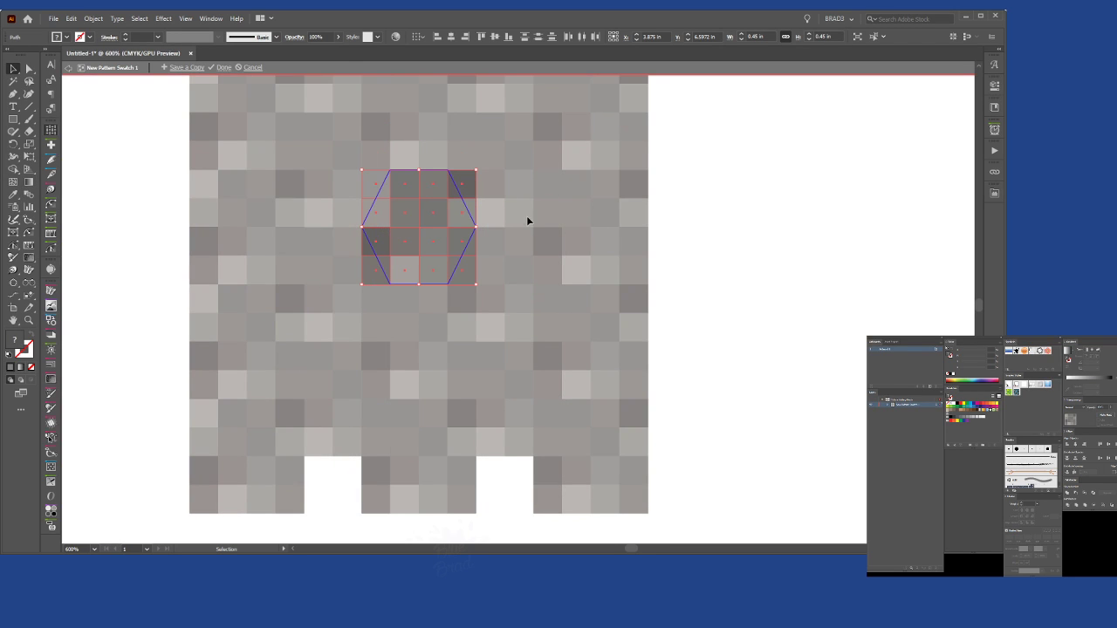
# Change the pattern's tile type to hexagons arranged by row and exit pattern editing.
pyautogui.click(132, 344)
pyautogui.press('Down')
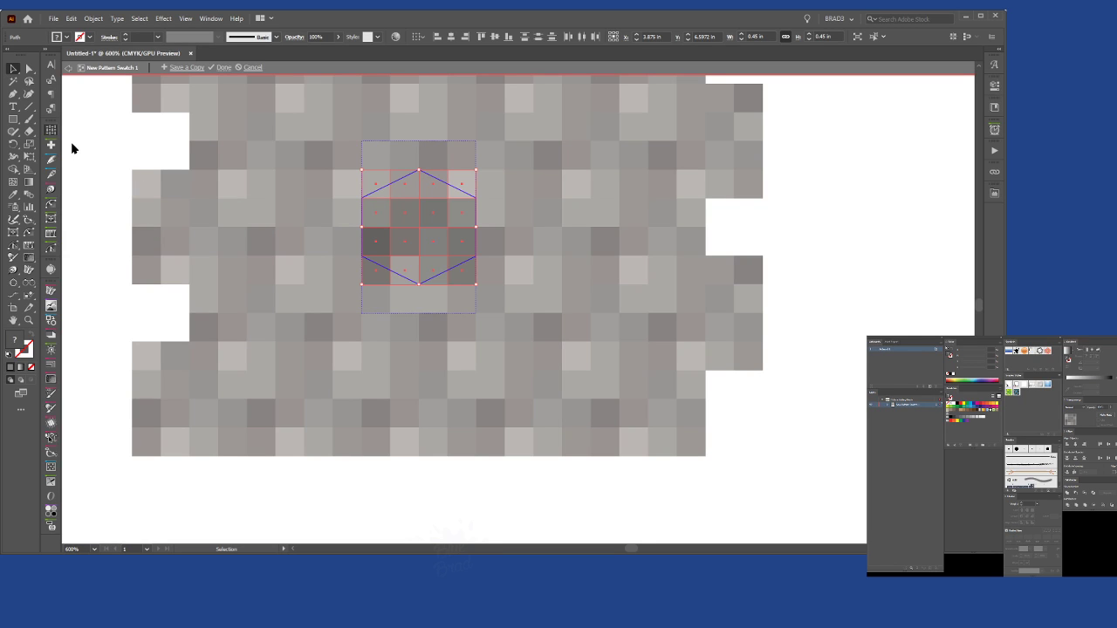
pyautogui.hotkey('shift', 't')
pyautogui.press('v')
pyautogui.hotkey('shift', 't')
pyautogui.press('v')
pyautogui.hotkey('shift', 't')
pyautogui.press('v')
pyautogui.hotkey('shift', 't')
pyautogui.press('v')
pyautogui.press('Escape')
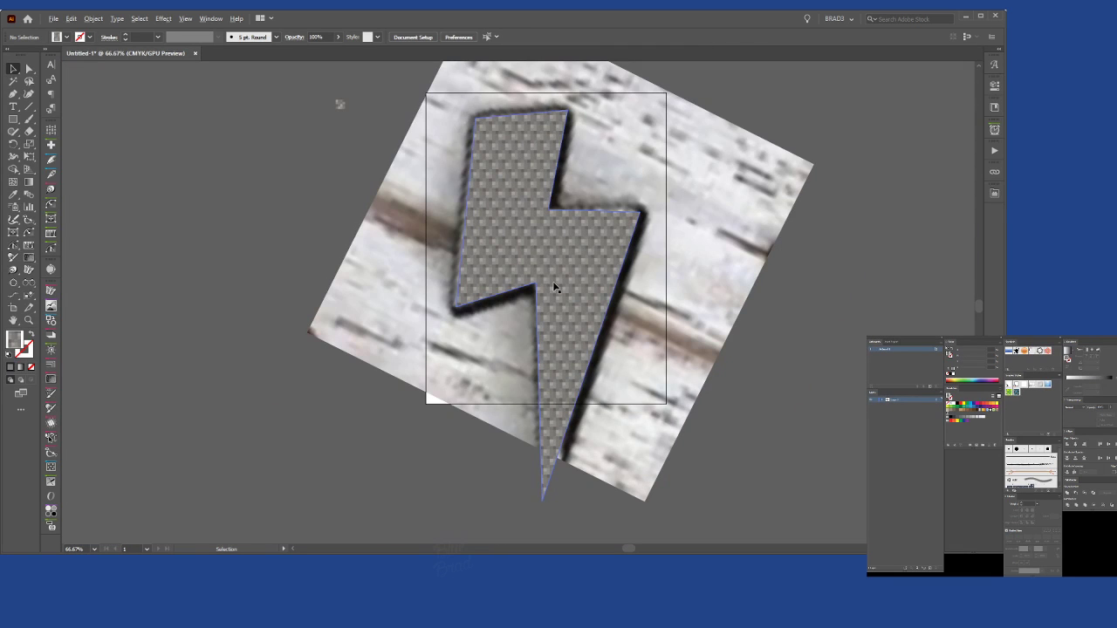
# Select the pattern-filled lightning bolt and open its swatch in pattern editing again.
pyautogui.scroll(2, 579, 263)
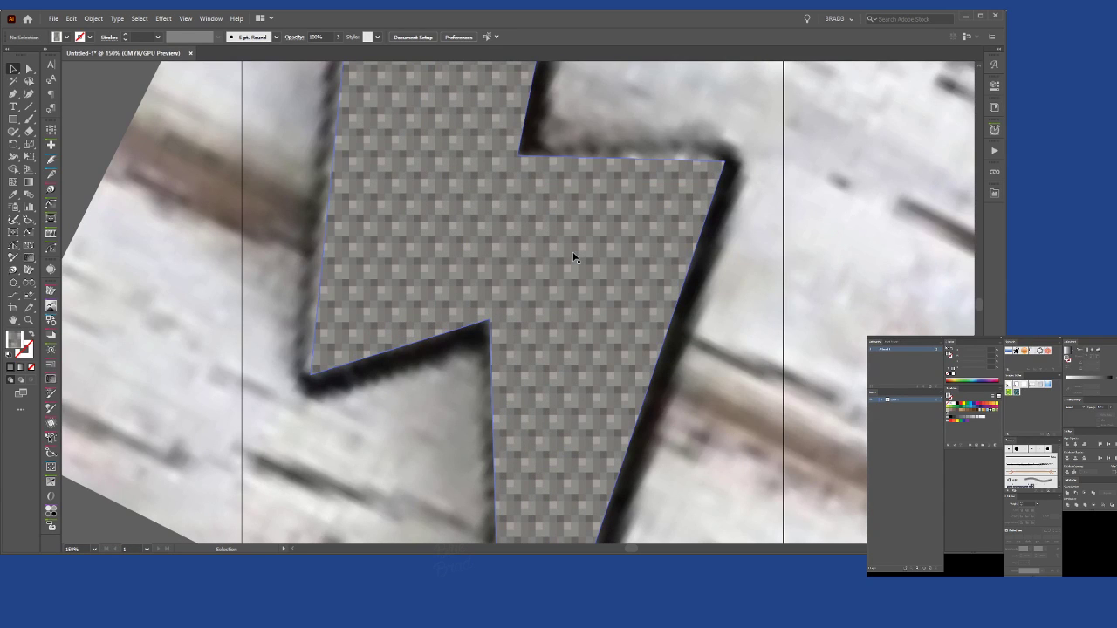
pyautogui.doubleClick(574, 257)
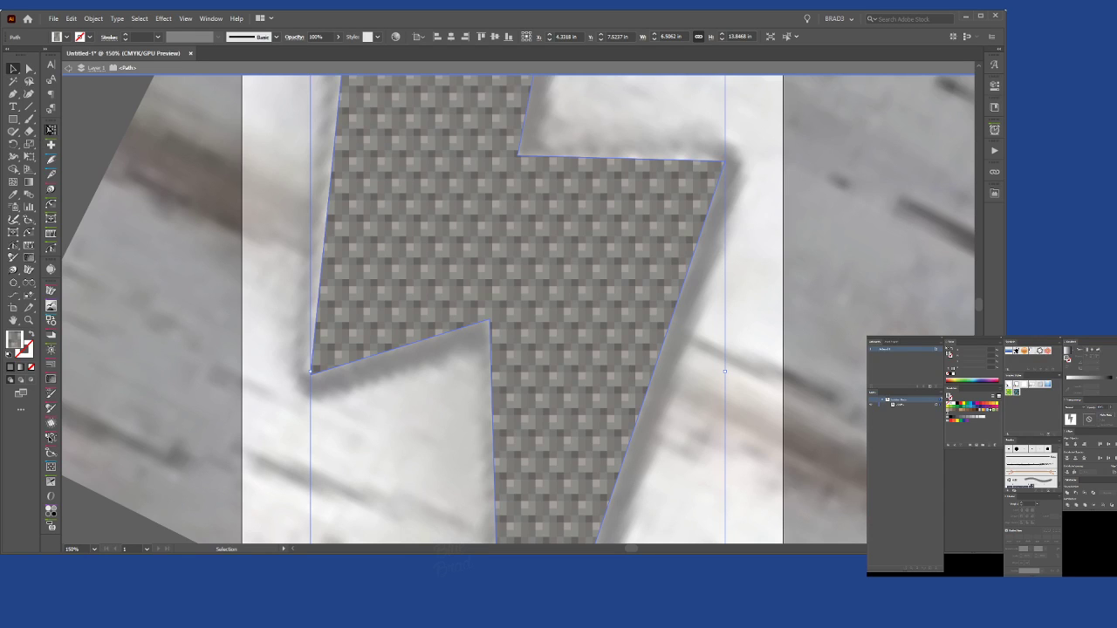
pyautogui.click(51, 130)
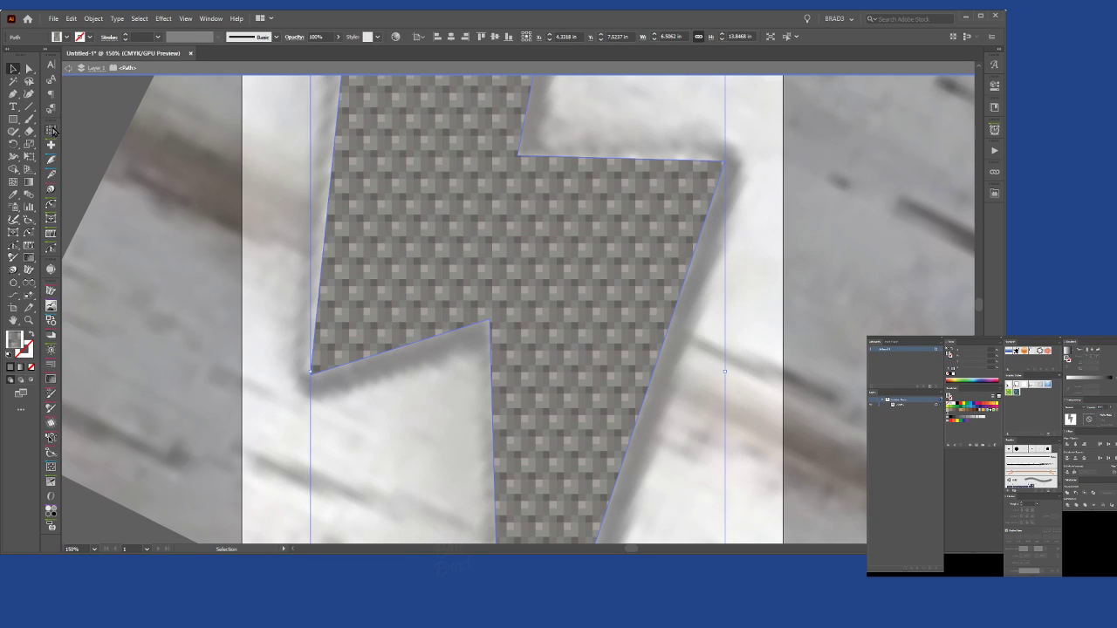
pyautogui.click(184, 189)
pyautogui.scroll(5, 542, 280)
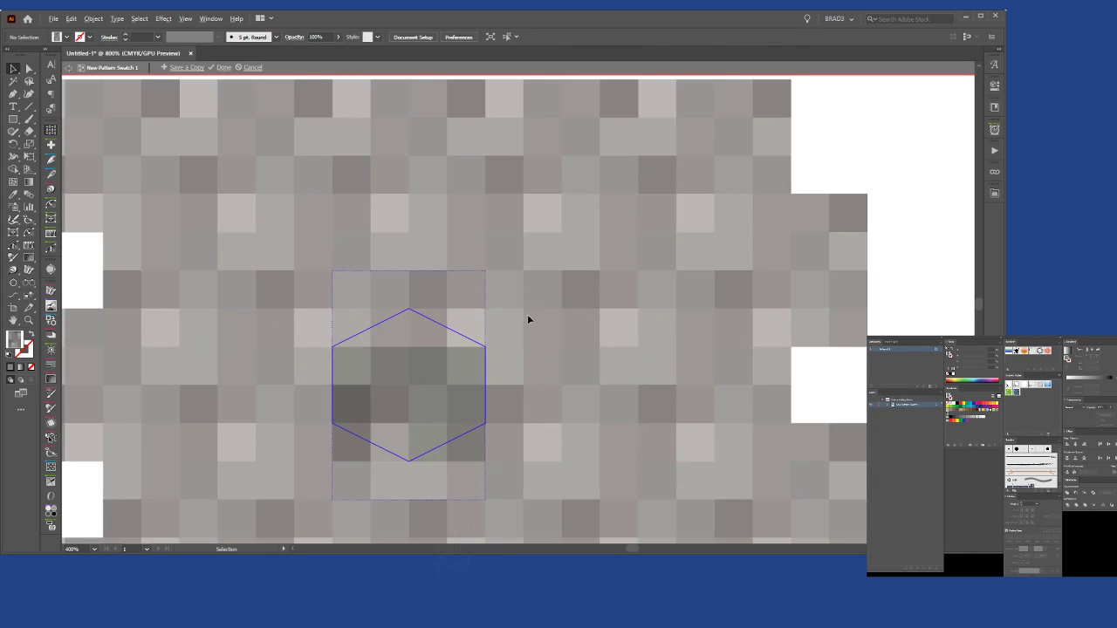
# Select all sixteen squares of the tile and rotate them together a quarter turn clockwise.
pyautogui.moveTo(458, 374); pyautogui.dragTo(494, 271)
pyautogui.click(510, 263)
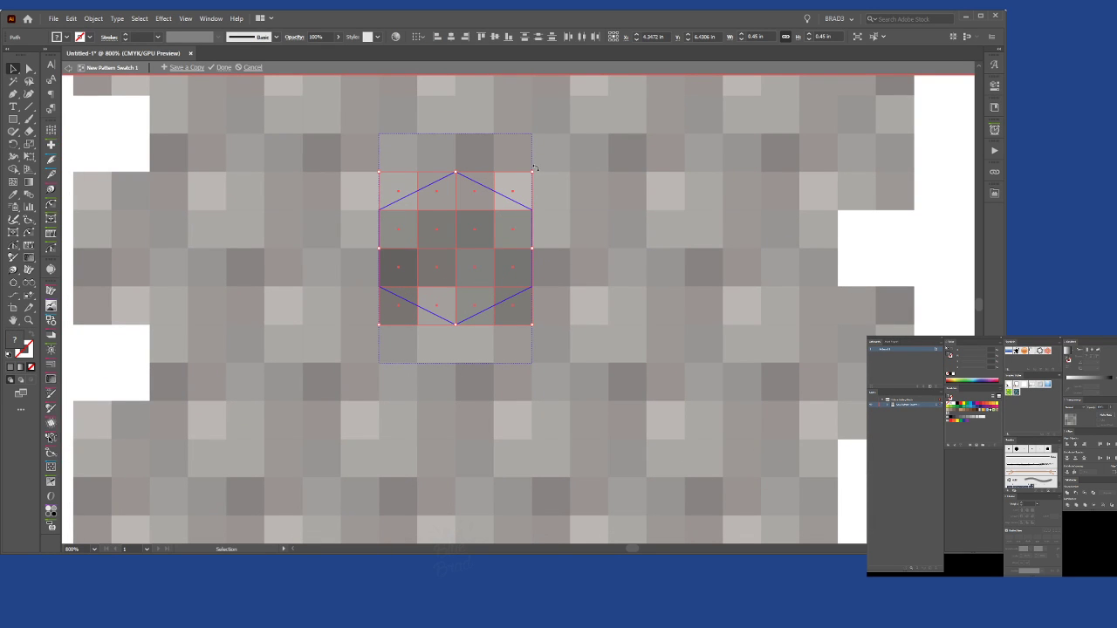
pyautogui.click(588, 305)
pyautogui.scroll(-4, 561, 318)
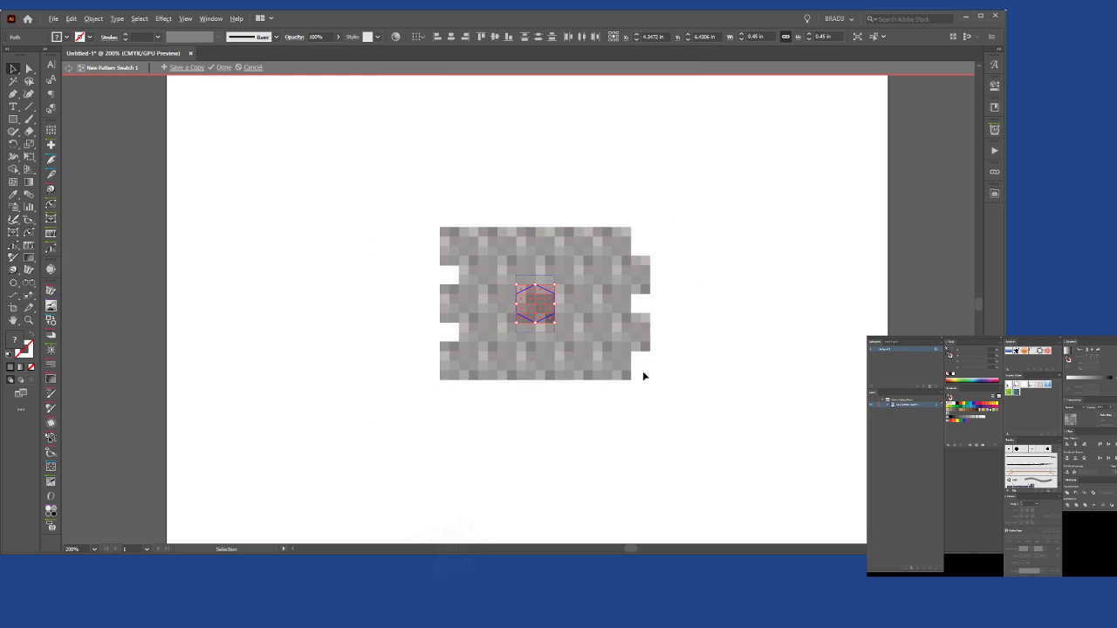
# Deselect the squares, exit pattern editing and select the lightning bolt shape.
pyautogui.click(717, 395)
pyautogui.press('Escape')
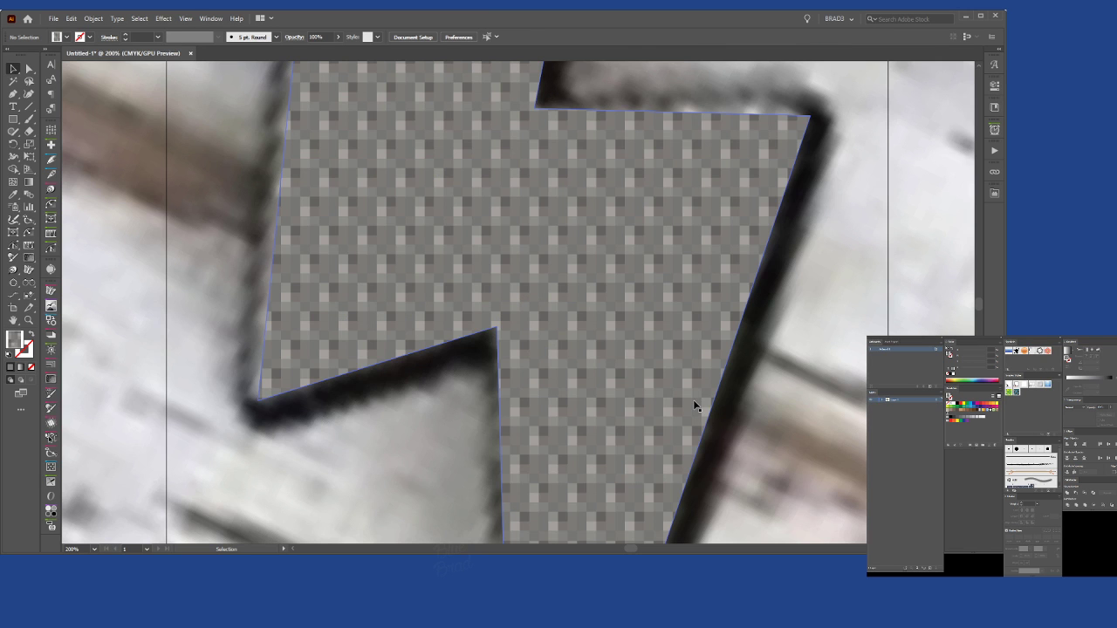
pyautogui.scroll(-3, 693, 399)
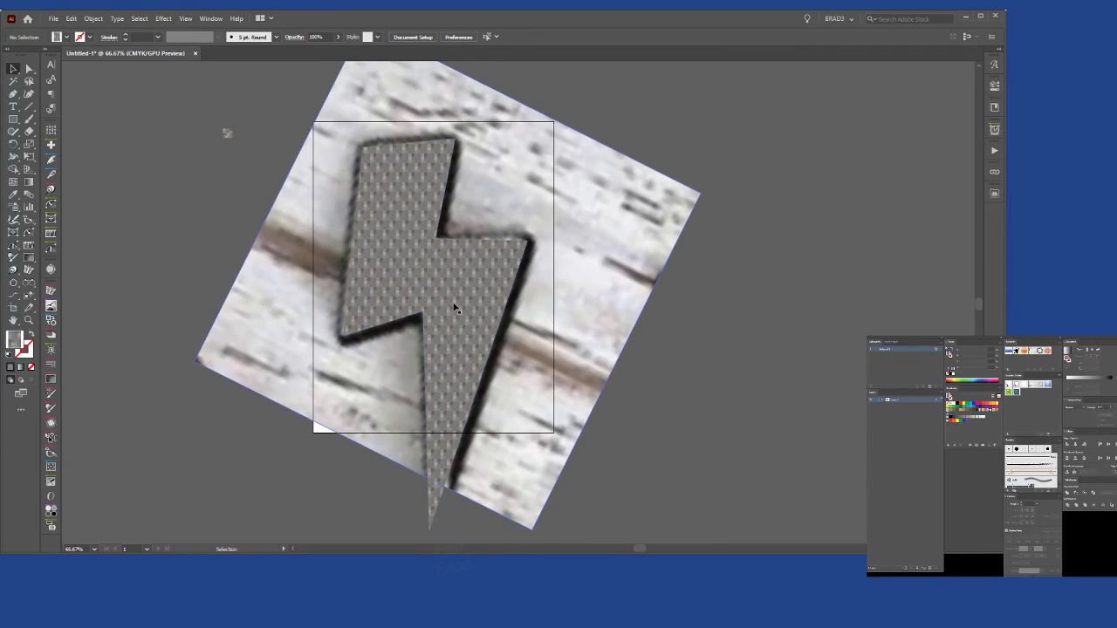
pyautogui.click(426, 259)
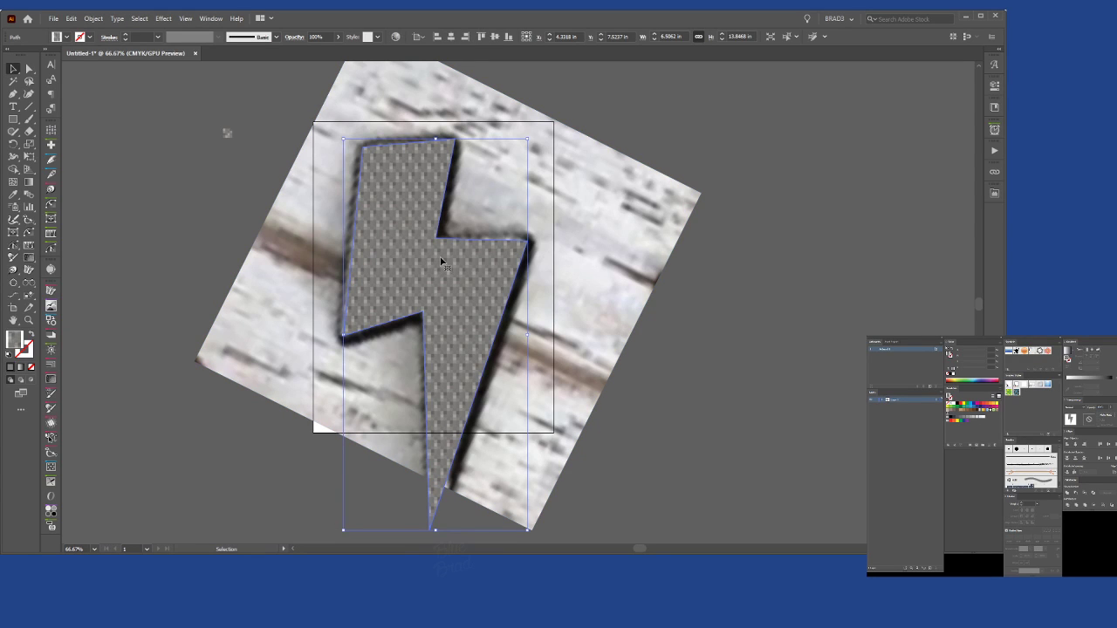
# Duplicate the loose four-by-four block of grey squares flush to its right and rotate the copy a quarter turn clockwise.
pyautogui.scroll(6, 229, 133)
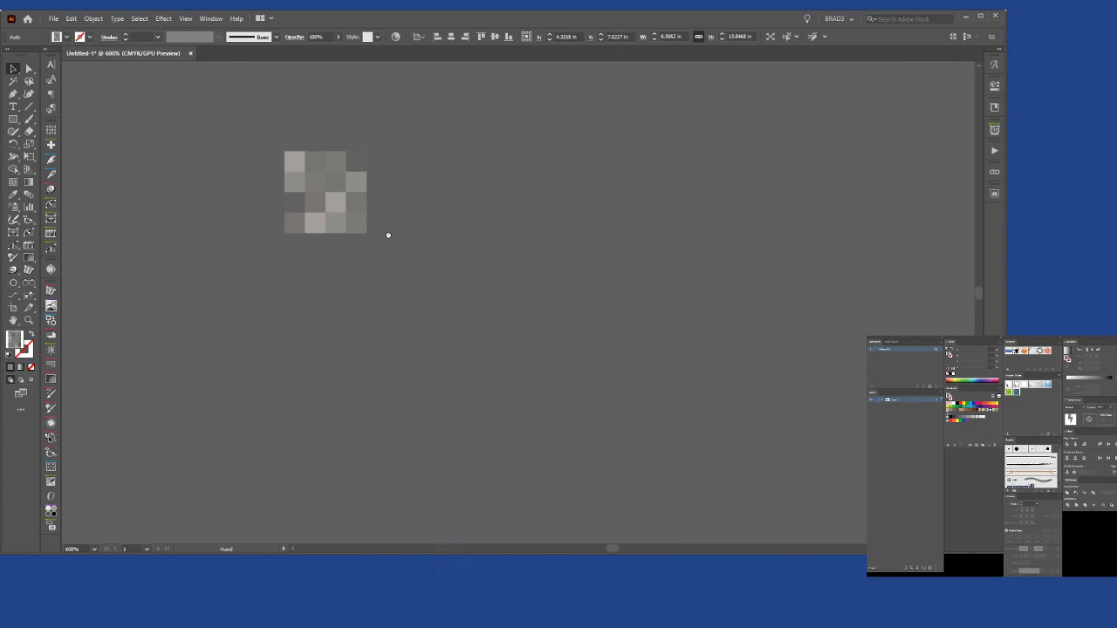
pyautogui.click(316, 167)
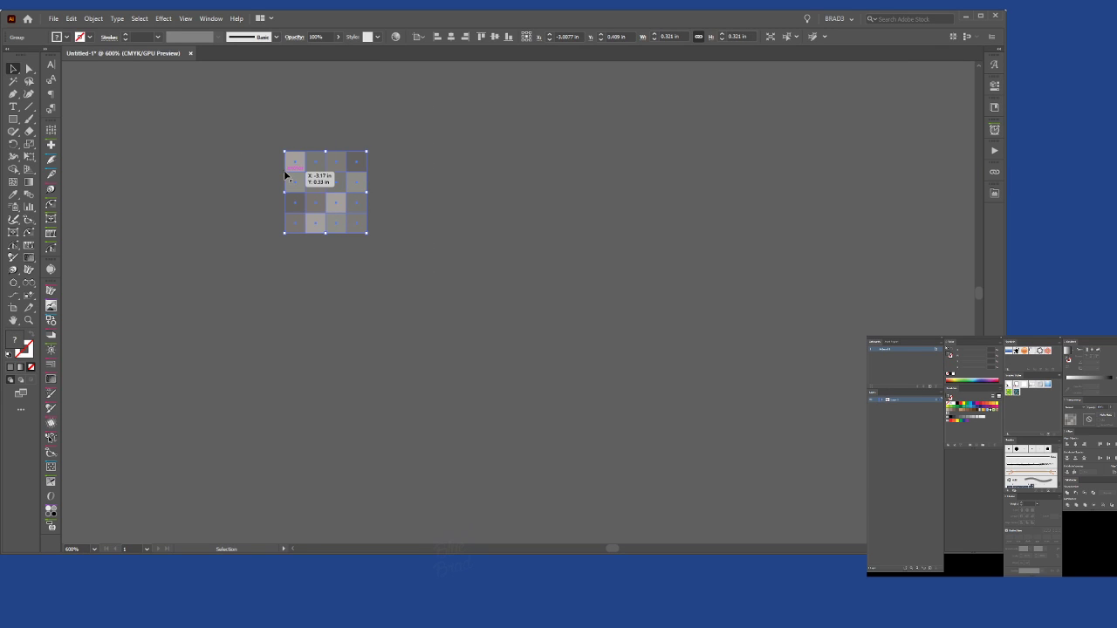
pyautogui.moveTo(305, 174); pyautogui.dragTo(386, 174)
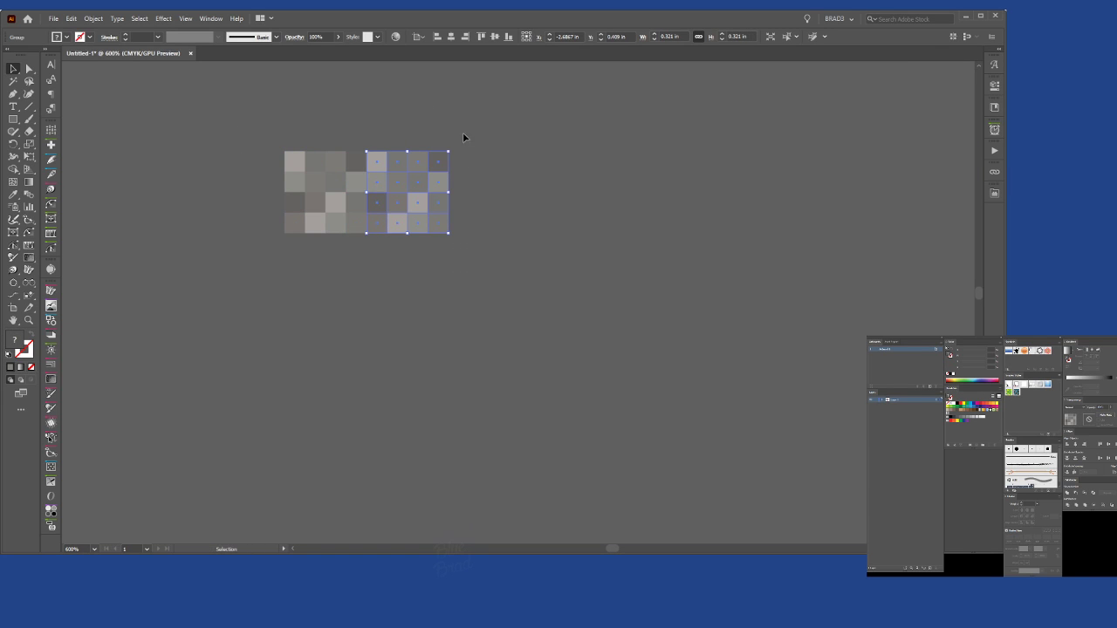
# Duplicate both blocks directly beneath the originals and rotate the copied pair a half turn to complete an eight-by-eight grid.
pyautogui.moveTo(486, 211); pyautogui.dragTo(261, 140)
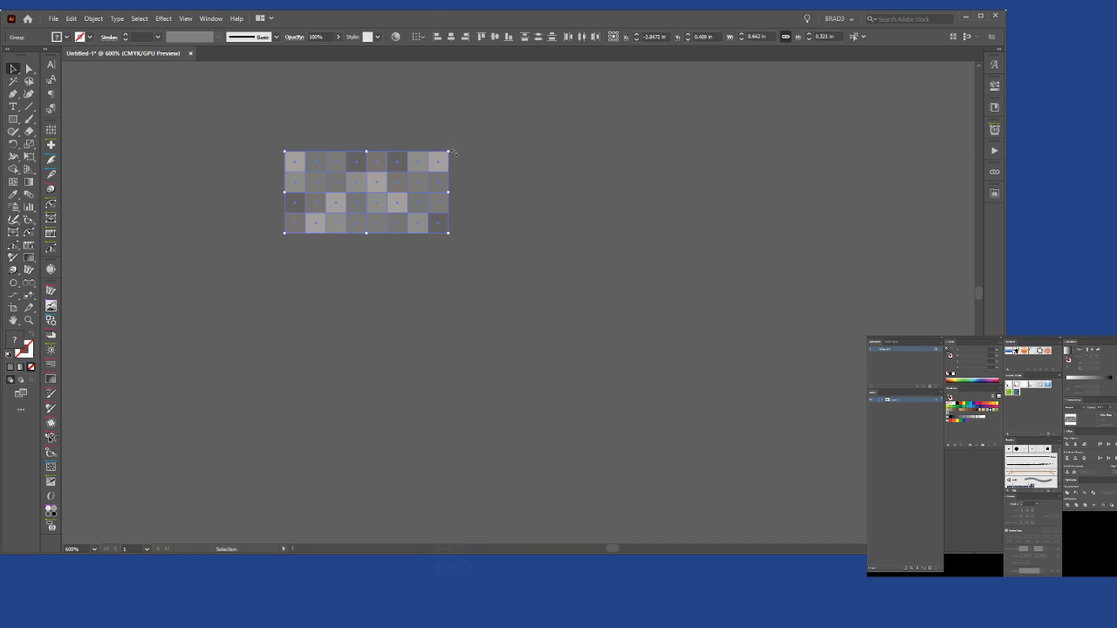
pyautogui.moveTo(427, 153); pyautogui.dragTo(309, 286)
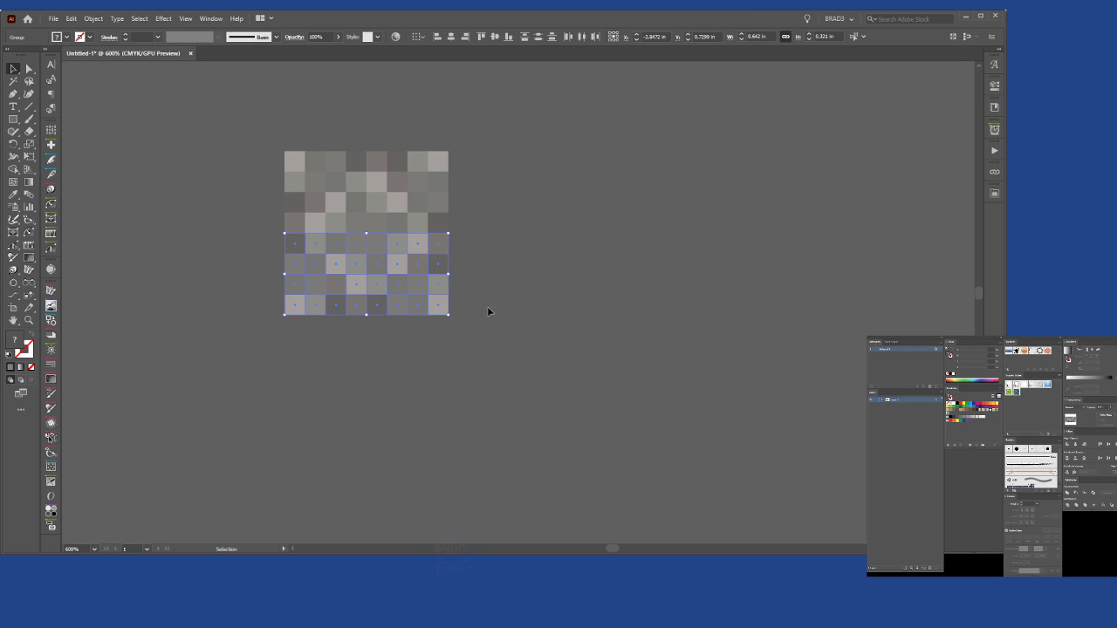
pyautogui.click(487, 307)
# Recolour the square in the grid's fourth row, fifth column with the brownish grey sampled from the top row.
pyautogui.scroll(2, 413, 204)
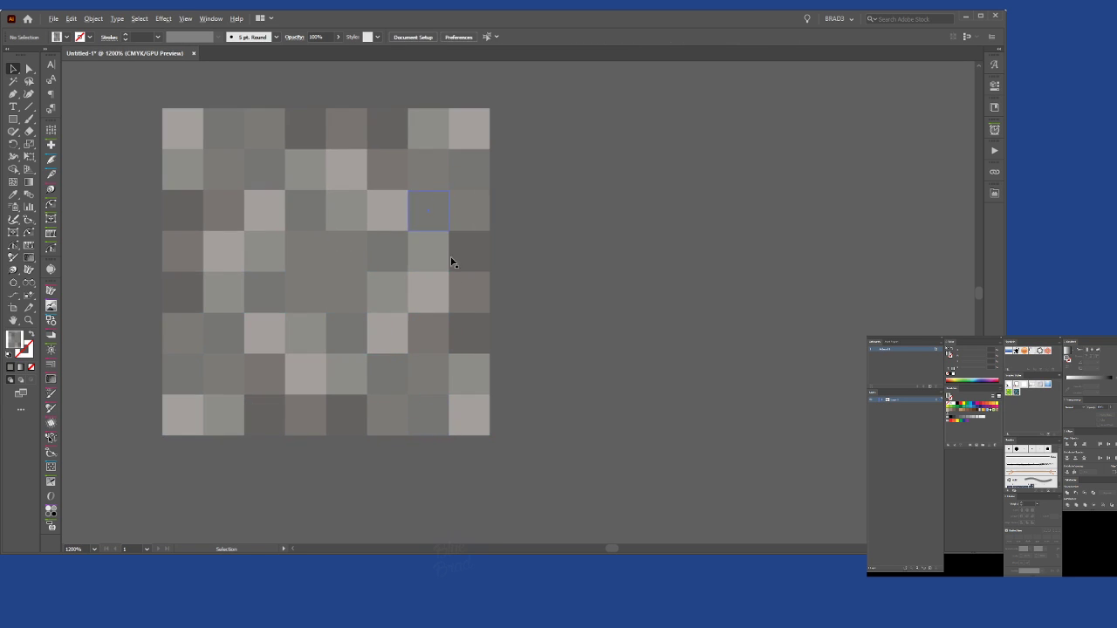
pyautogui.click(408, 238)
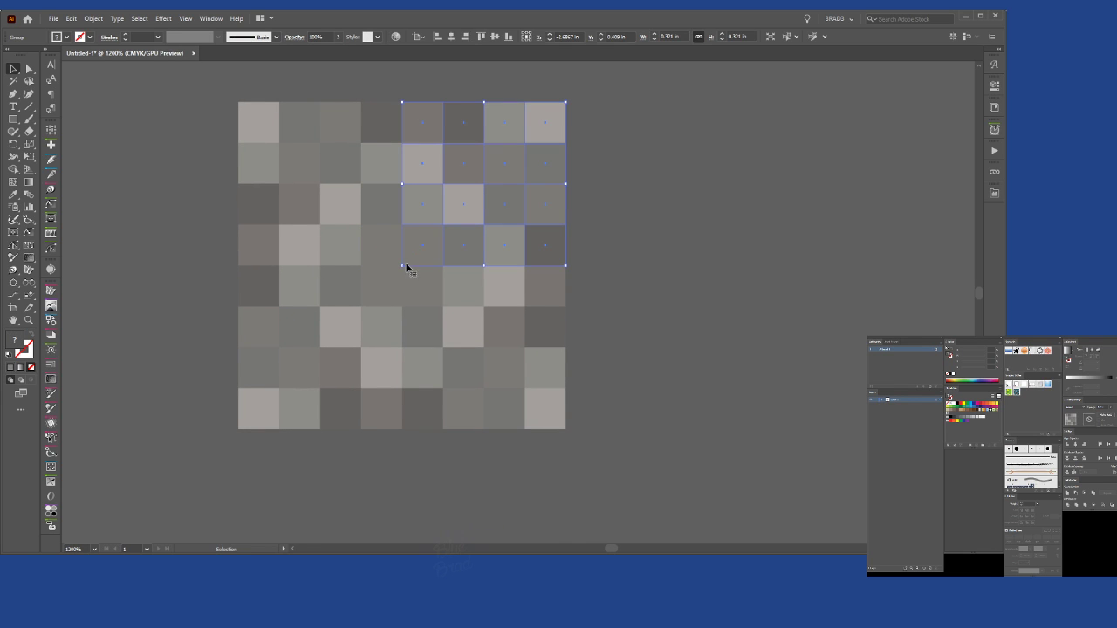
pyautogui.press('a')
pyautogui.click(416, 249)
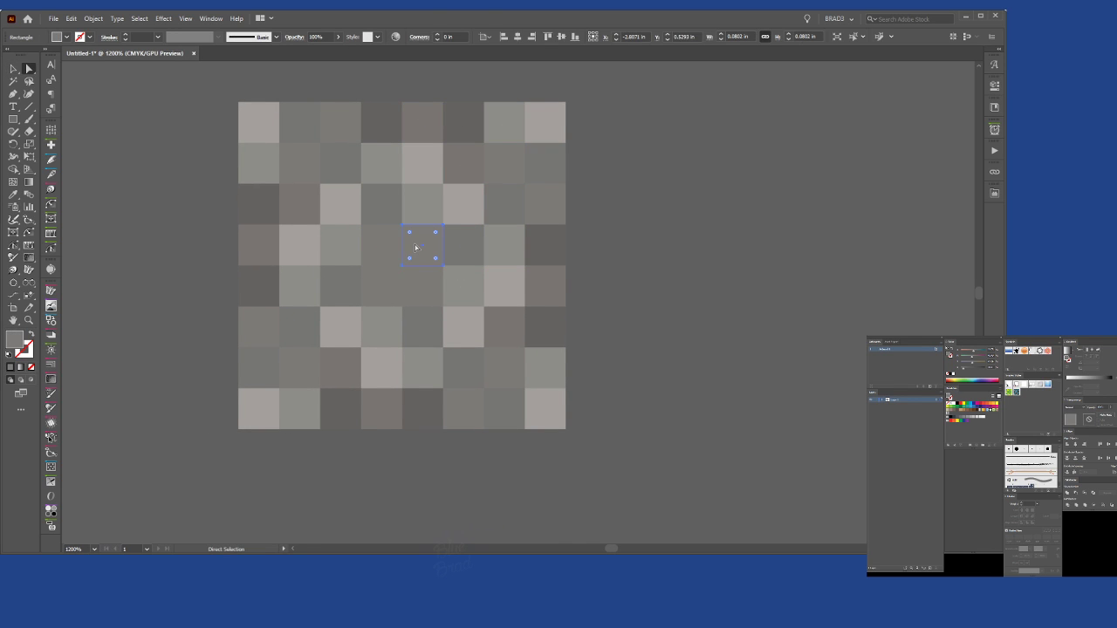
pyautogui.press('i')
pyautogui.click(423, 128)
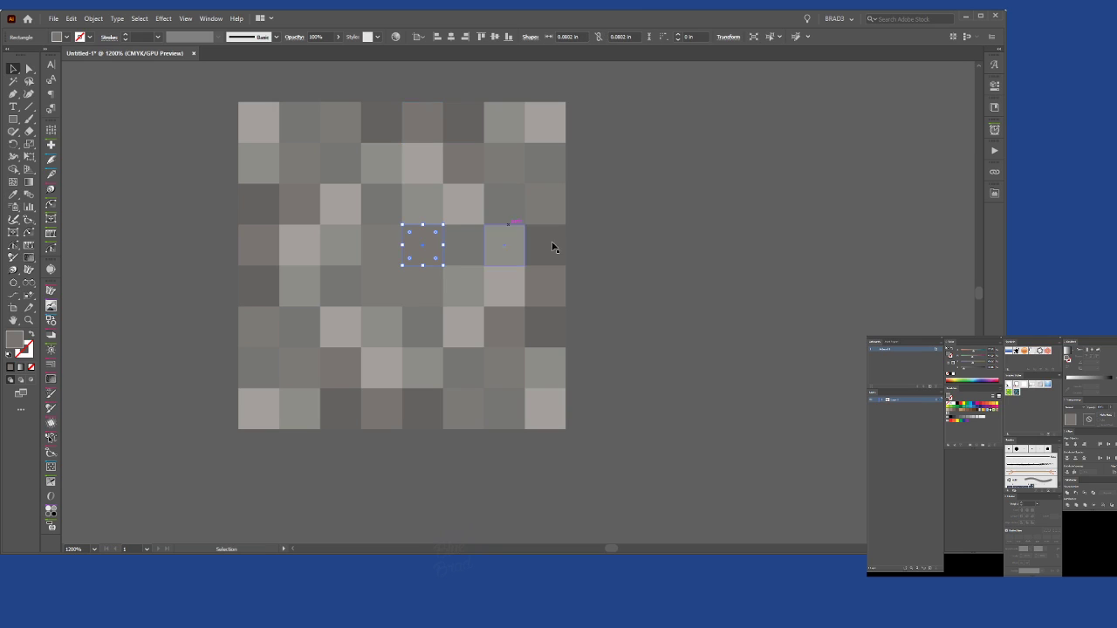
# Recolour the square in the fifth row, fourth column with the light grey sampled from the third row, then deselect.
pyautogui.press('a')
pyautogui.click(382, 287)
pyautogui.press('i')
pyautogui.click(346, 199)
pyautogui.press('v')
pyautogui.click(598, 299)
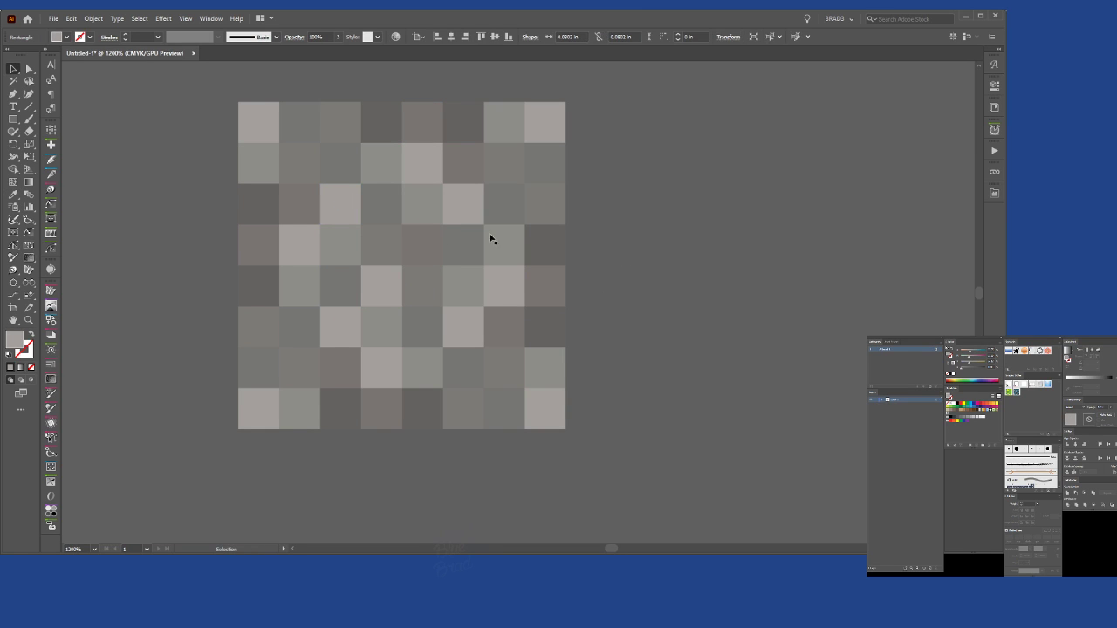
# Recolour the light square in the third row, sixth column with the mid grey sampled from the bottom row and deselect.
pyautogui.click(465, 207)
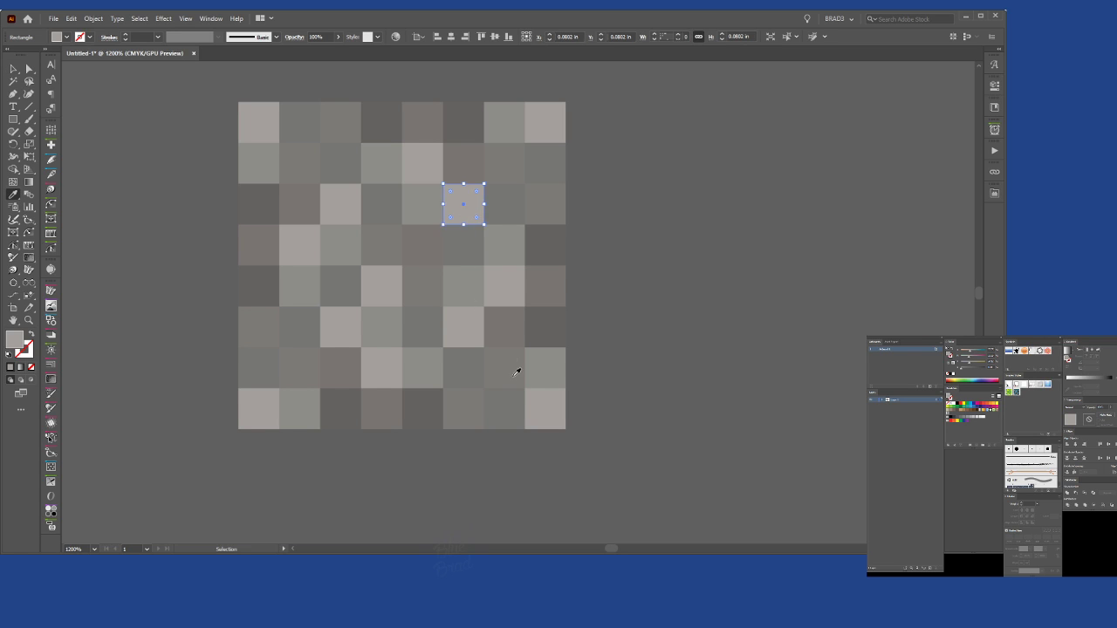
pyautogui.press('i')
pyautogui.click(516, 410)
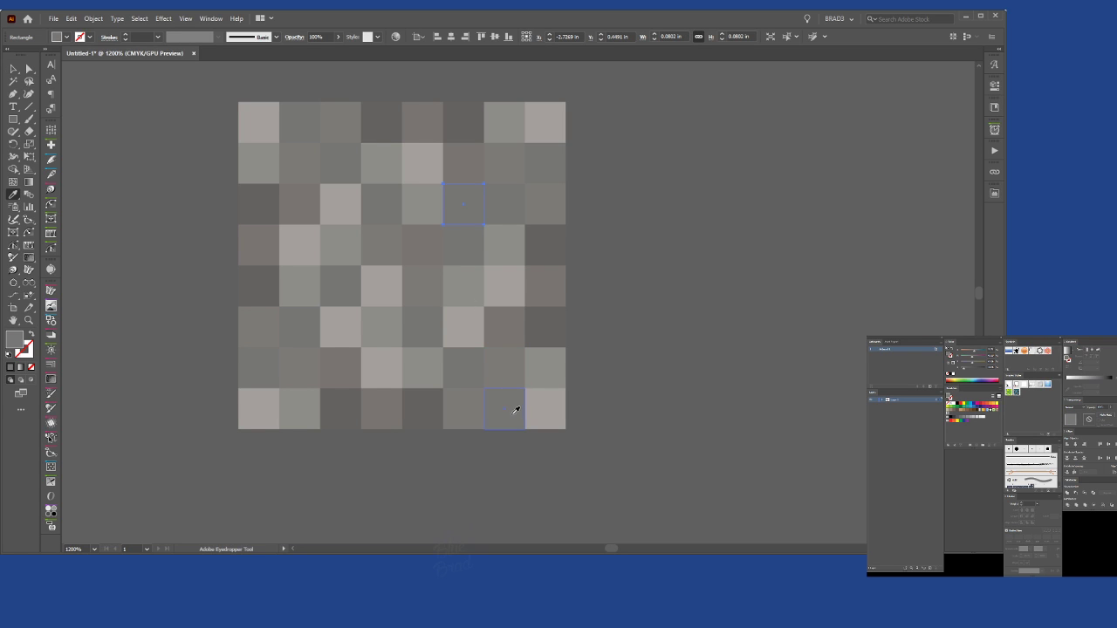
pyautogui.keyDown('ctrl'); pyautogui.click(575, 275); pyautogui.keyUp('ctrl')
pyautogui.keyDown('ctrl'); pyautogui.click(516, 212); pyautogui.keyUp('ctrl')
pyautogui.press('v')
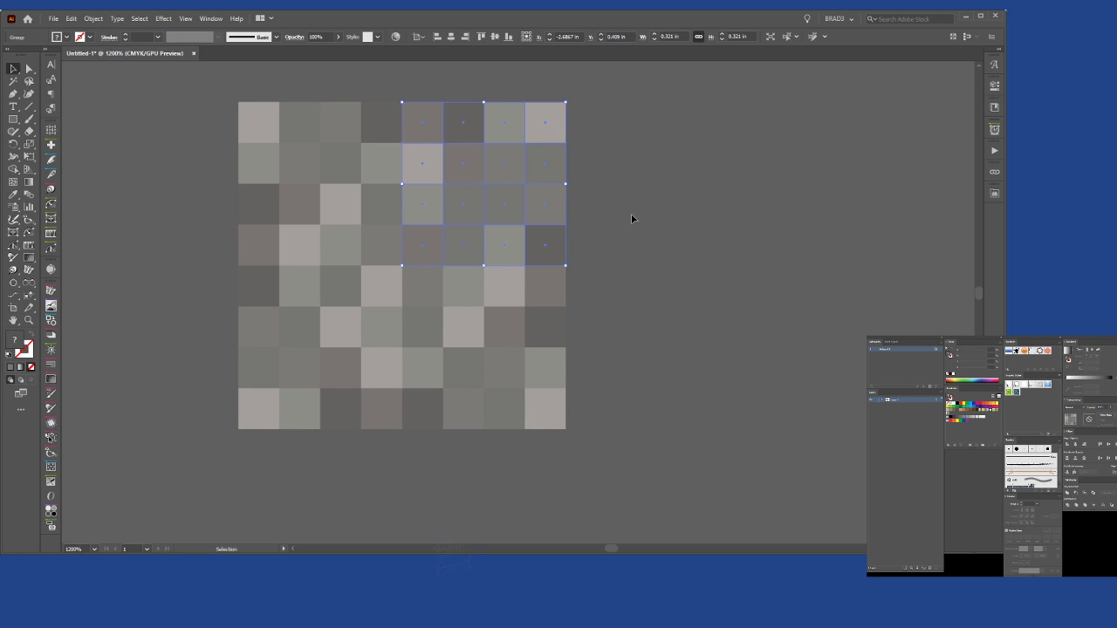
pyautogui.click(631, 219)
# Select six scattered squares in the grid's upper-right block and rotate them together a half turn about the block's centre.
pyautogui.scroll(2, 576, 178)
pyautogui.scroll(1, 328, 161)
pyautogui.hscroll(-1, 327, 161)
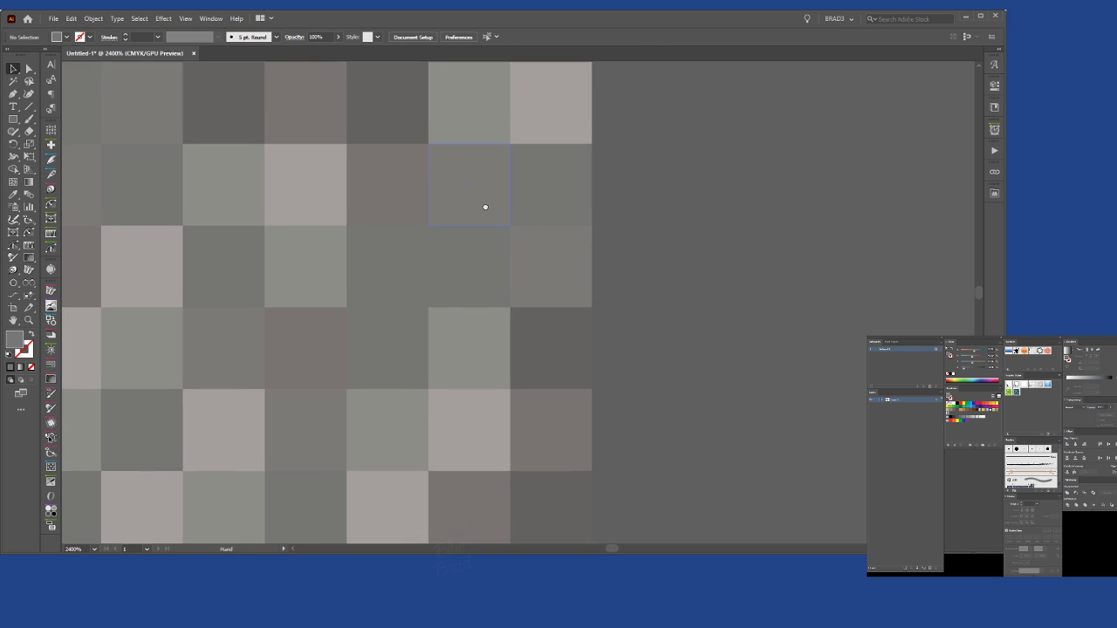
pyautogui.click(556, 189)
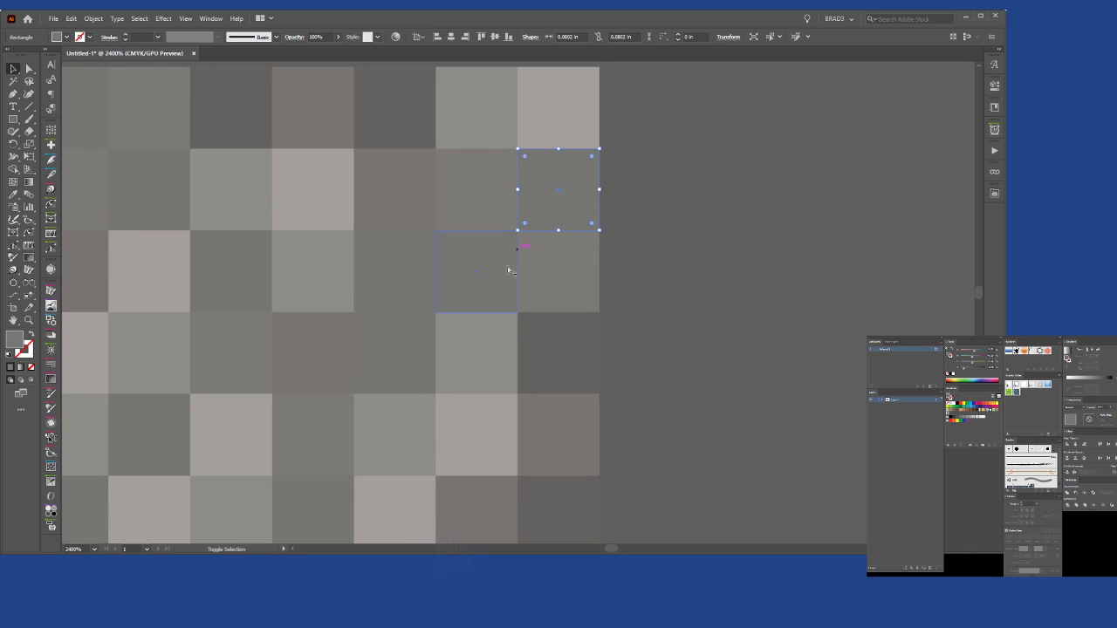
pyautogui.keyDown('shift'); pyautogui.click(497, 354); pyautogui.keyUp('shift')
pyautogui.keyDown('shift'); pyautogui.click(365, 342); pyautogui.keyUp('shift')
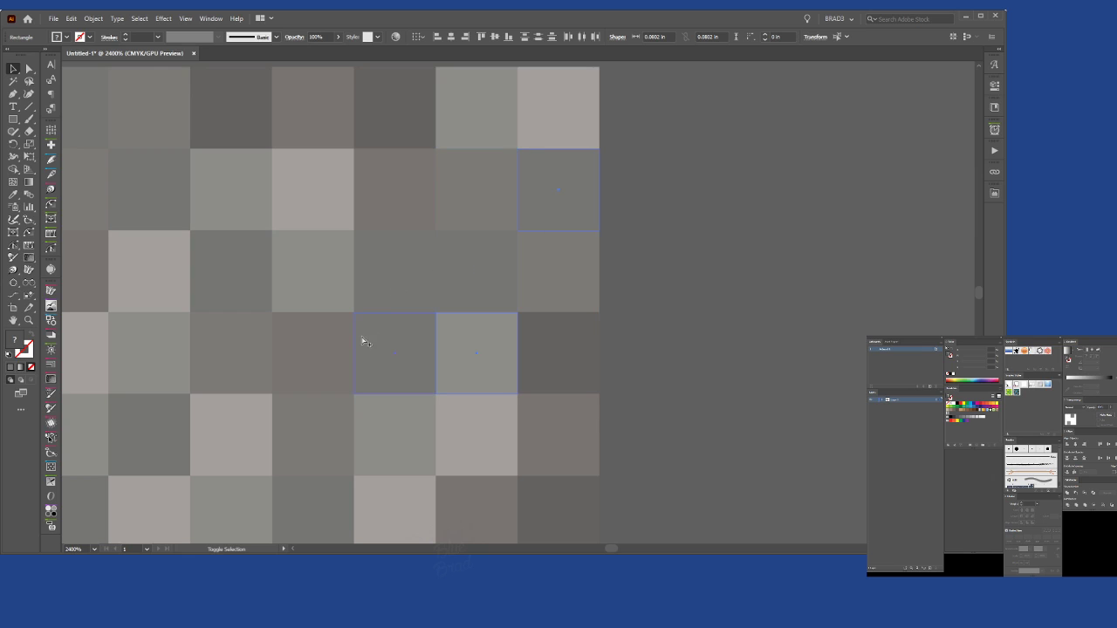
pyautogui.keyDown('shift'); pyautogui.click(407, 89); pyautogui.keyUp('shift')
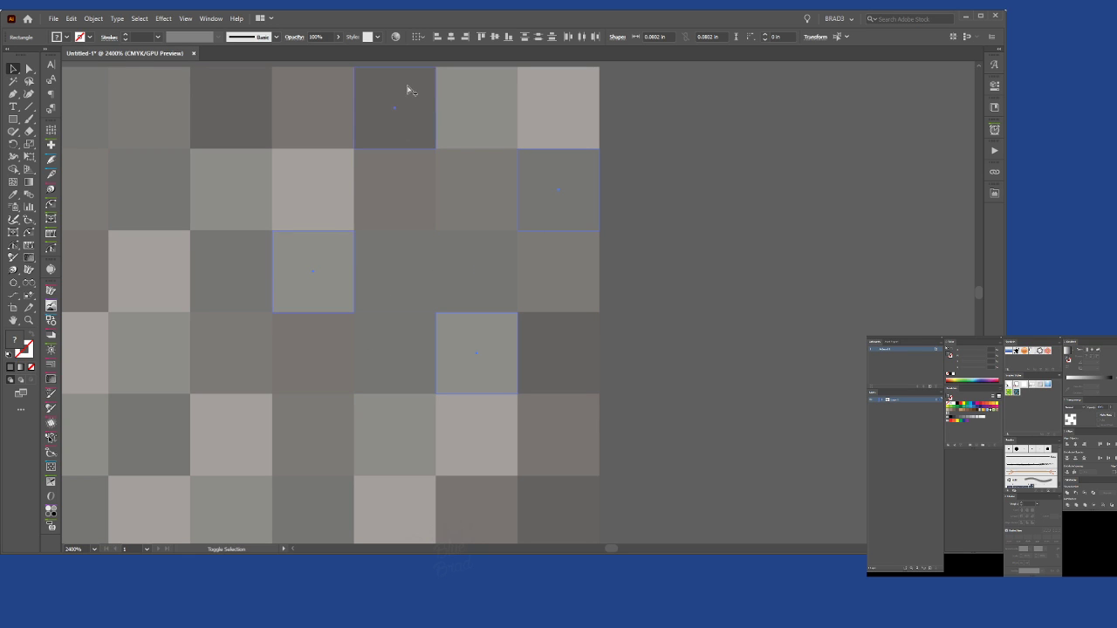
pyautogui.keyDown('shift'); pyautogui.click(406, 213); pyautogui.keyUp('shift')
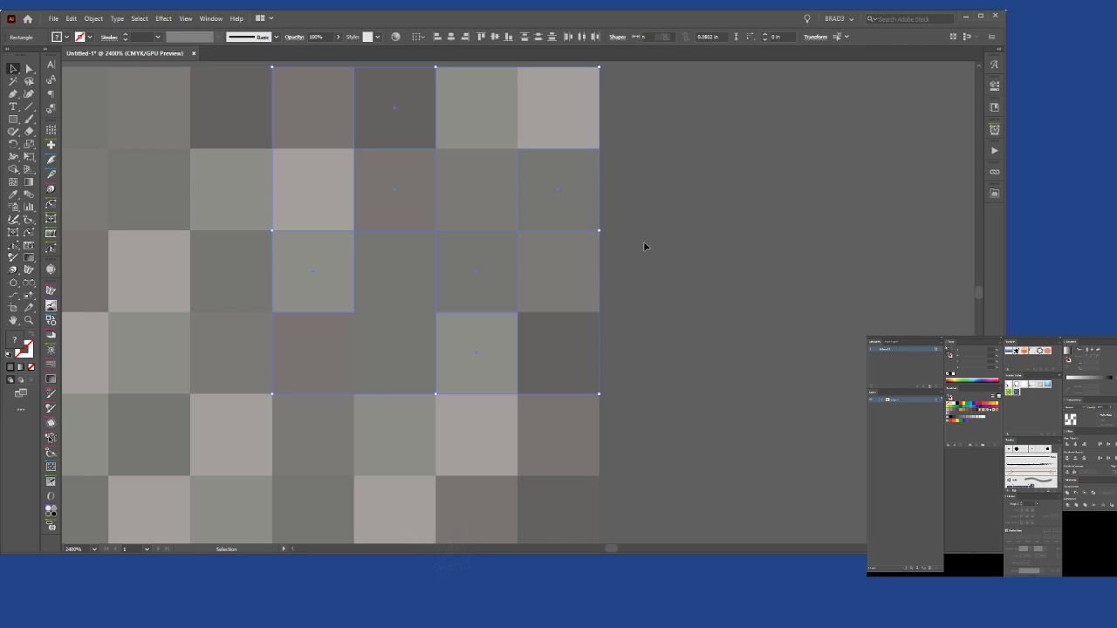
pyautogui.press('r')
pyautogui.moveTo(617, 131); pyautogui.dragTo(427, 367)
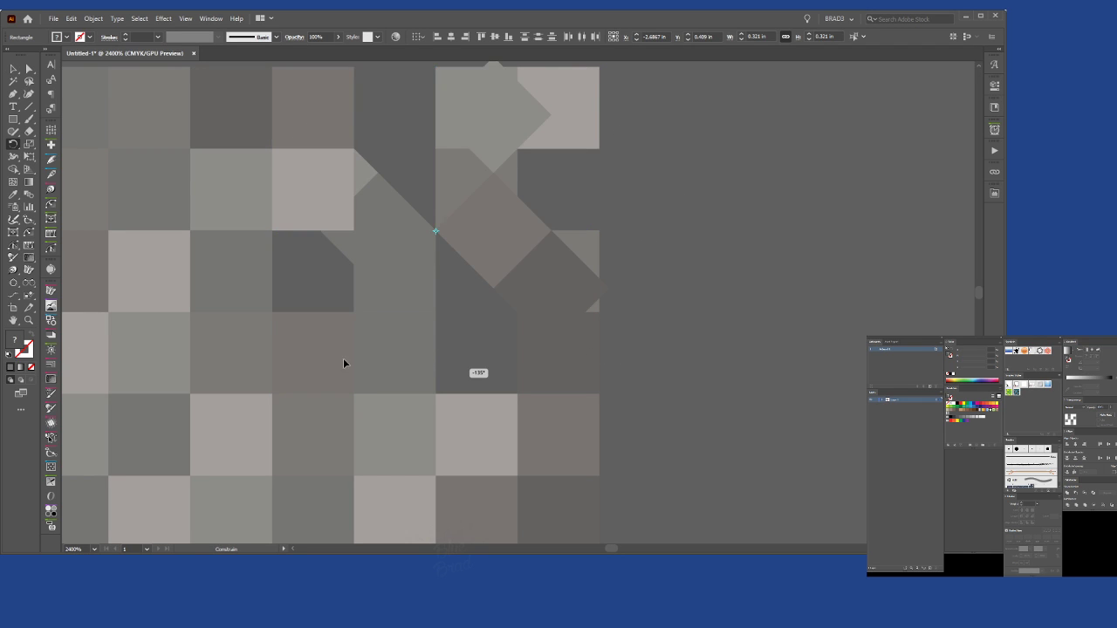
pyautogui.moveTo(342, 363); pyautogui.dragTo(309, 355)
pyautogui.press('v')
pyautogui.click(699, 311)
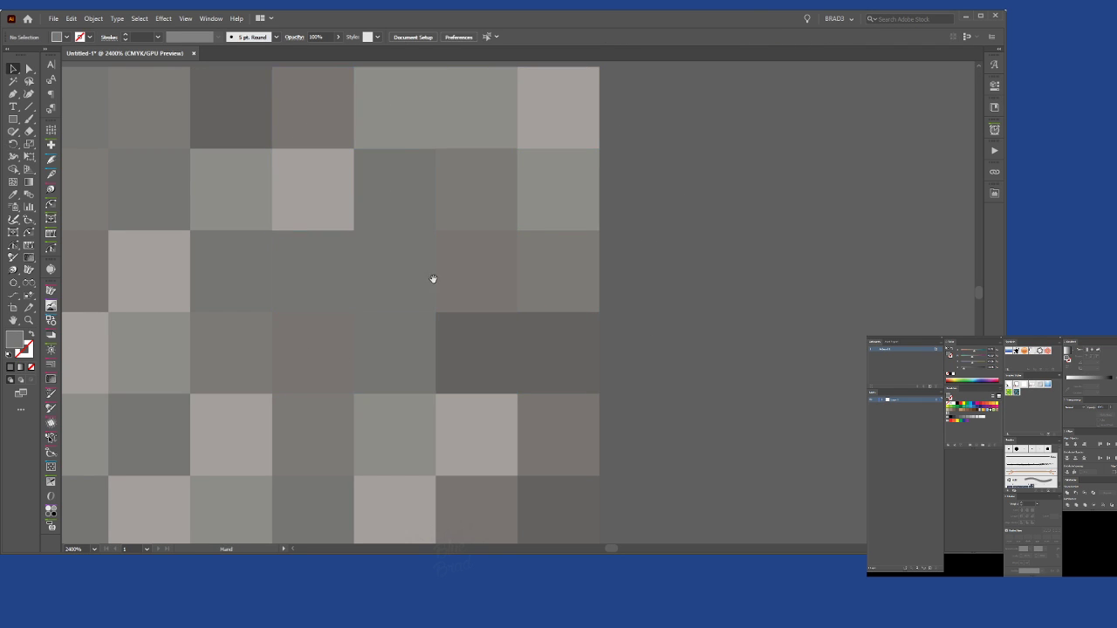
# Recolour the square in the third row, sixth column with the greenish grey sampled from the second row's last square.
pyautogui.click(413, 272)
pyautogui.press('i')
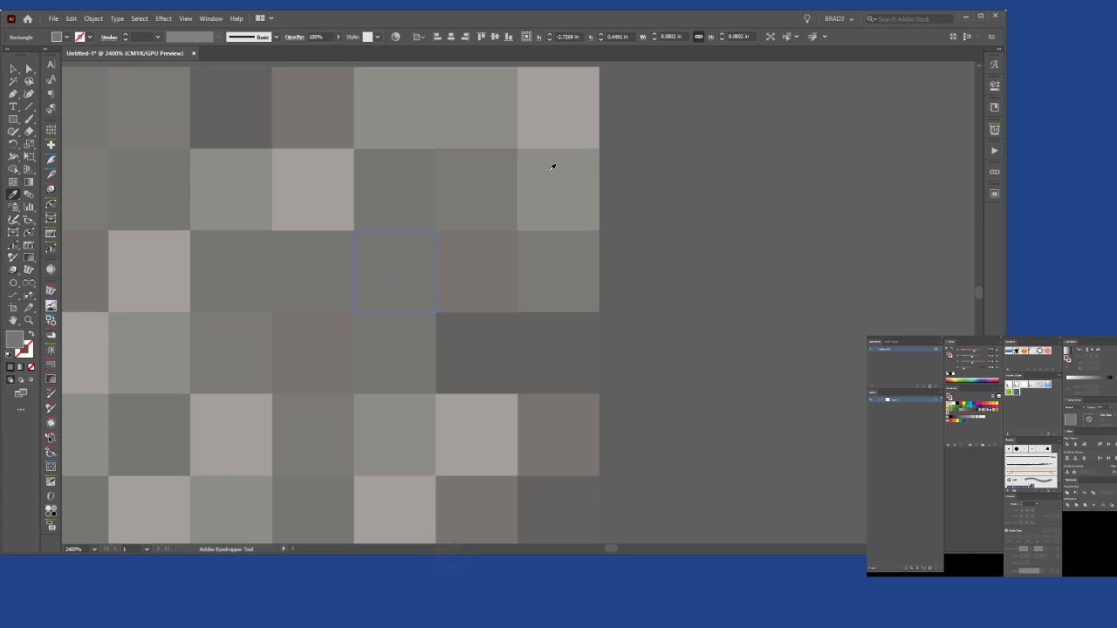
pyautogui.click(551, 165)
# Swap the first-row and fourth-row squares of the grid's seventh column by rotating the two together a half turn.
pyautogui.keyDown('ctrl'); pyautogui.click(481, 134); pyautogui.keyUp('ctrl')
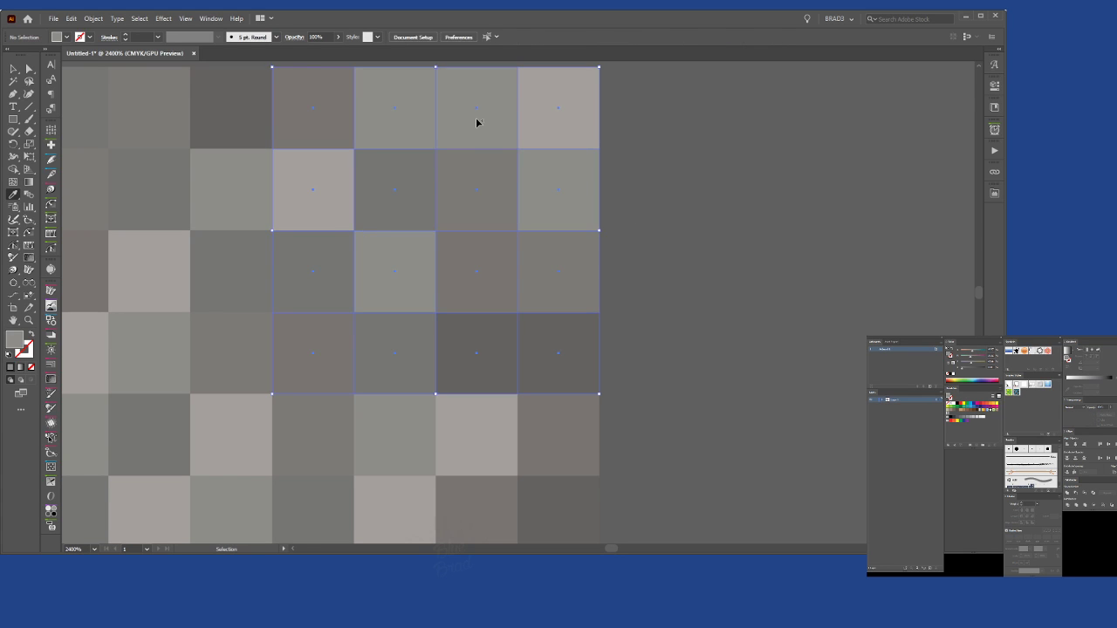
pyautogui.press('a')
pyautogui.click(651, 182)
pyautogui.click(483, 129)
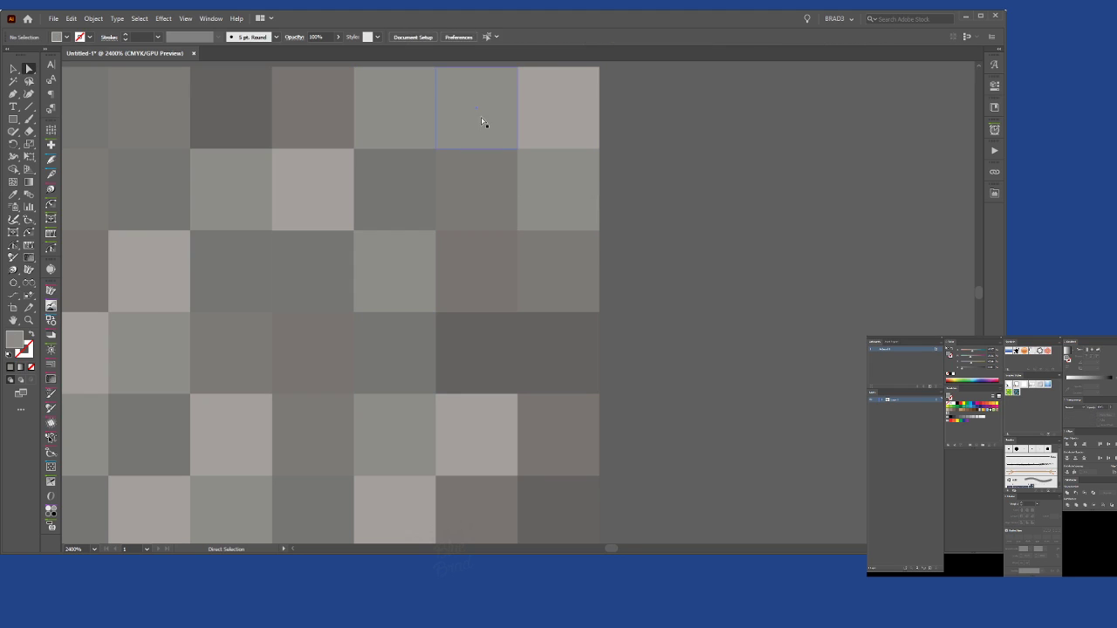
pyautogui.keyDown('shift'); pyautogui.click(494, 354); pyautogui.keyUp('shift')
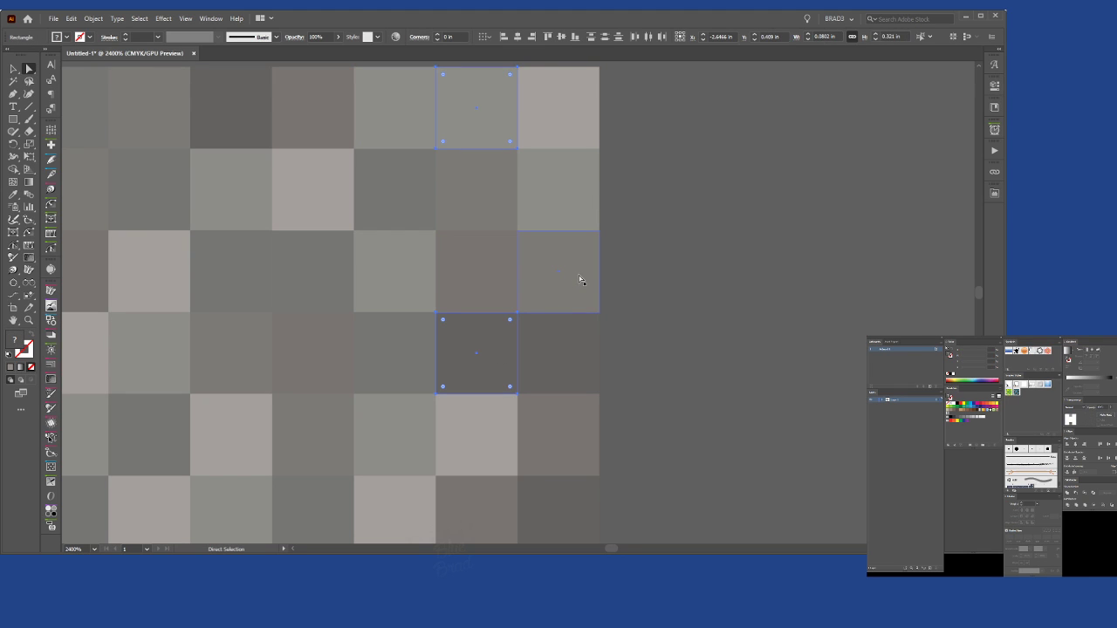
pyautogui.press('r')
pyautogui.moveTo(618, 204); pyautogui.dragTo(370, 387)
pyautogui.press('v')
pyautogui.click(692, 361)
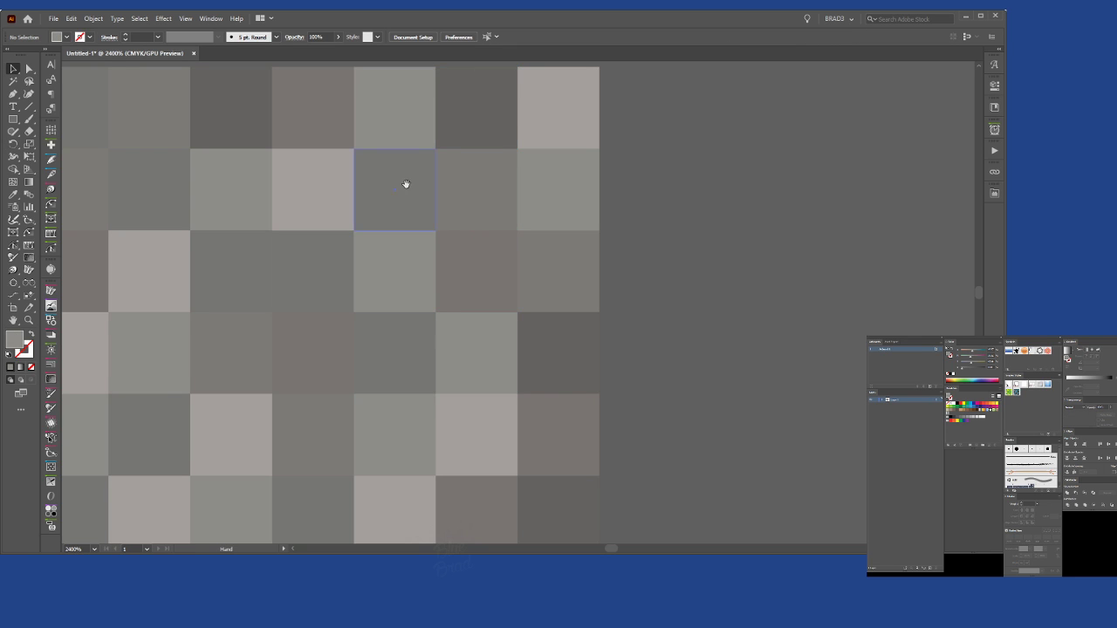
# Swap the second and fourth squares of the grid's seventh row by rotating the two together a half turn.
pyautogui.moveTo(404, 182); pyautogui.dragTo(441, 140)
pyautogui.scroll(-2, 610, 217)
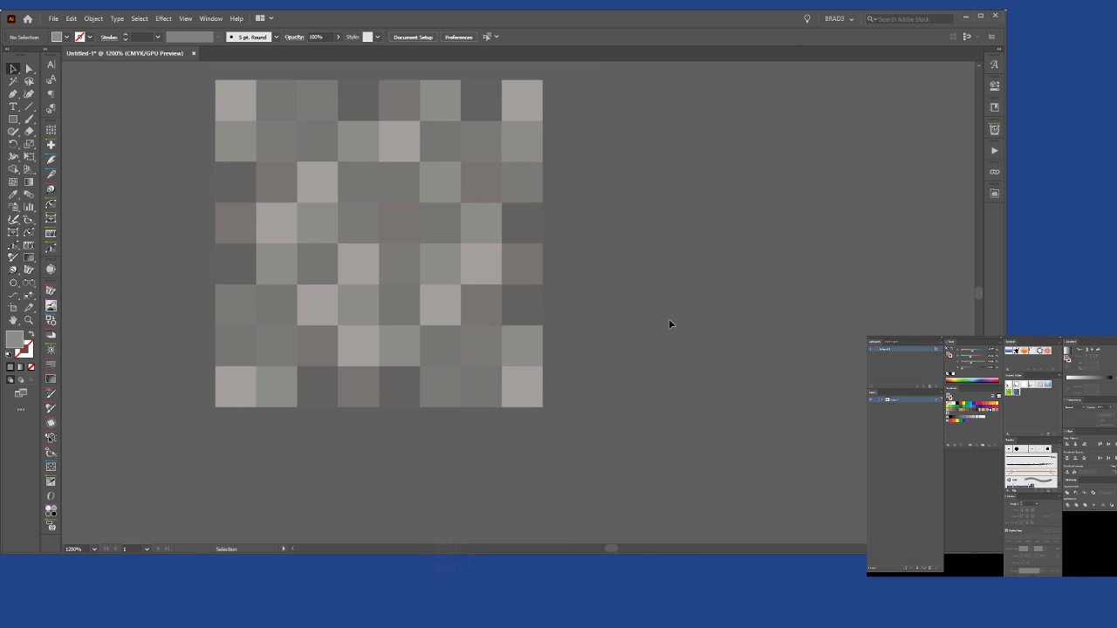
pyautogui.scroll(1, 365, 361)
pyautogui.hscroll(-2, 429, 364)
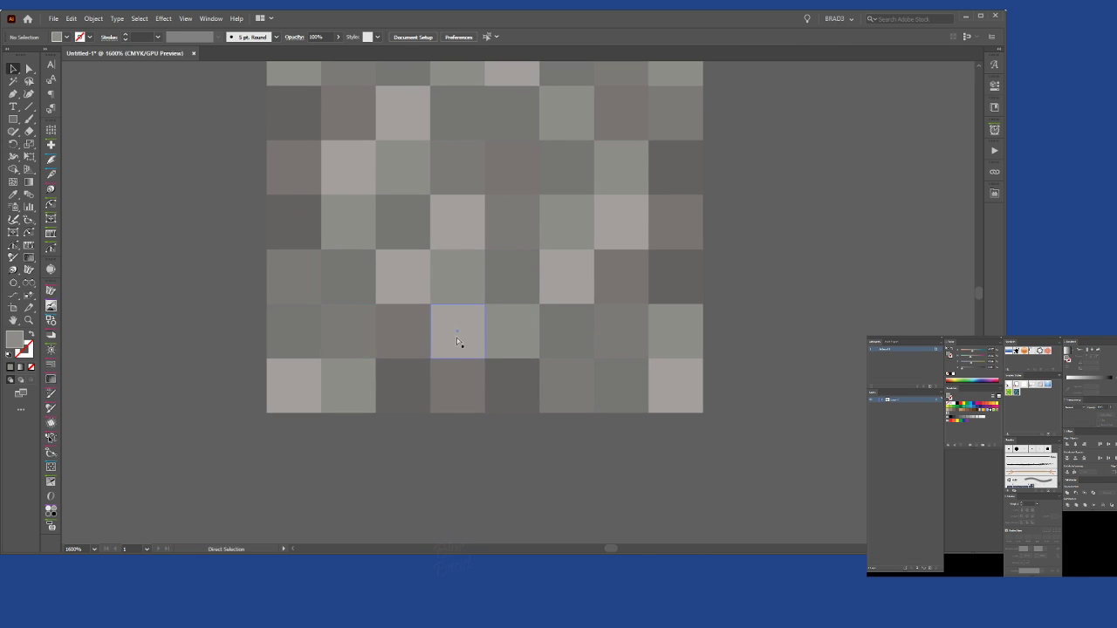
pyautogui.click(465, 320)
pyautogui.keyDown('shift'); pyautogui.click(353, 328); pyautogui.keyUp('shift')
pyautogui.press('r')
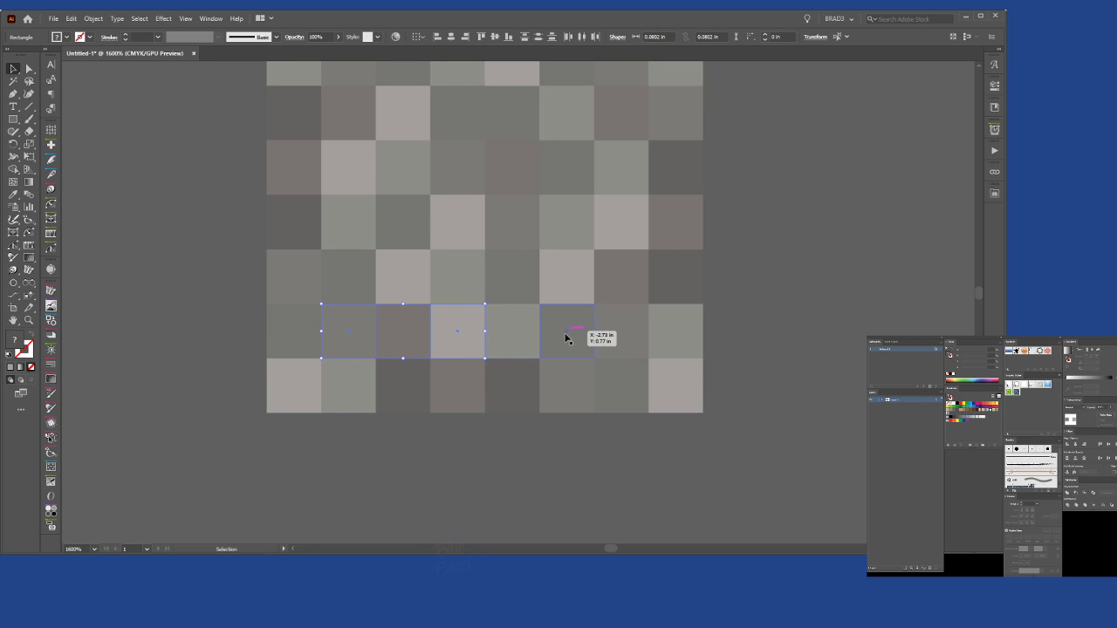
pyautogui.moveTo(553, 281); pyautogui.dragTo(274, 360)
pyautogui.click(407, 467)
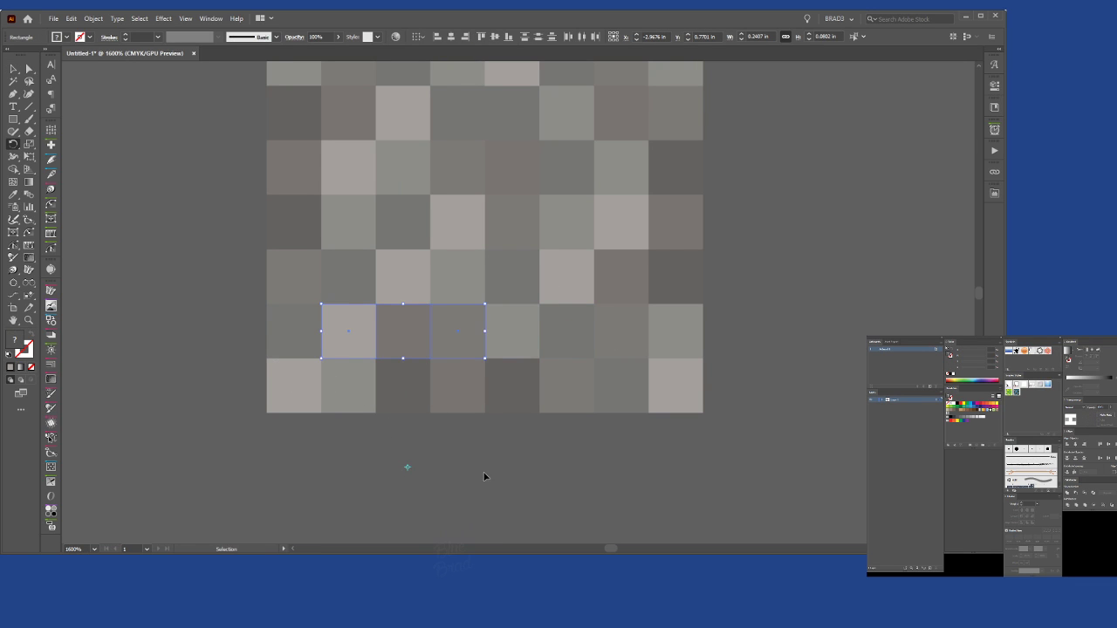
pyautogui.keyDown('ctrl'); pyautogui.click(490, 472); pyautogui.keyUp('ctrl')
# Swap the fifth-row and seventh-row squares of the grid's fourth column by rotating the two together a half turn.
pyautogui.press('a')
pyautogui.click(466, 329)
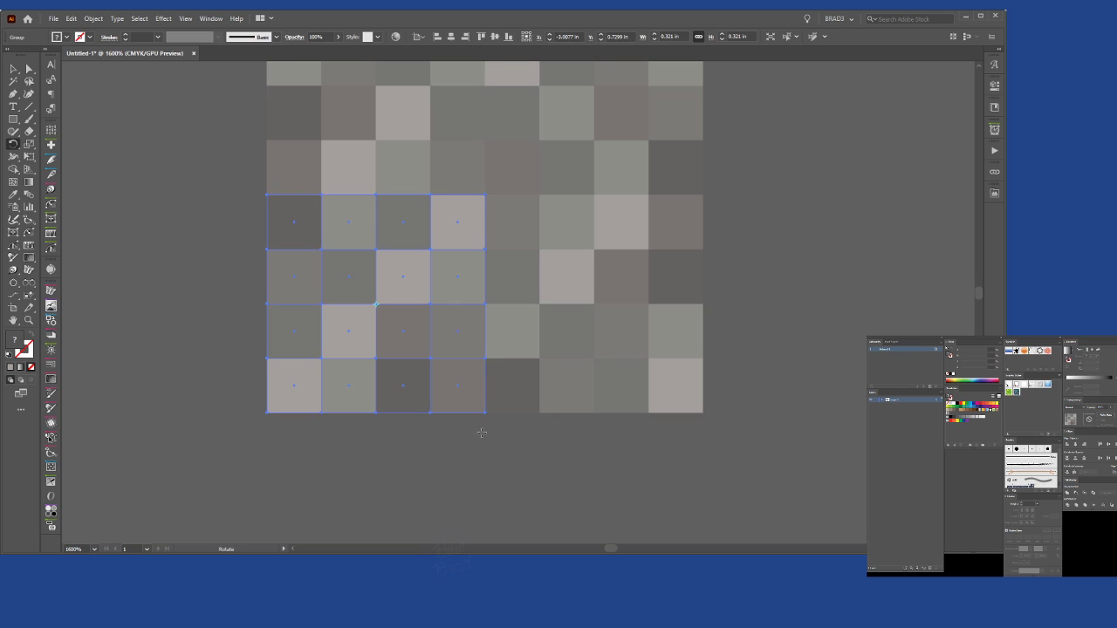
pyautogui.click(465, 321)
pyautogui.keyDown('shift'); pyautogui.click(462, 219); pyautogui.keyUp('shift')
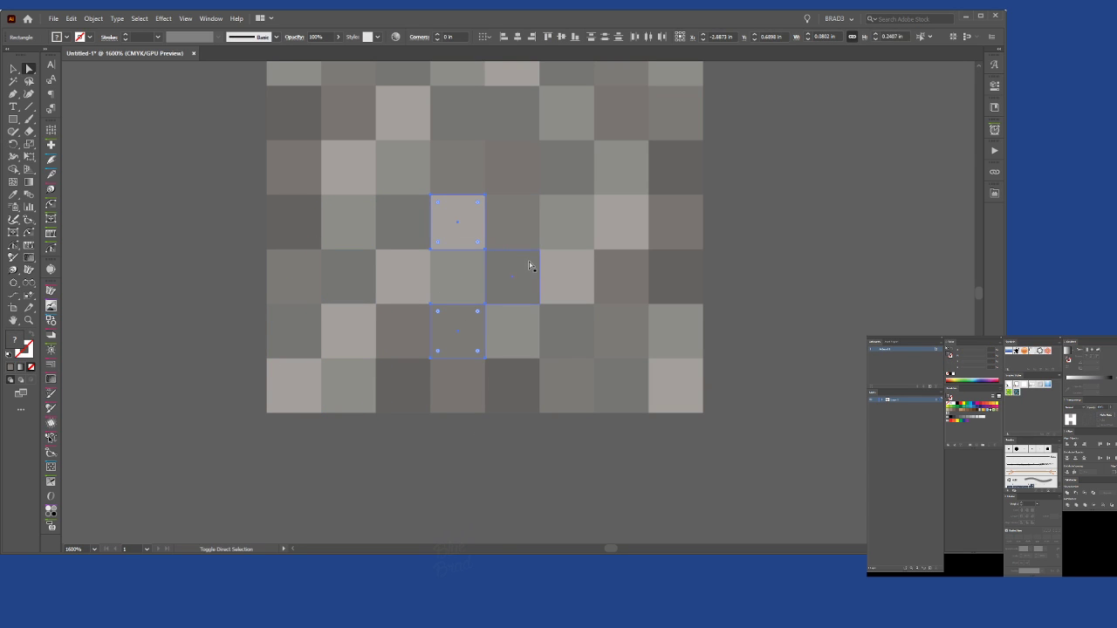
pyautogui.press('r')
pyautogui.moveTo(576, 252); pyautogui.dragTo(354, 428)
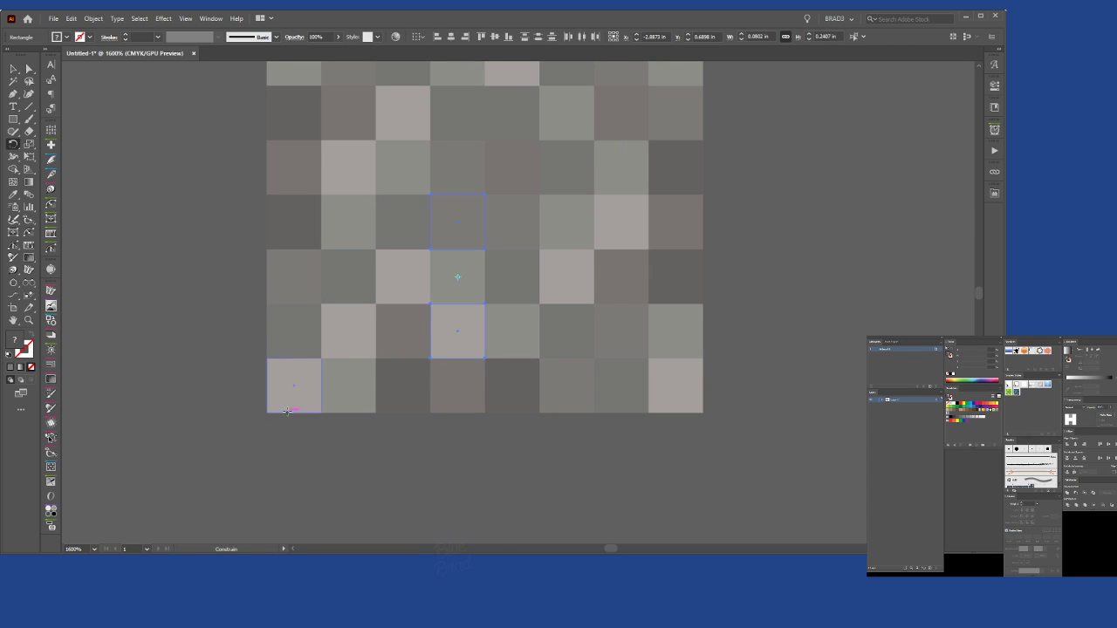
pyautogui.press('v')
pyautogui.click(436, 509)
# Swap the third and fifth squares of the grid's third row by rotating the two together a half turn.
pyautogui.moveTo(463, 320); pyautogui.dragTo(364, 468)
pyautogui.scroll(-3, 501, 361)
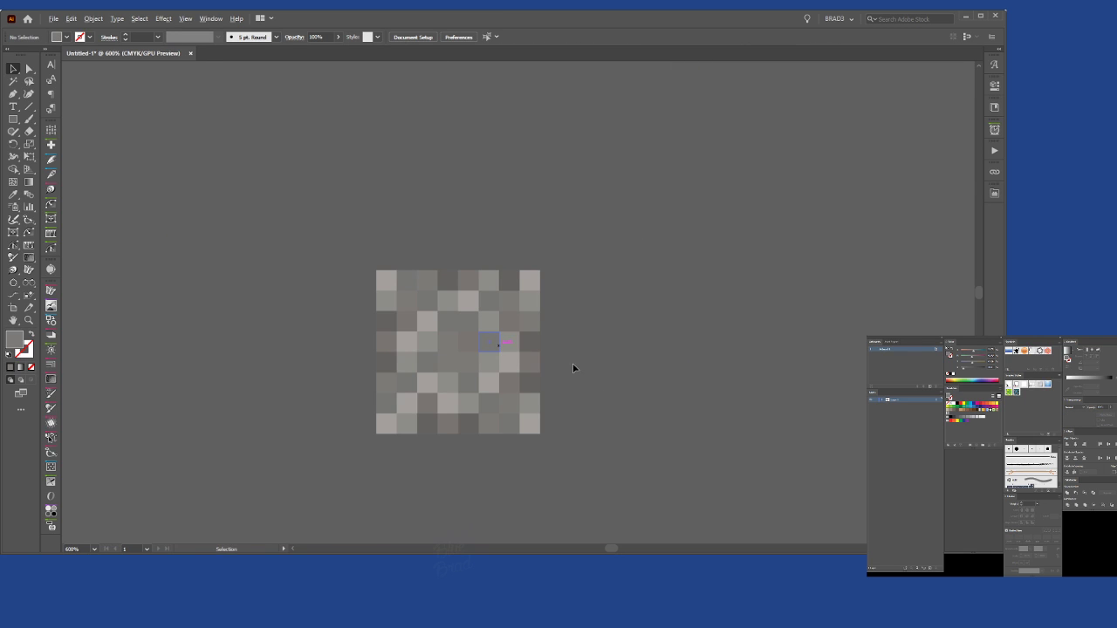
pyautogui.moveTo(636, 409); pyautogui.dragTo(609, 336)
pyautogui.scroll(3, 392, 276)
pyautogui.moveTo(431, 335); pyautogui.dragTo(368, 382)
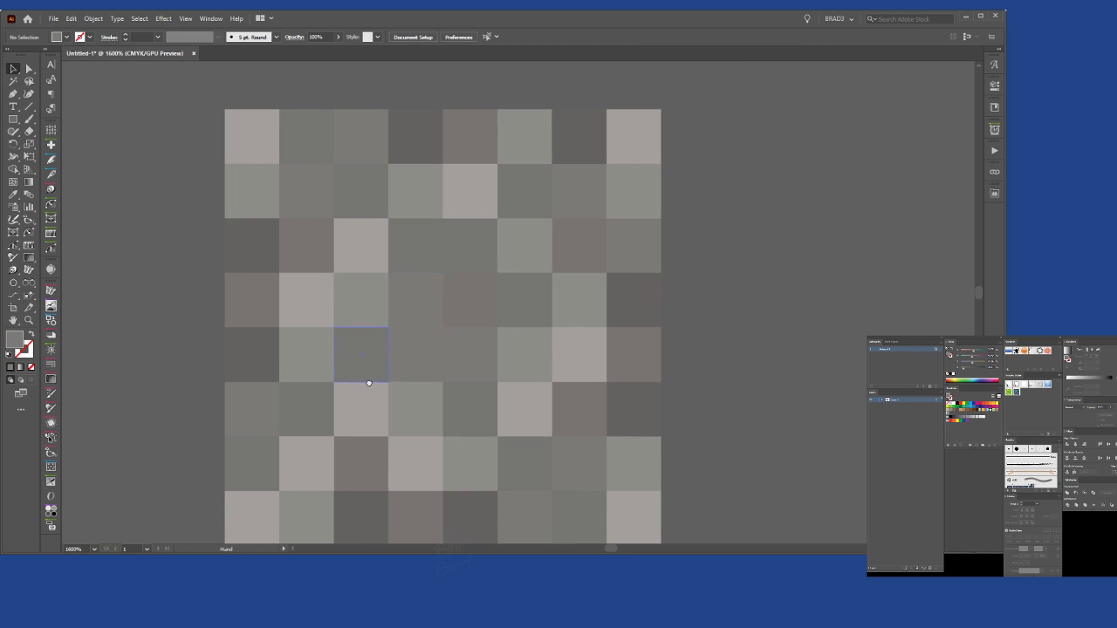
pyautogui.click(349, 253)
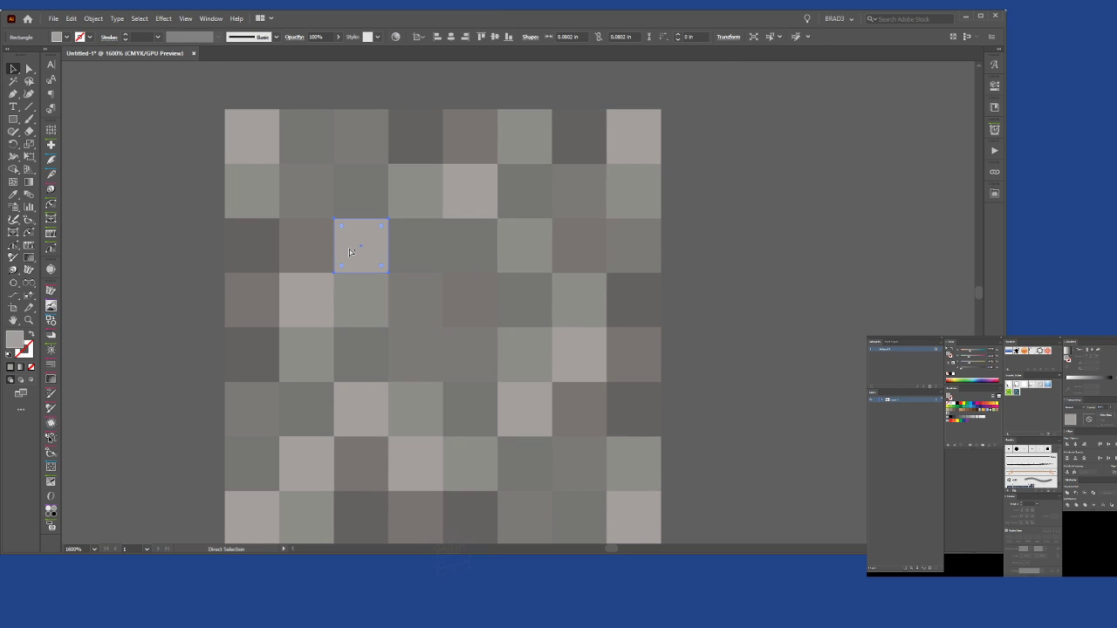
pyautogui.keyDown('shift'); pyautogui.click(486, 239); pyautogui.keyUp('shift')
pyautogui.press('r')
pyautogui.moveTo(620, 235); pyautogui.dragTo(253, 262)
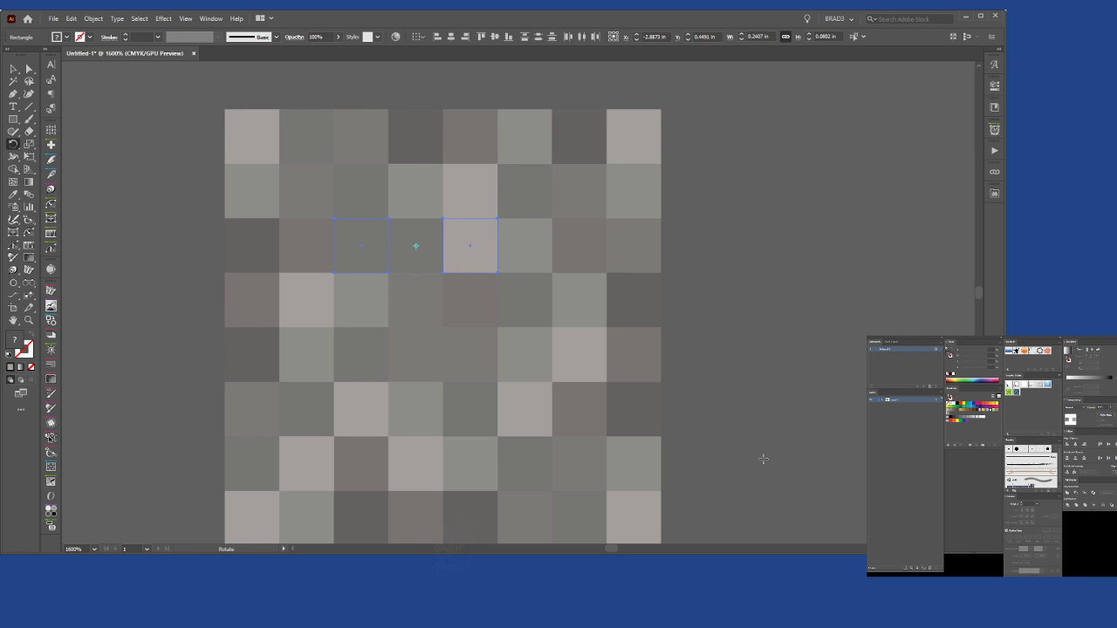
# Swap the fifth and seventh squares of the grid's second row by rotating the two together a half turn.
pyautogui.keyDown('ctrl'); pyautogui.click(475, 187); pyautogui.keyUp('ctrl')
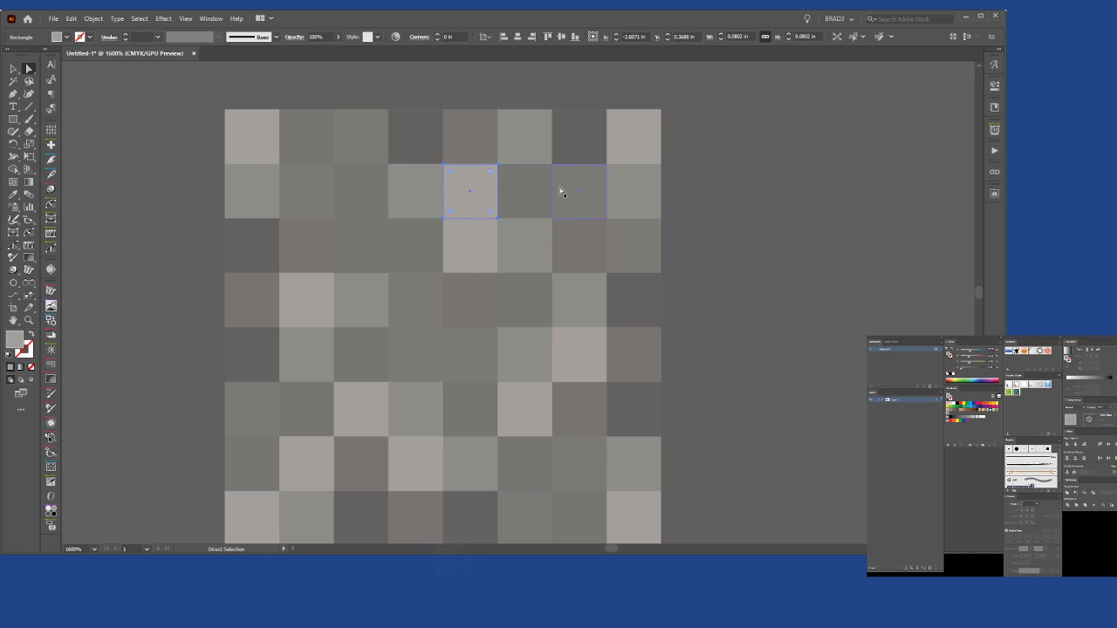
pyautogui.keyDown('ctrl'); pyautogui.keyDown('shift'); pyautogui.click(585, 190); pyautogui.keyUp('shift'); pyautogui.keyUp('ctrl')
pyautogui.press('r')
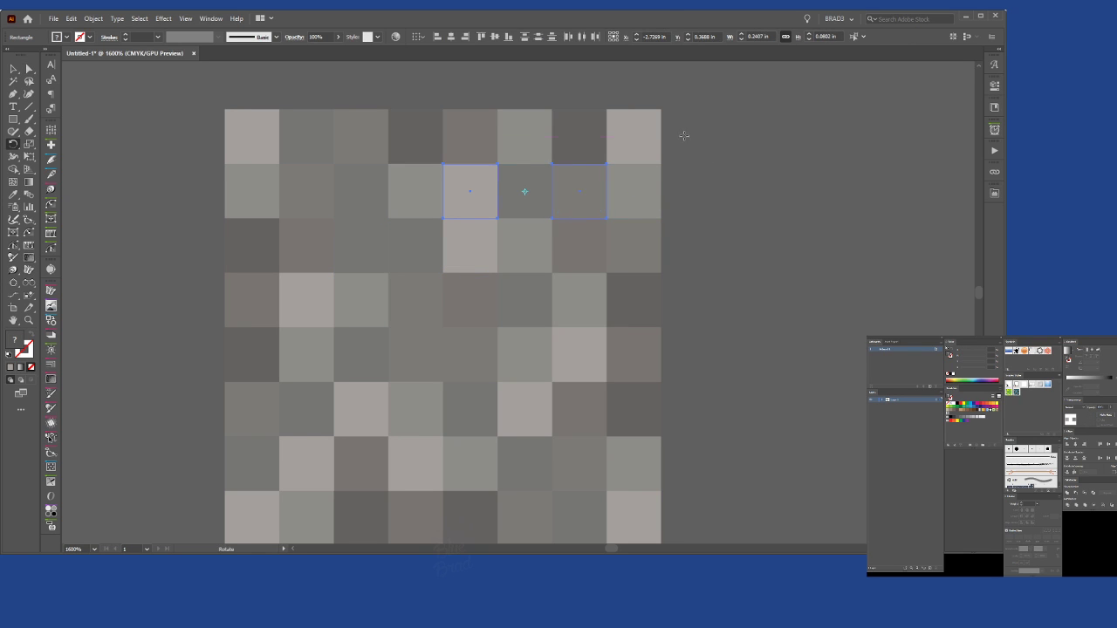
pyautogui.moveTo(683, 130); pyautogui.dragTo(416, 311)
# Swap the fifth-row and eighth-row squares of the grid's fifth column by rotating the two together a half turn, and deselect them.
pyautogui.moveTo(490, 459); pyautogui.dragTo(454, 322)
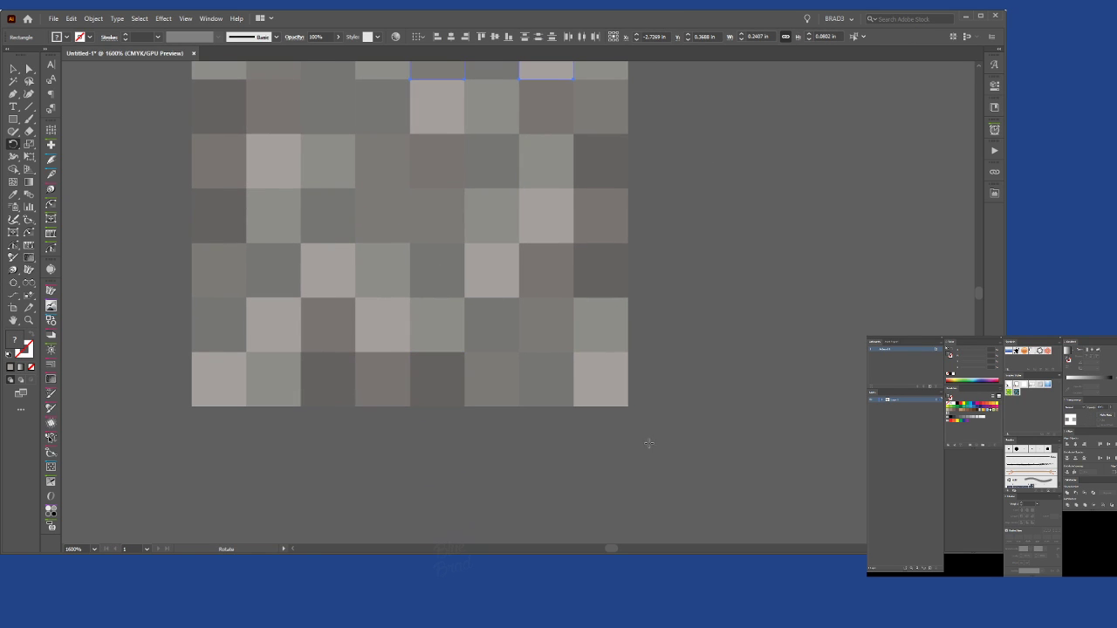
pyautogui.keyDown('ctrl'); pyautogui.click(438, 215); pyautogui.keyUp('ctrl')
pyautogui.keyDown('ctrl'); pyautogui.keyDown('shift'); pyautogui.click(602, 218); pyautogui.keyUp('shift'); pyautogui.keyUp('ctrl')
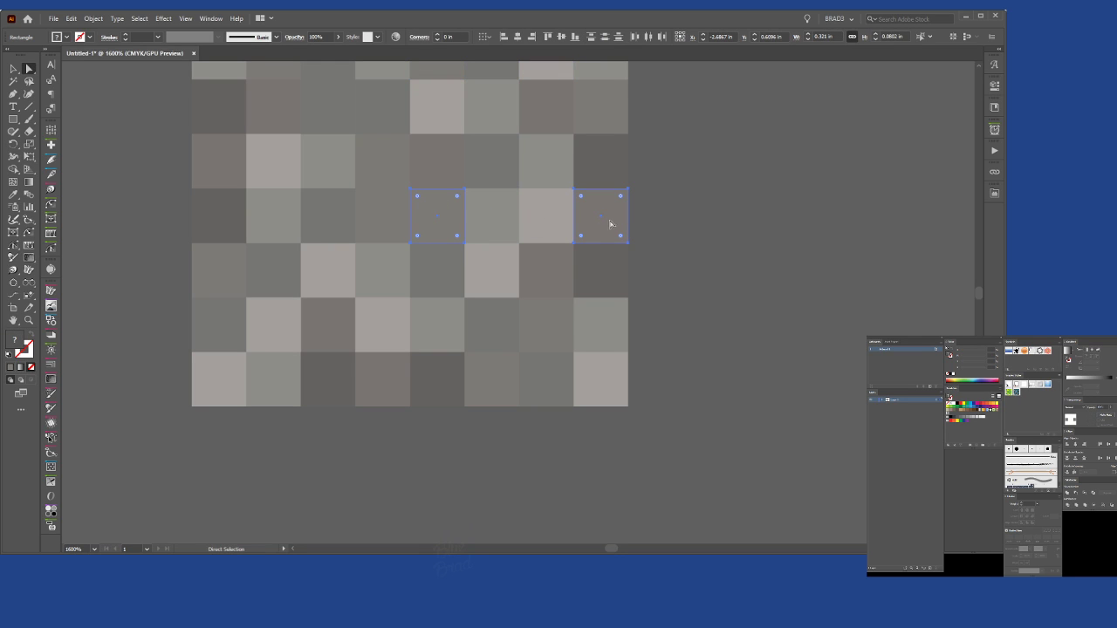
pyautogui.keyDown('ctrl'); pyautogui.keyDown('shift'); pyautogui.click(619, 217); pyautogui.keyUp('shift'); pyautogui.keyUp('ctrl')
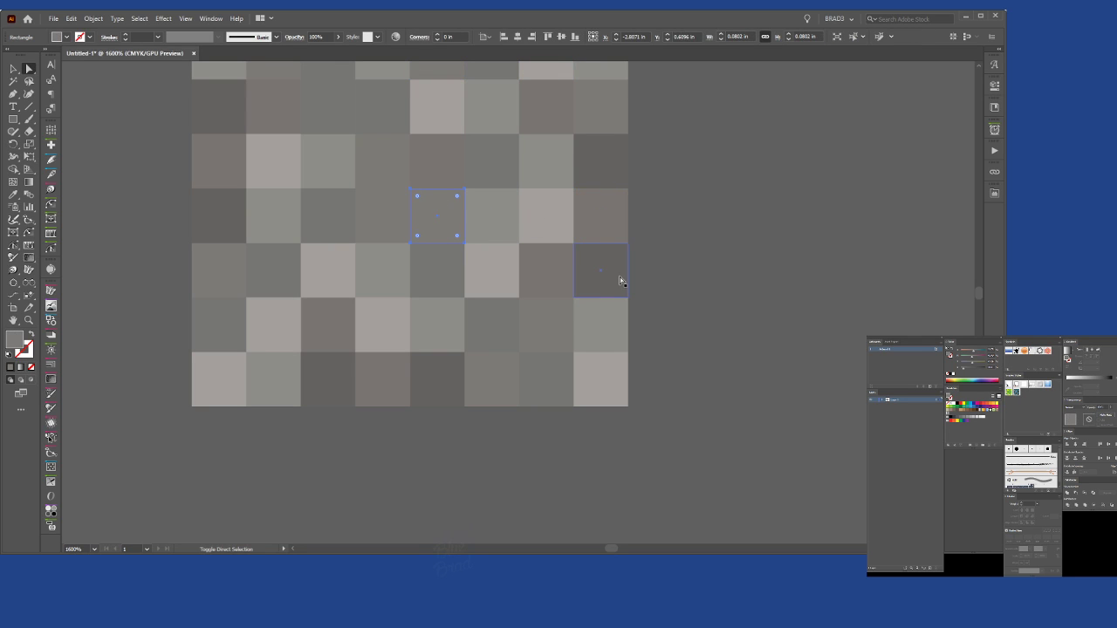
pyautogui.keyDown('ctrl'); pyautogui.keyDown('shift'); pyautogui.click(439, 375); pyautogui.keyUp('shift'); pyautogui.keyUp('ctrl')
pyautogui.press('r')
pyautogui.moveTo(665, 302); pyautogui.dragTo(187, 353)
pyautogui.press('v')
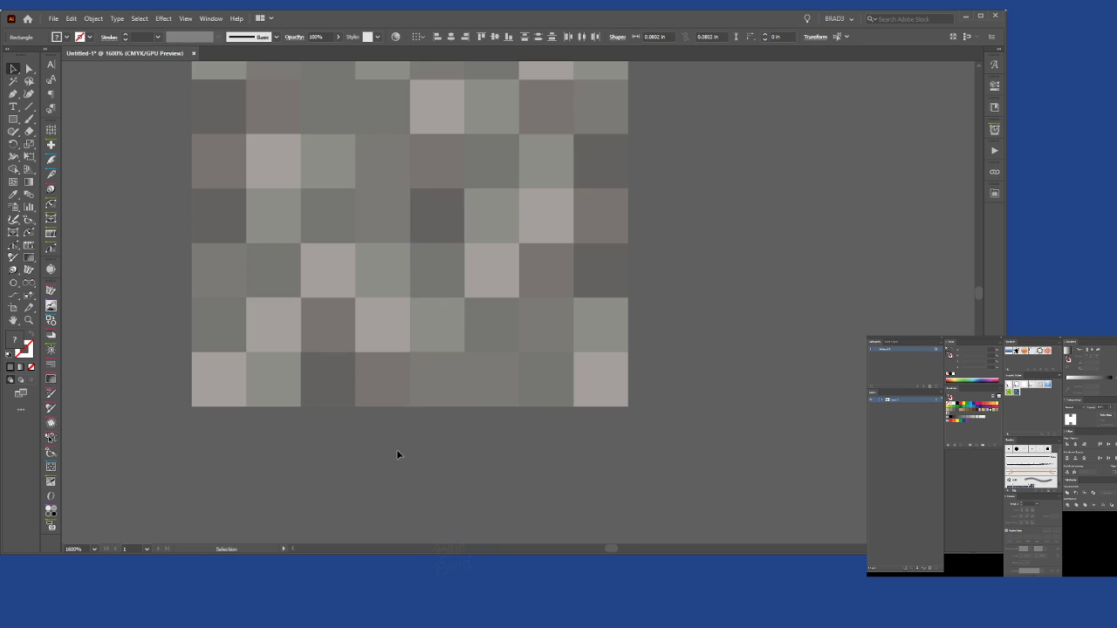
pyautogui.click(396, 453)
# Swap the third-row and fourth-row squares of the grid's third column by rotating the two together a half turn.
pyautogui.moveTo(379, 259); pyautogui.dragTo(464, 381)
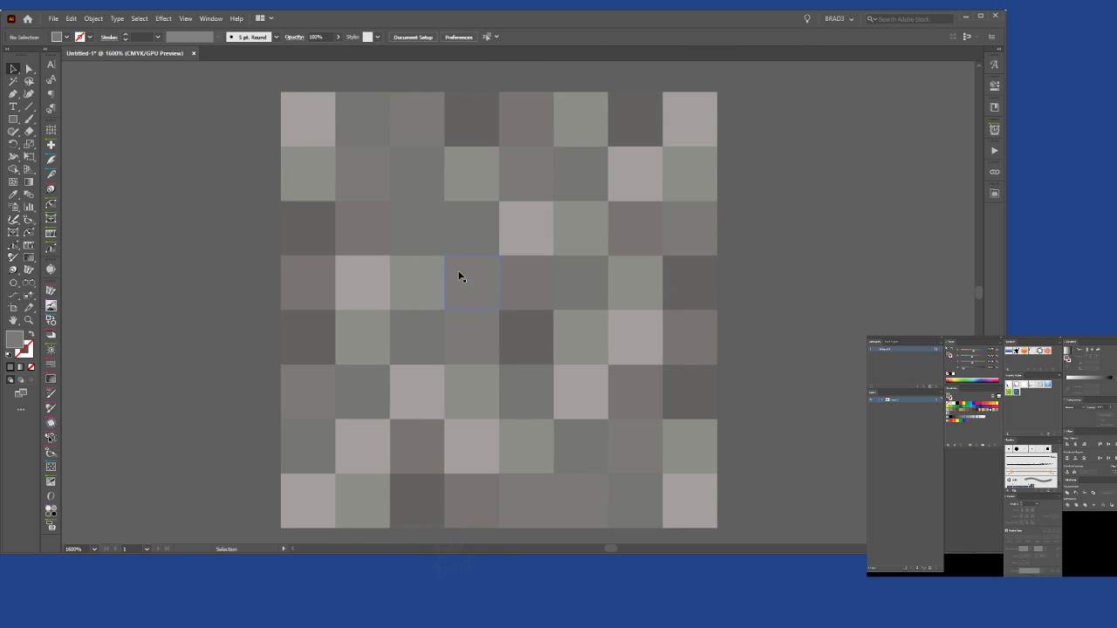
pyautogui.press('a')
pyautogui.click(433, 239)
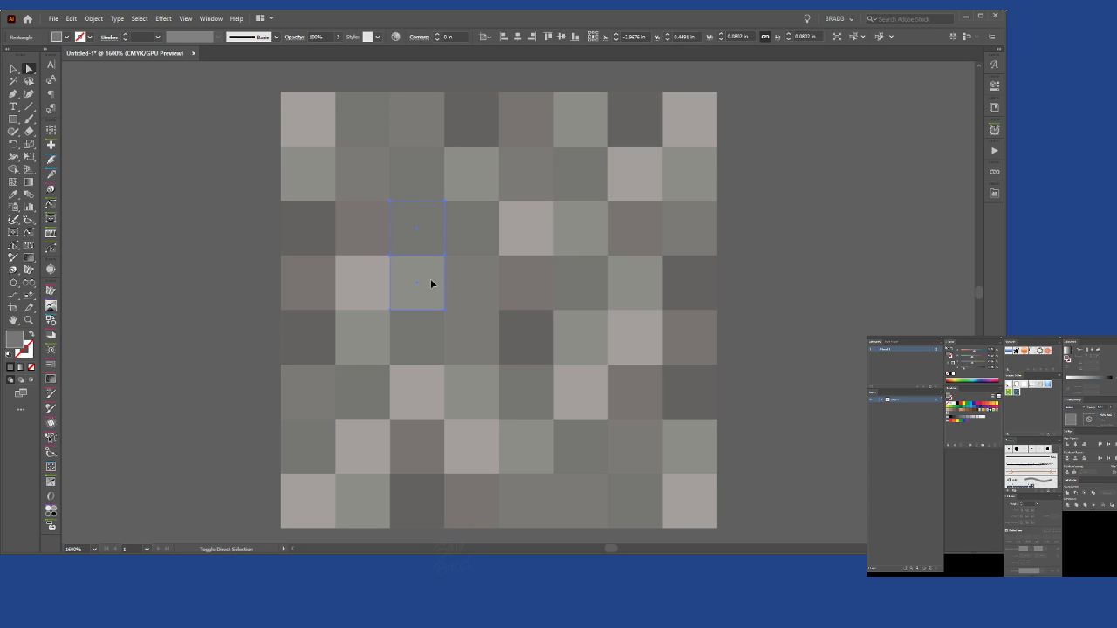
pyautogui.keyDown('shift'); pyautogui.click(434, 281); pyautogui.keyUp('shift')
pyautogui.press('r')
pyautogui.moveTo(513, 259); pyautogui.dragTo(209, 382)
pyautogui.press('v')
# Swap the third and last squares of the grid's fifth row by rotating the two together a half turn.
pyautogui.click(429, 331)
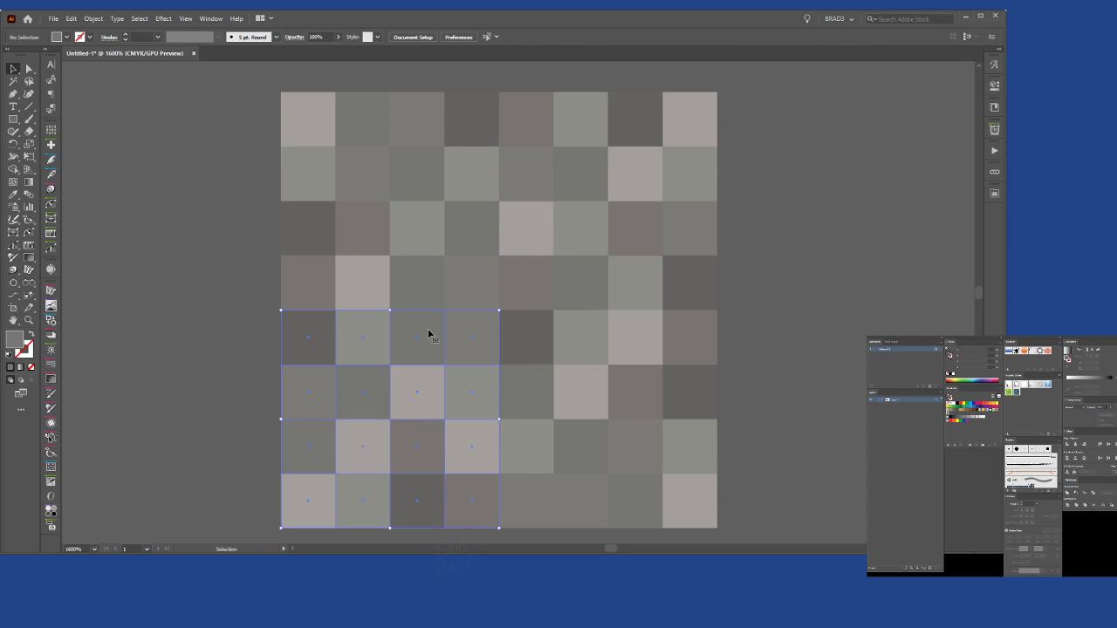
pyautogui.press('a')
pyautogui.click(428, 325)
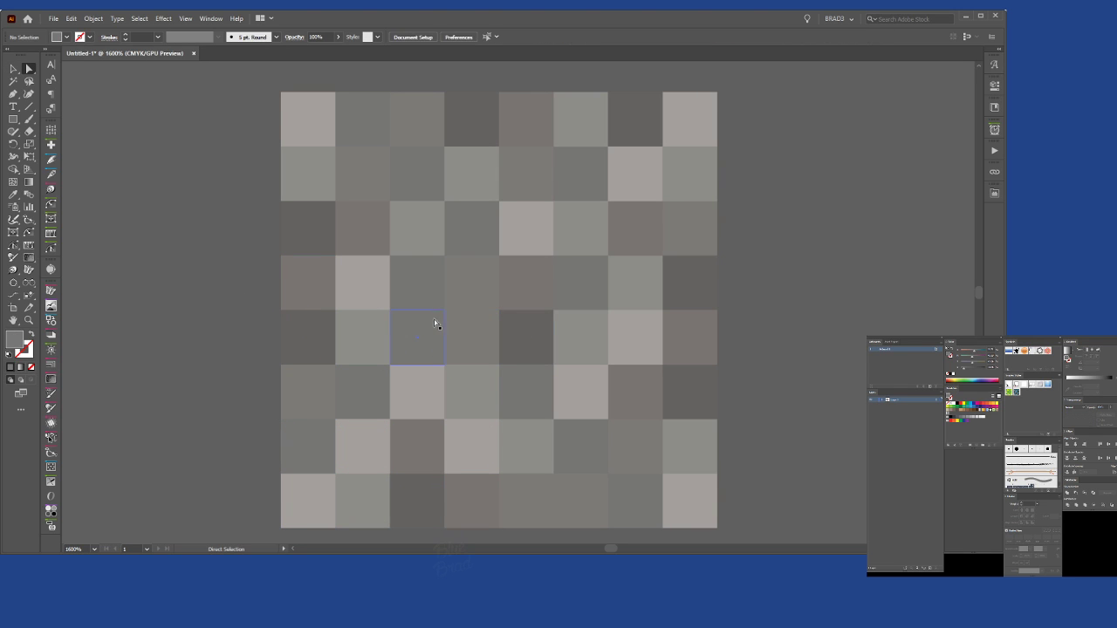
pyautogui.keyDown('shift'); pyautogui.click(649, 328); pyautogui.keyUp('shift')
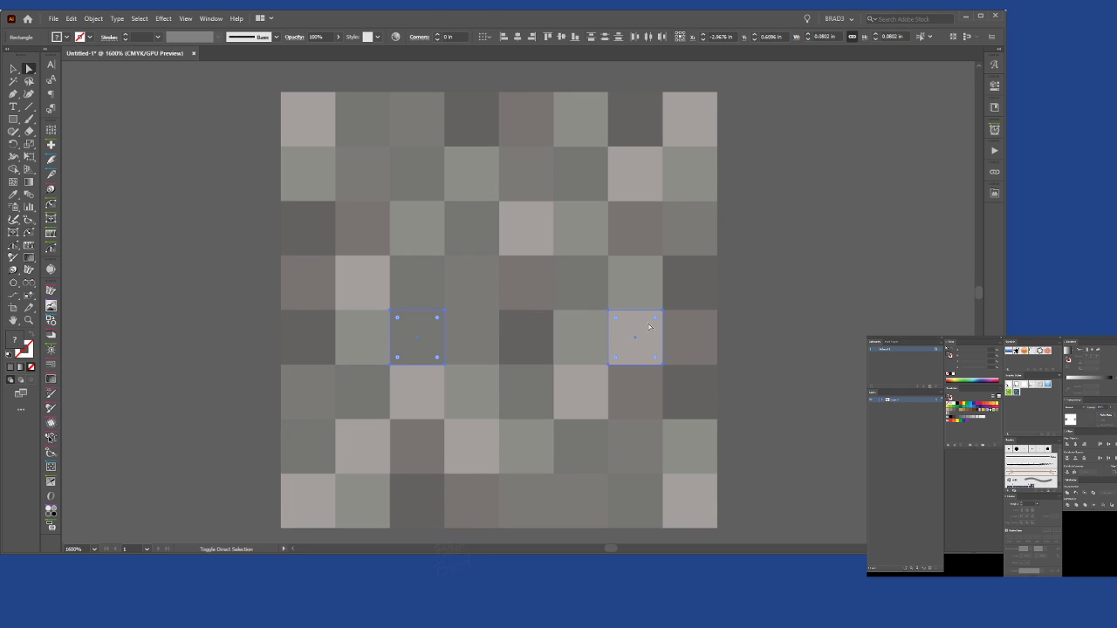
pyautogui.keyDown('shift'); pyautogui.click(675, 329); pyautogui.keyUp('shift')
pyautogui.keyDown('shift'); pyautogui.click(654, 331); pyautogui.keyUp('shift')
pyautogui.hscroll(3, 652, 376)
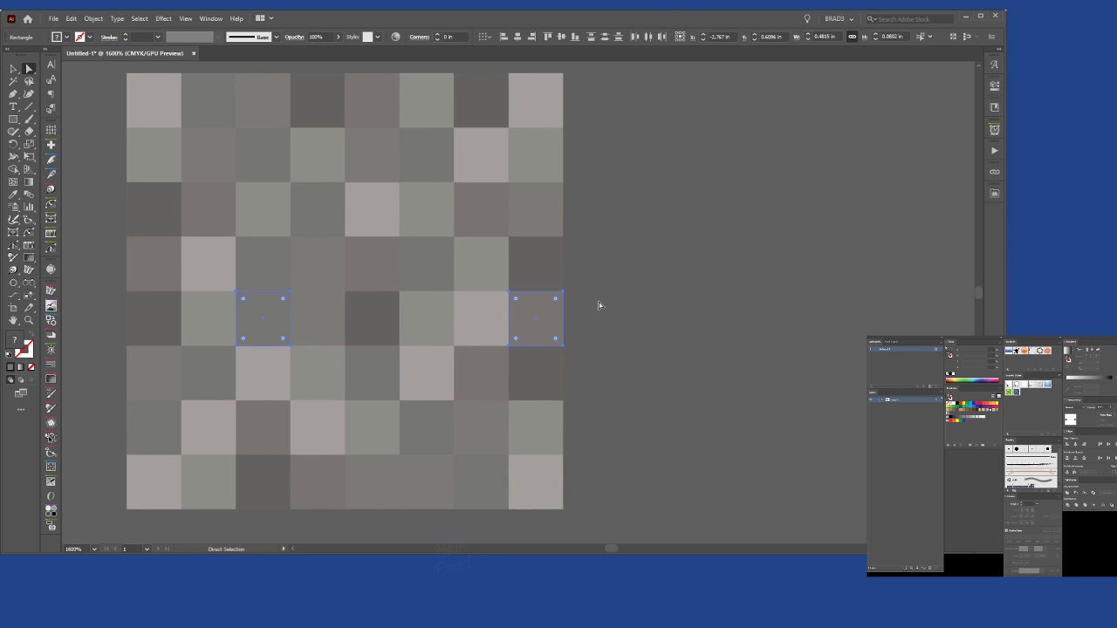
pyautogui.press('r')
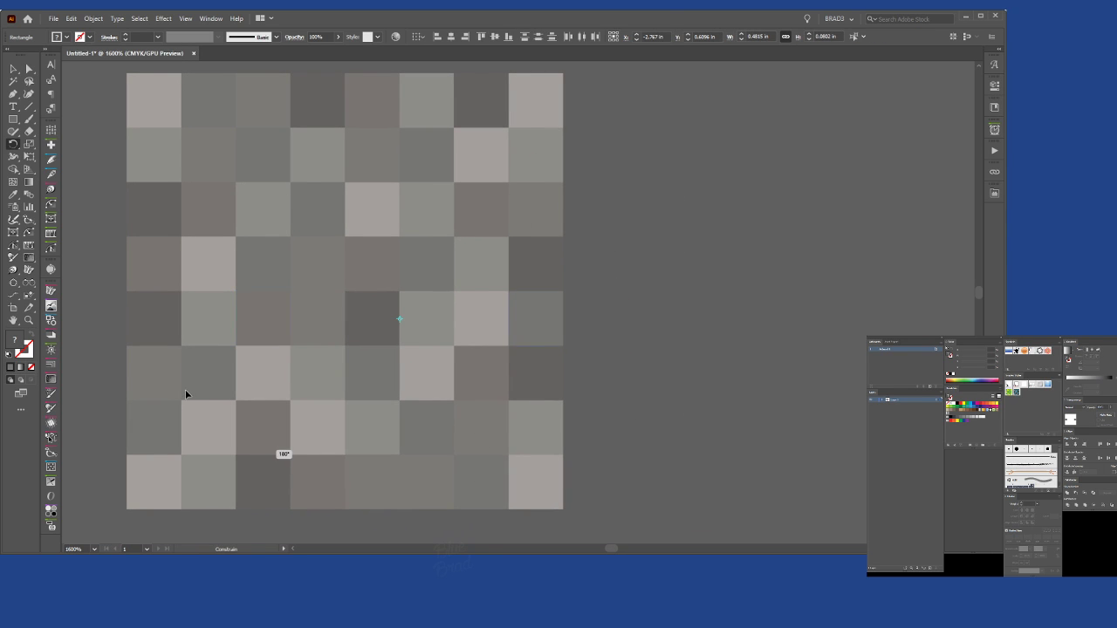
# Swap the fourth row's fourth square with the second row's seventh square by rotating the two together a half turn.
pyautogui.press('a')
pyautogui.click(328, 257)
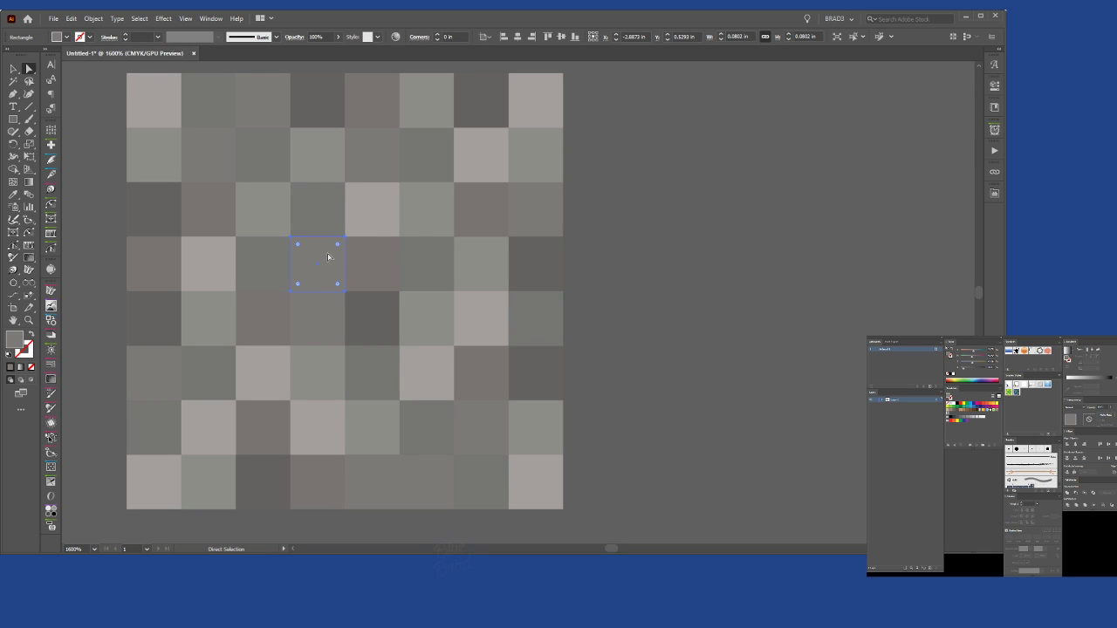
pyautogui.keyDown('shift'); pyautogui.click(504, 155); pyautogui.keyUp('shift')
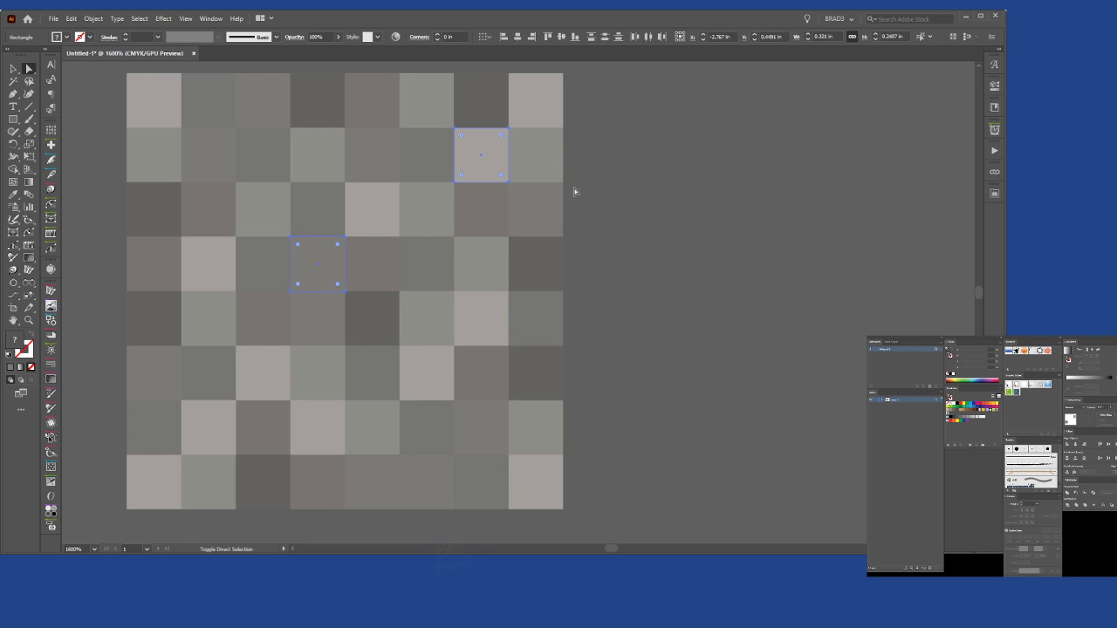
pyautogui.press('r')
pyautogui.moveTo(601, 149); pyautogui.dragTo(155, 351)
pyautogui.press('v')
pyautogui.click(613, 265)
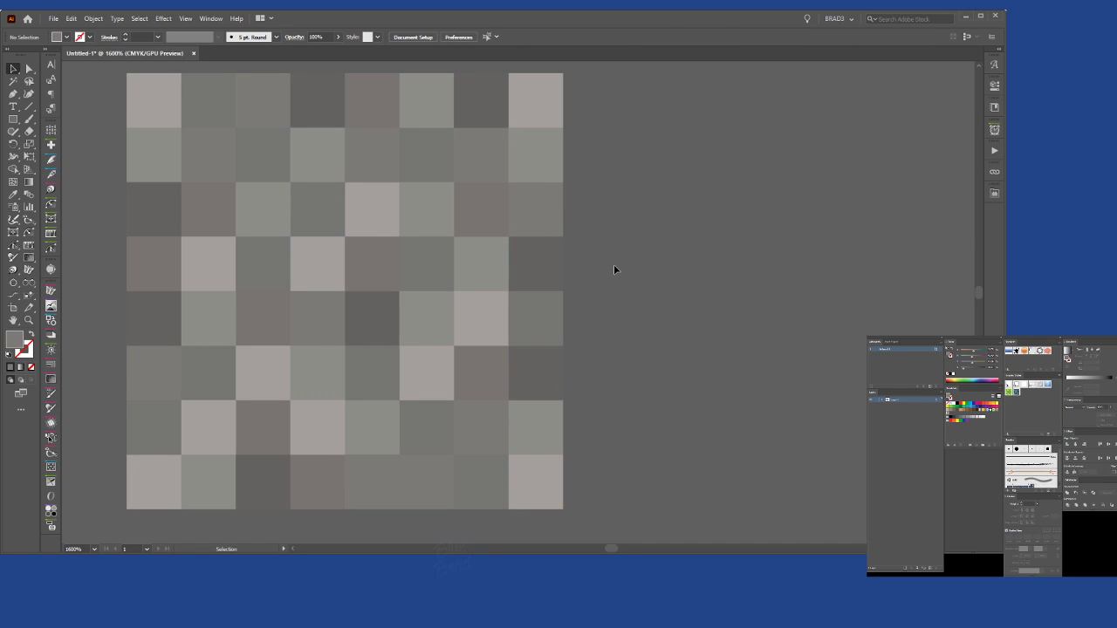
# Replace the lightning bolt's pattern swatch with the reshuffled eight-by-eight tile and inspect how the pattern repeats across the bolt.
pyautogui.moveTo(613, 264); pyautogui.dragTo(688, 252)
pyautogui.scroll(-5, 633, 267)
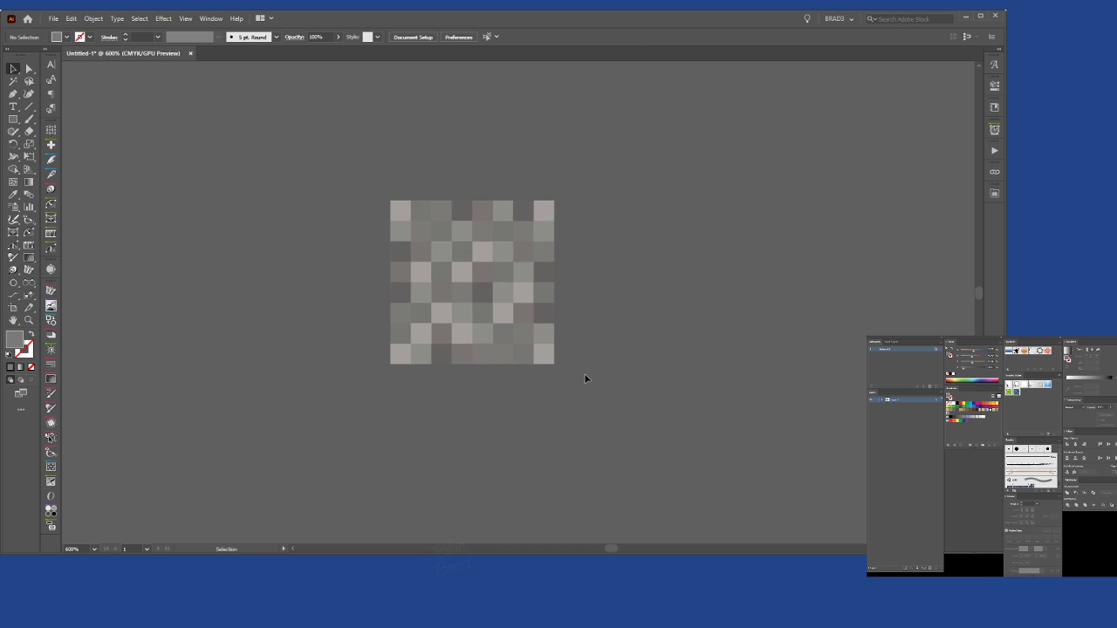
pyautogui.scroll(-4, 486, 322)
pyautogui.moveTo(476, 292); pyautogui.dragTo(261, 154)
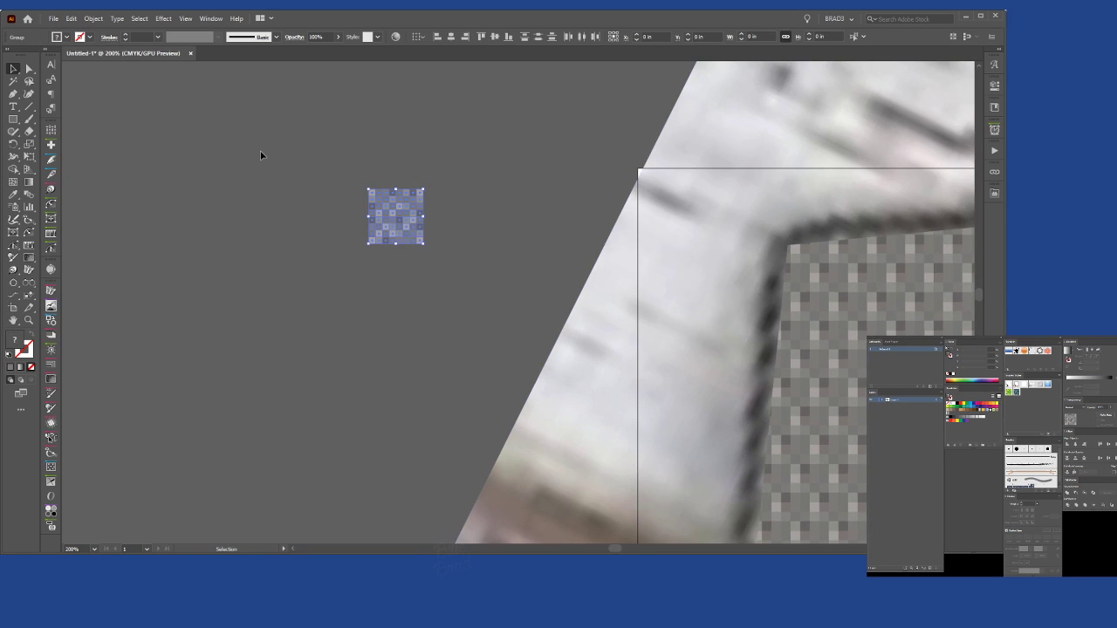
pyautogui.moveTo(395, 214); pyautogui.dragTo(788, 212)
pyautogui.scroll(-5, 491, 194)
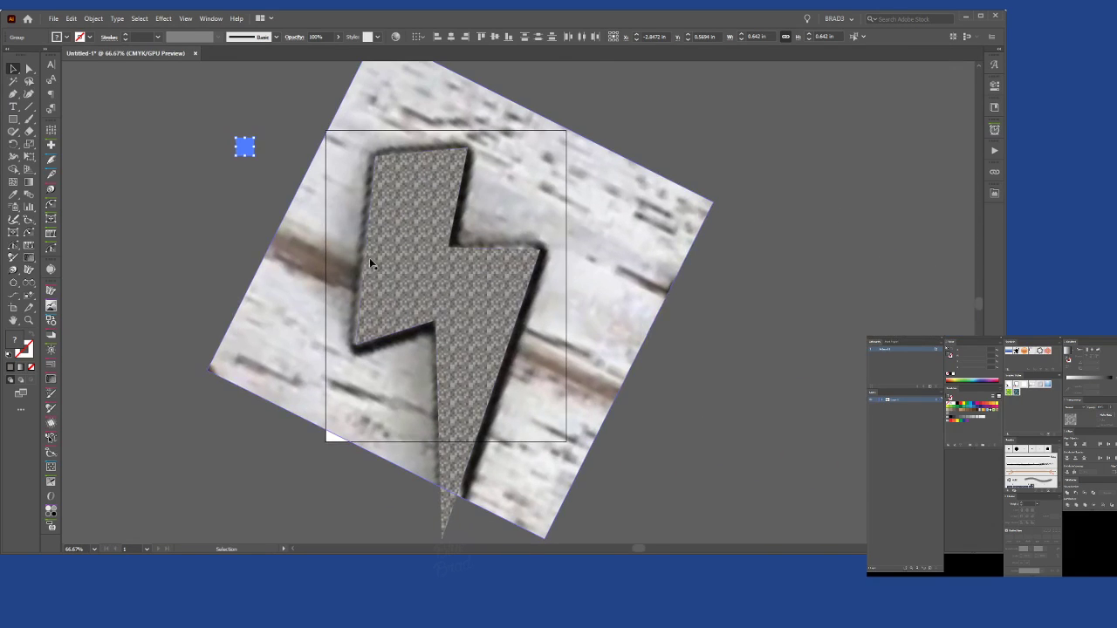
pyautogui.scroll(4, 369, 258)
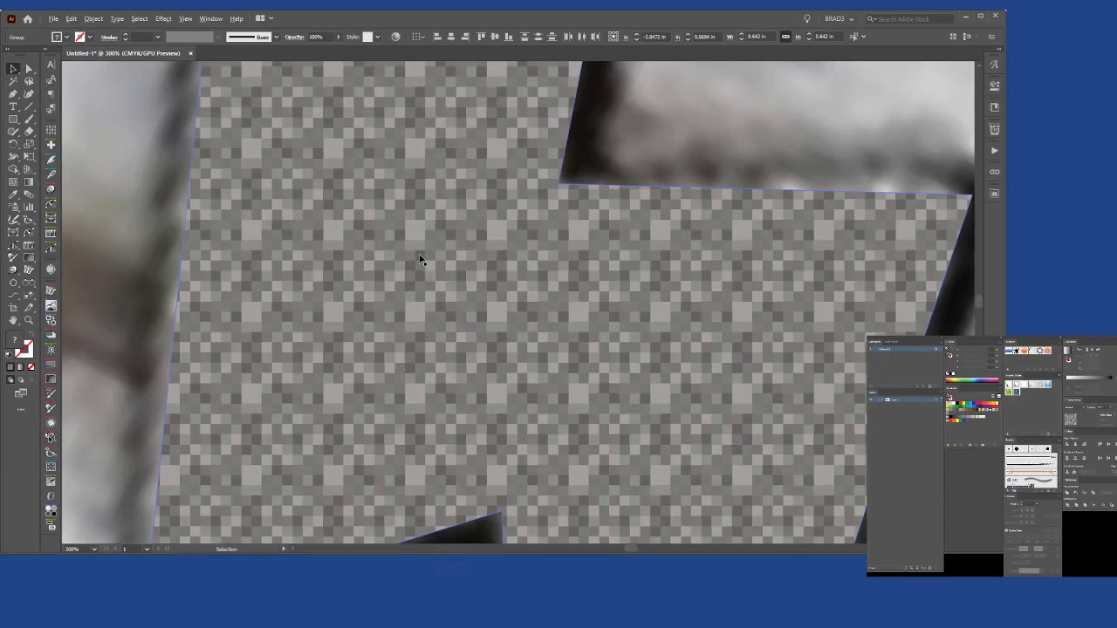
pyautogui.scroll(-3, 419, 259)
pyautogui.click(750, 485)
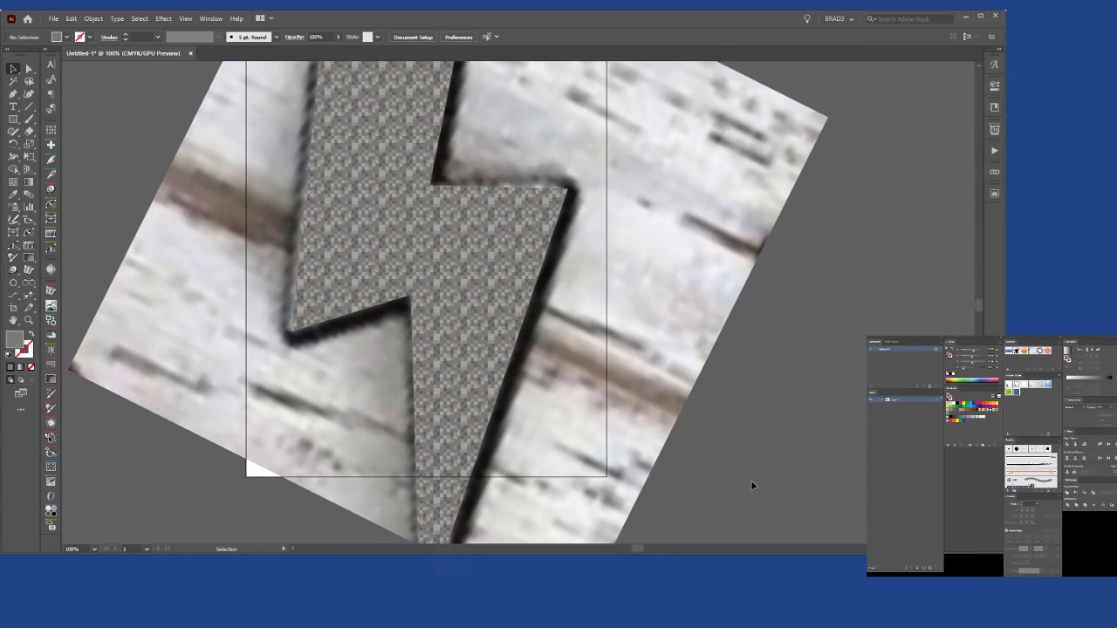
pyautogui.scroll(1, 750, 485)
pyautogui.click(498, 262)
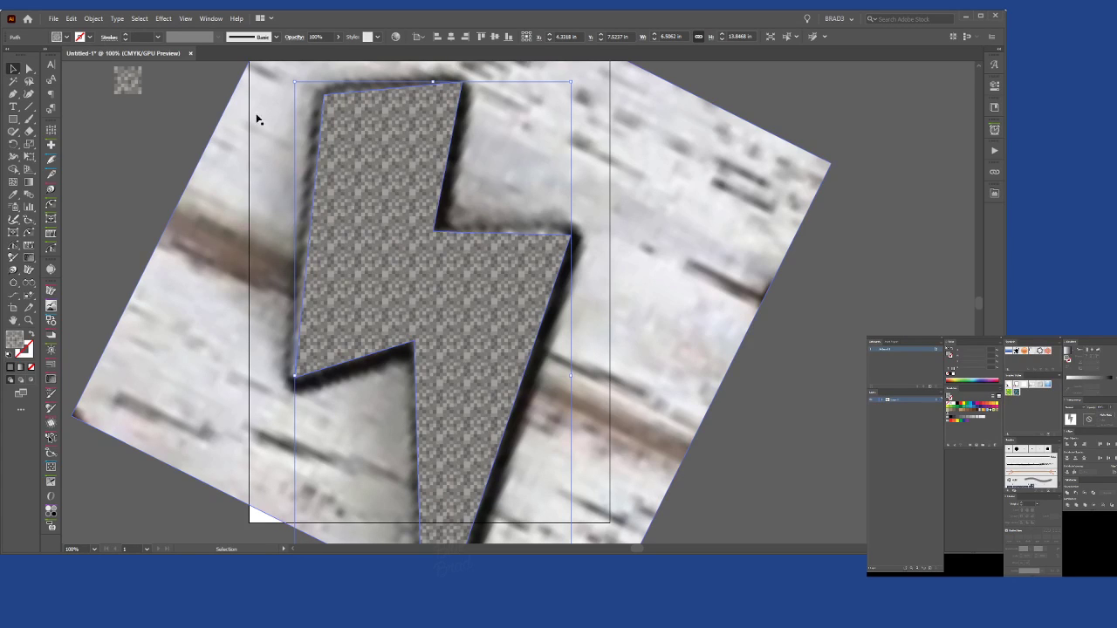
# Swap the first-row and third-row squares of the grid's last column by rotating the two together a half turn, and deselect them.
pyautogui.scroll(4, 116, 81)
pyautogui.moveTo(414, 198); pyautogui.dragTo(508, 342)
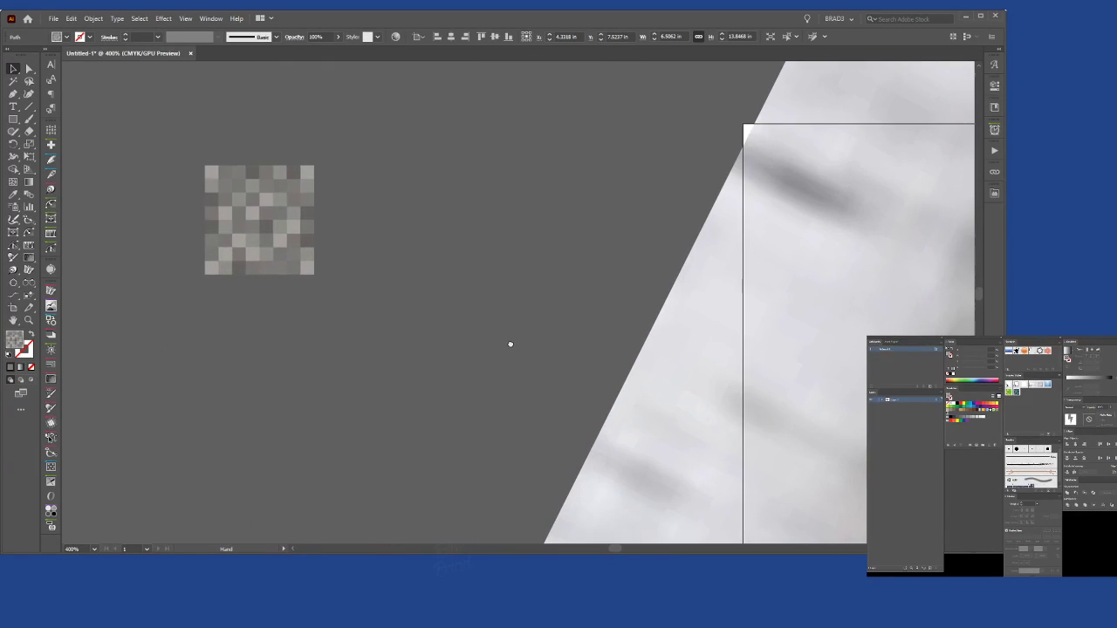
pyautogui.scroll(2, 273, 168)
pyautogui.moveTo(274, 168); pyautogui.dragTo(444, 160)
pyautogui.press('a')
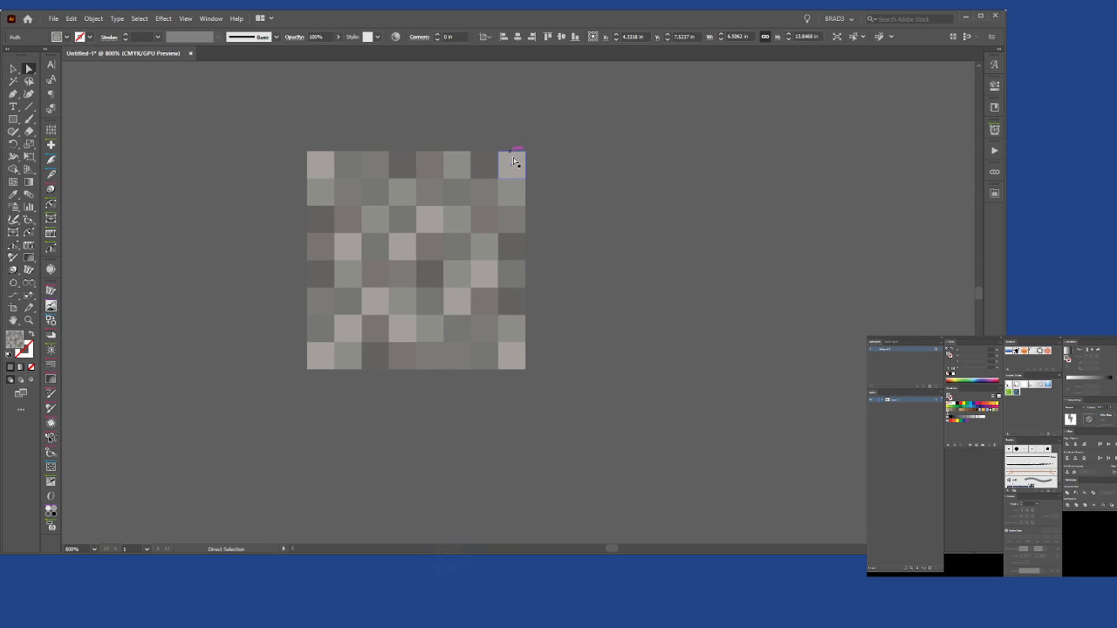
pyautogui.click(517, 168)
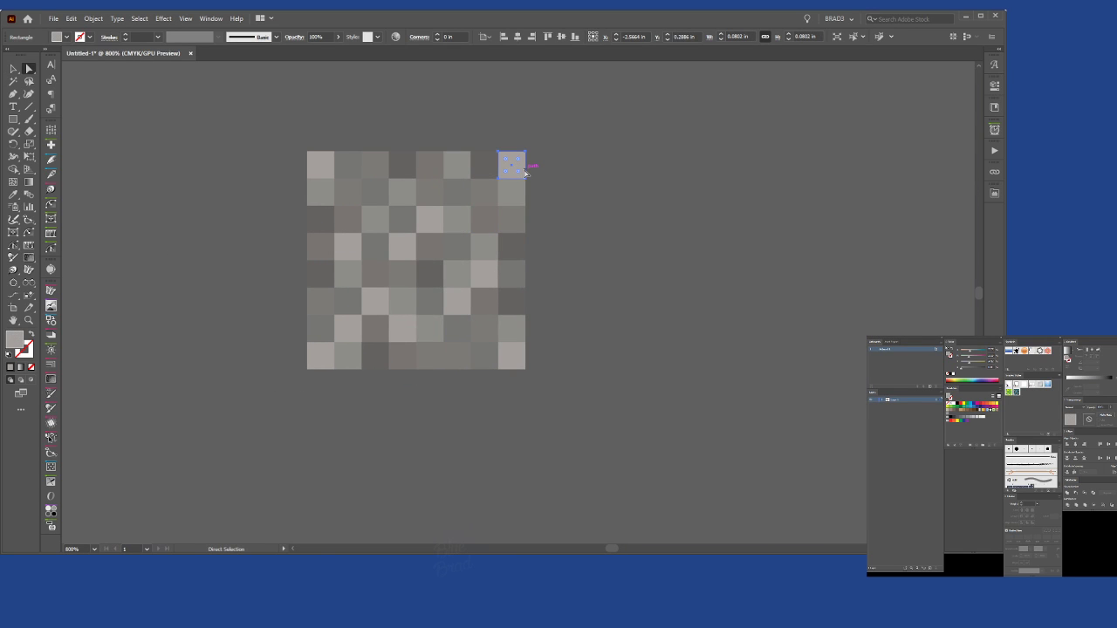
pyautogui.keyDown('shift'); pyautogui.click(520, 220); pyautogui.keyUp('shift')
pyautogui.press('r')
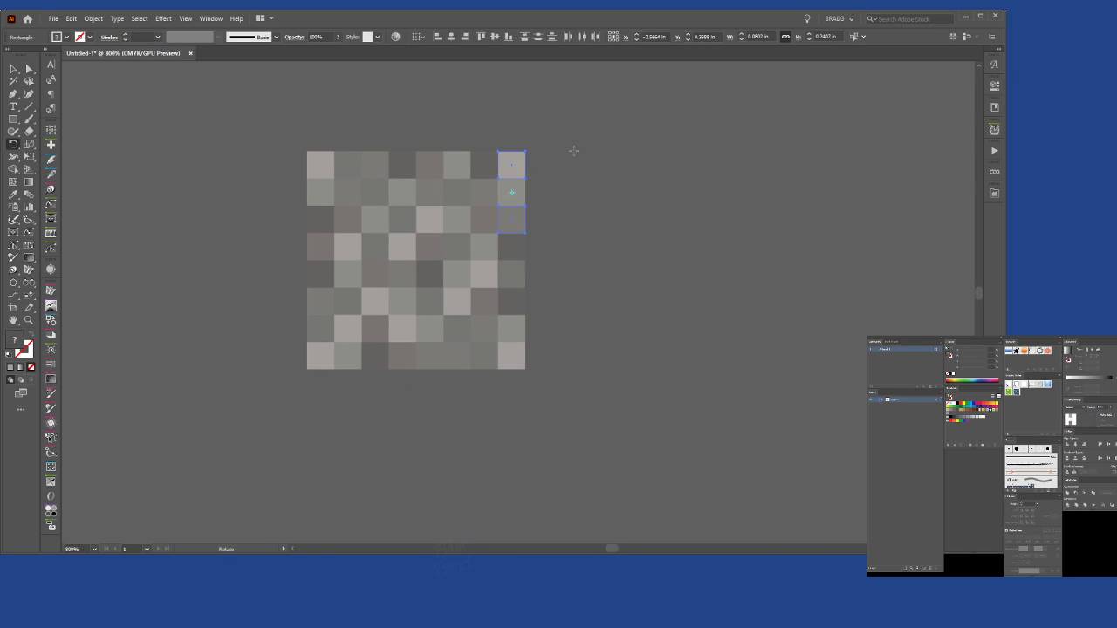
pyautogui.moveTo(576, 102); pyautogui.dragTo(406, 373)
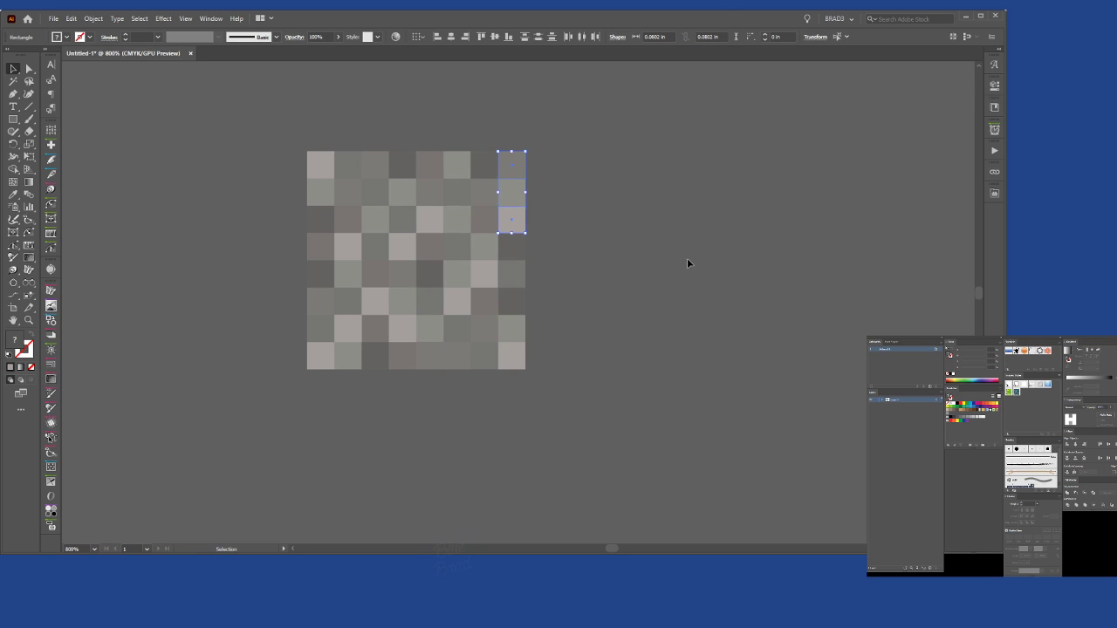
pyautogui.press('v')
pyautogui.click(598, 309)
# Swap the sixth and eighth squares of the grid's bottom row by rotating the two together a half turn, and deselect them.
pyautogui.press('a')
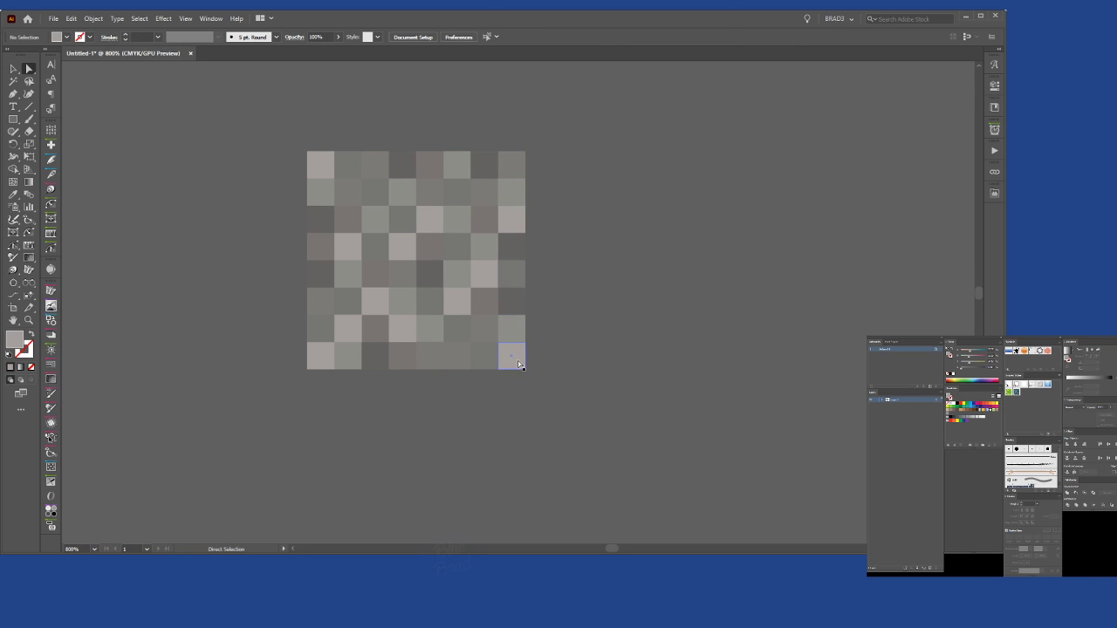
pyautogui.click(514, 362)
pyautogui.keyDown('shift'); pyautogui.click(458, 356); pyautogui.keyUp('shift')
pyautogui.press('r')
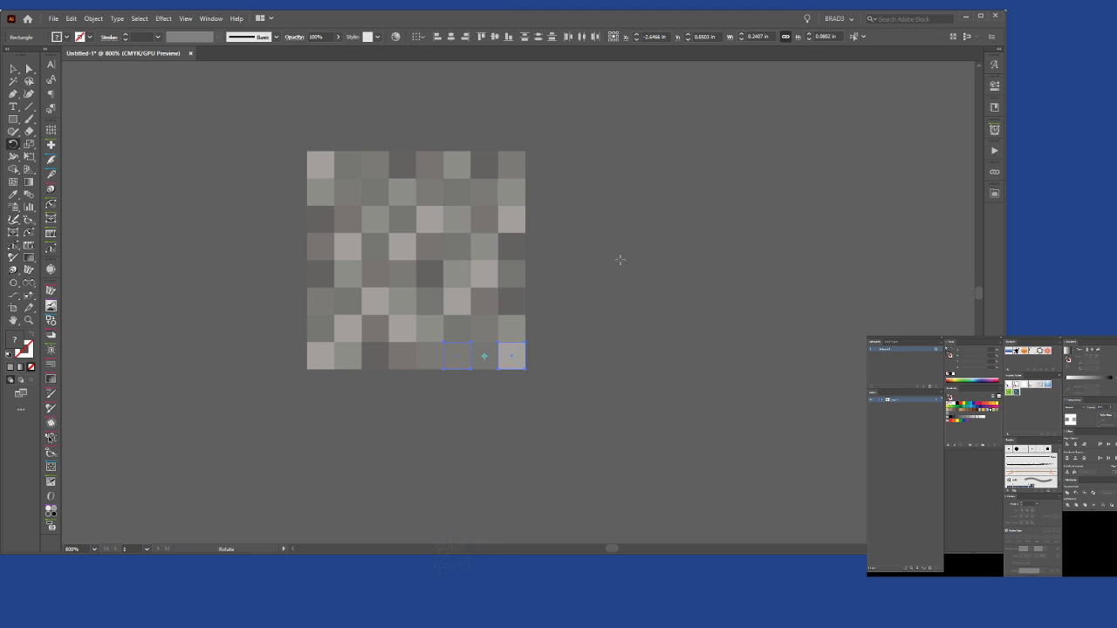
pyautogui.moveTo(618, 256); pyautogui.dragTo(444, 424)
pyautogui.press('v')
pyautogui.click(496, 437)
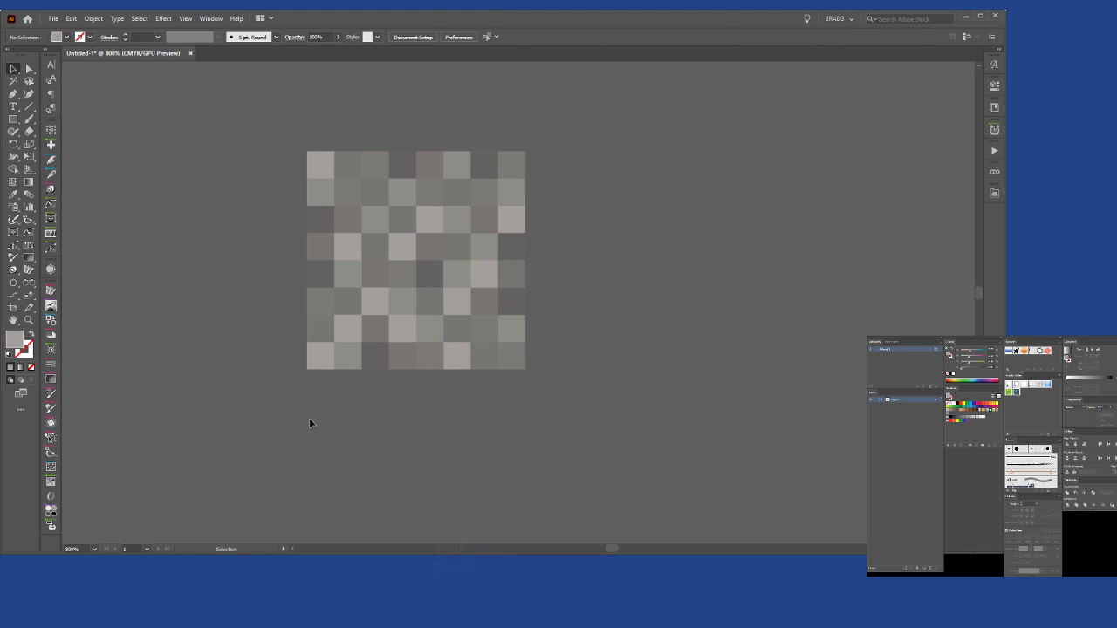
# Swap the first and fourth squares of the grid's bottom row by rotating the two together a half turn.
pyautogui.press('a')
pyautogui.click(319, 351)
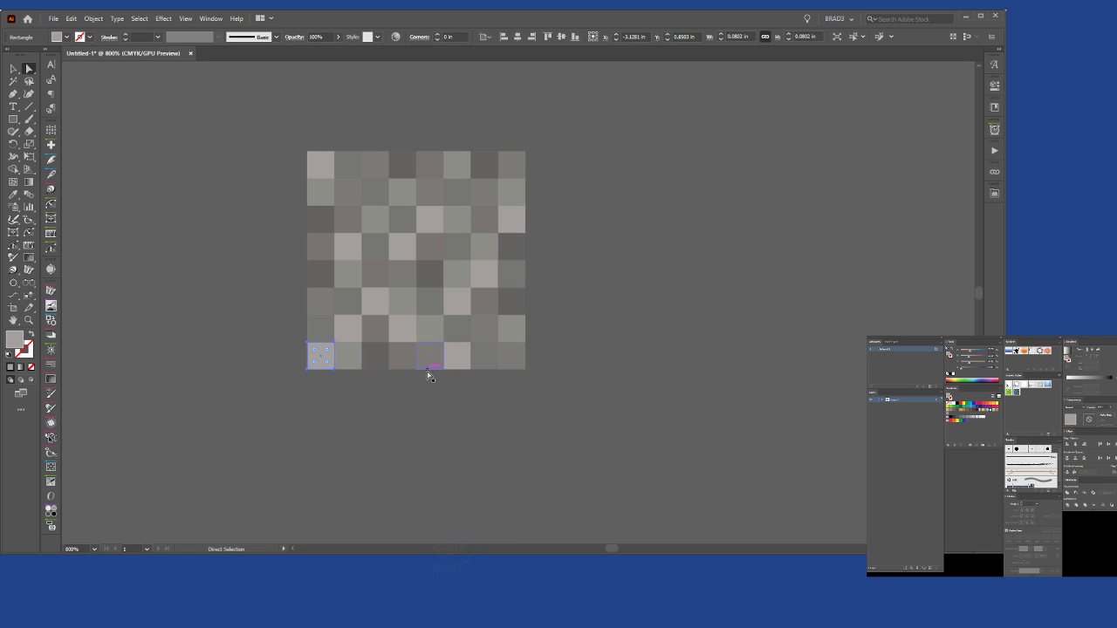
pyautogui.keyDown('shift'); pyautogui.click(409, 358); pyautogui.keyUp('shift')
pyautogui.press('r')
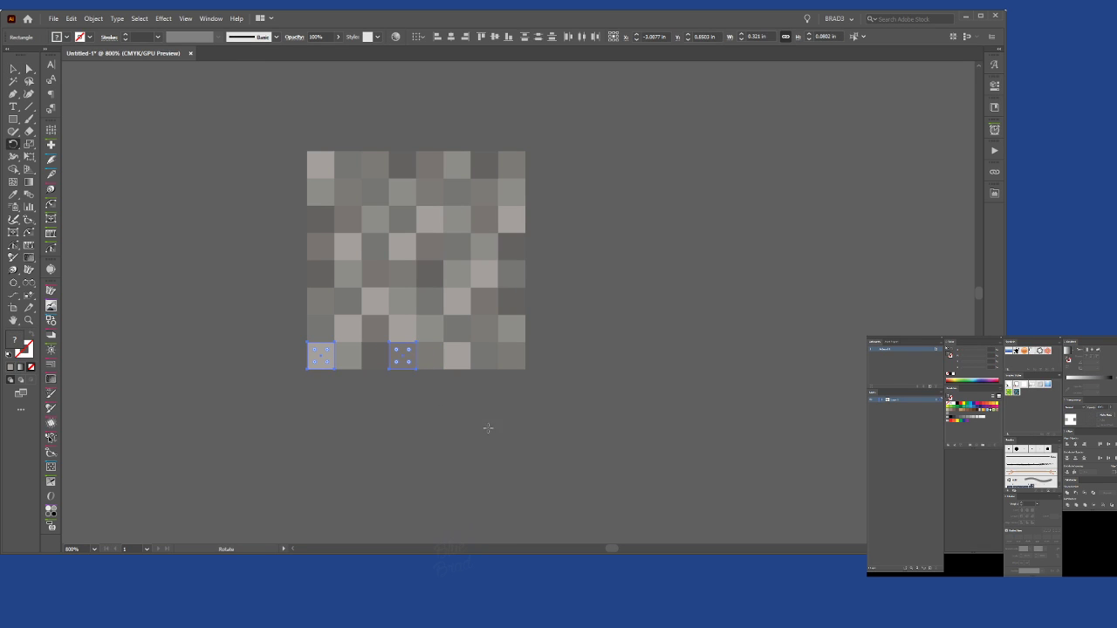
pyautogui.moveTo(486, 426); pyautogui.dragTo(133, 339)
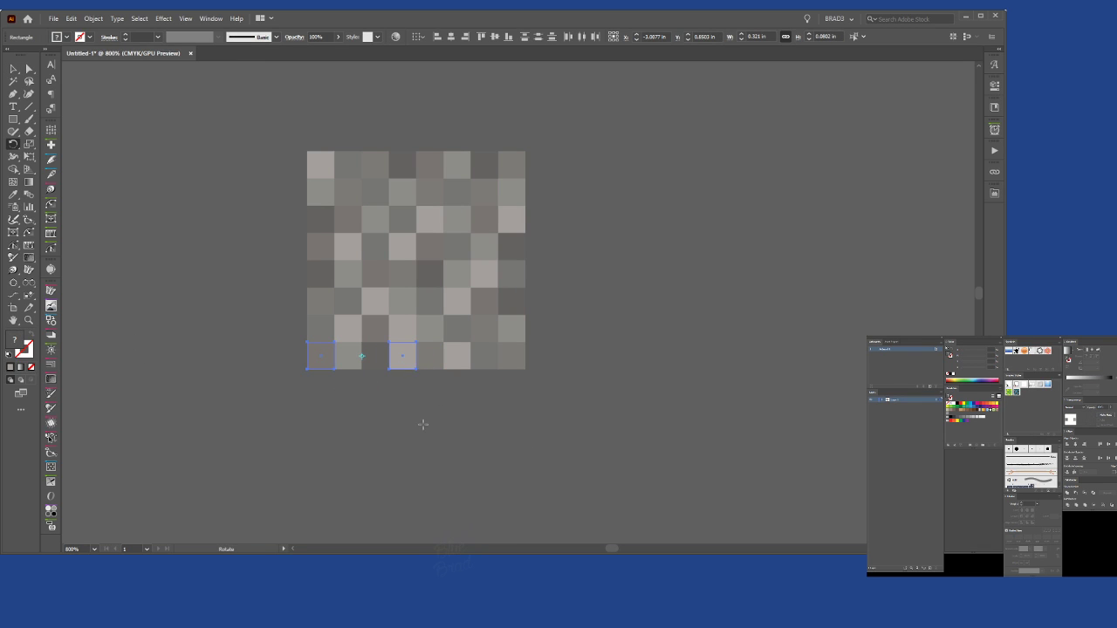
# Swap the seventh row's fourth square with the sixth row's fifth square by rotating the two together a half turn.
pyautogui.press('a')
pyautogui.click(407, 327)
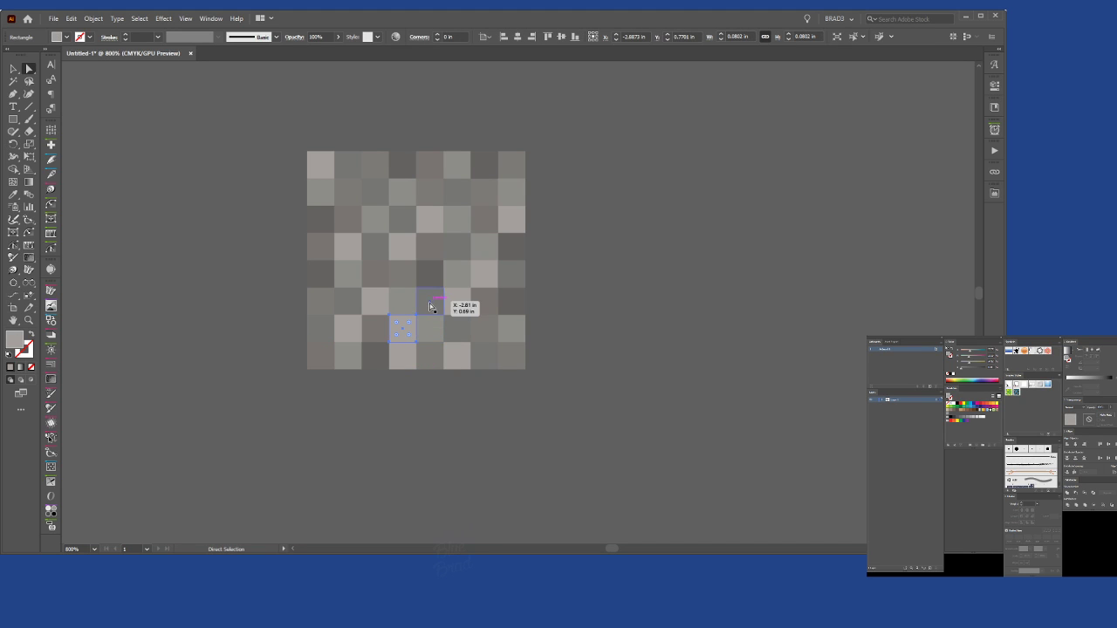
pyautogui.keyDown('shift'); pyautogui.click(430, 302); pyautogui.keyUp('shift')
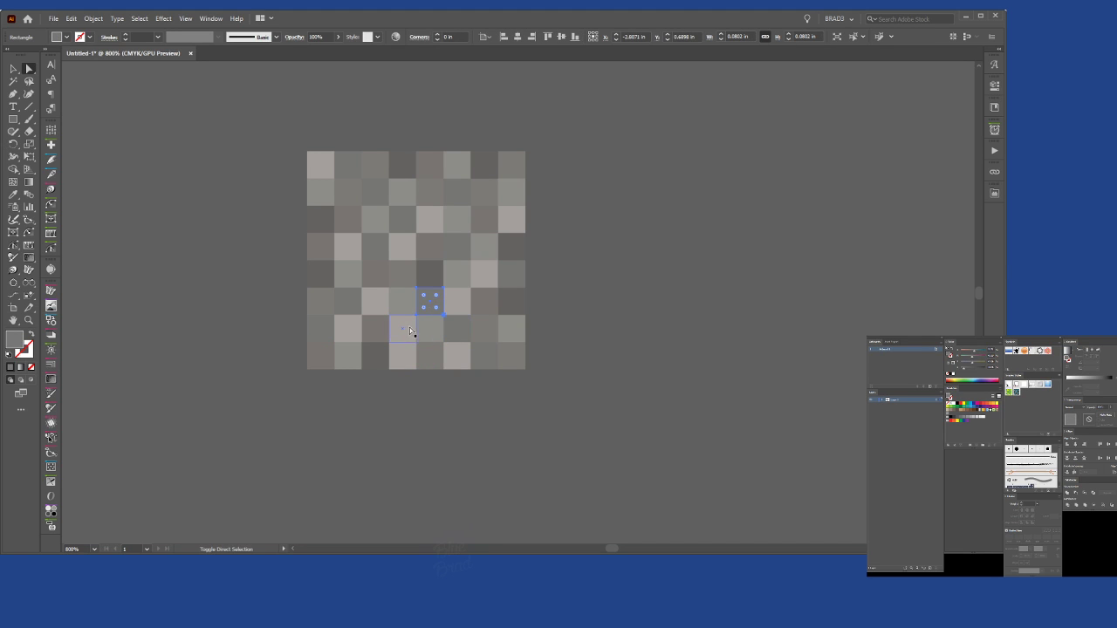
pyautogui.press('r')
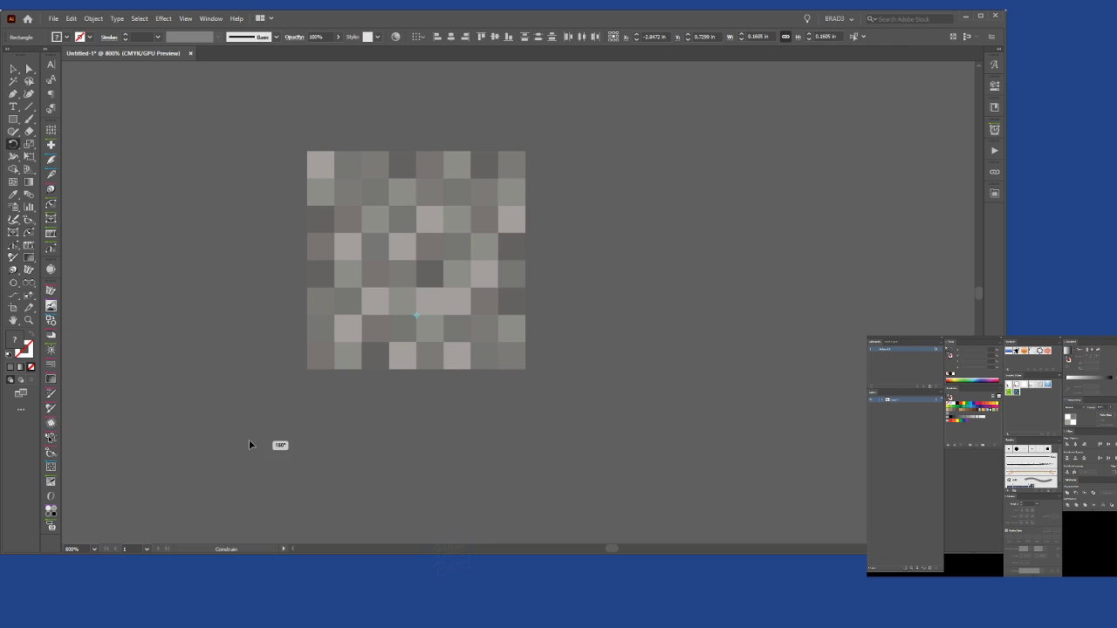
# Swap the sixth row's sixth square with the seventh row's seventh square by rotating the two together a half turn.
pyautogui.press('a')
pyautogui.click(463, 304)
pyautogui.keyDown('shift'); pyautogui.click(486, 332); pyautogui.keyUp('shift')
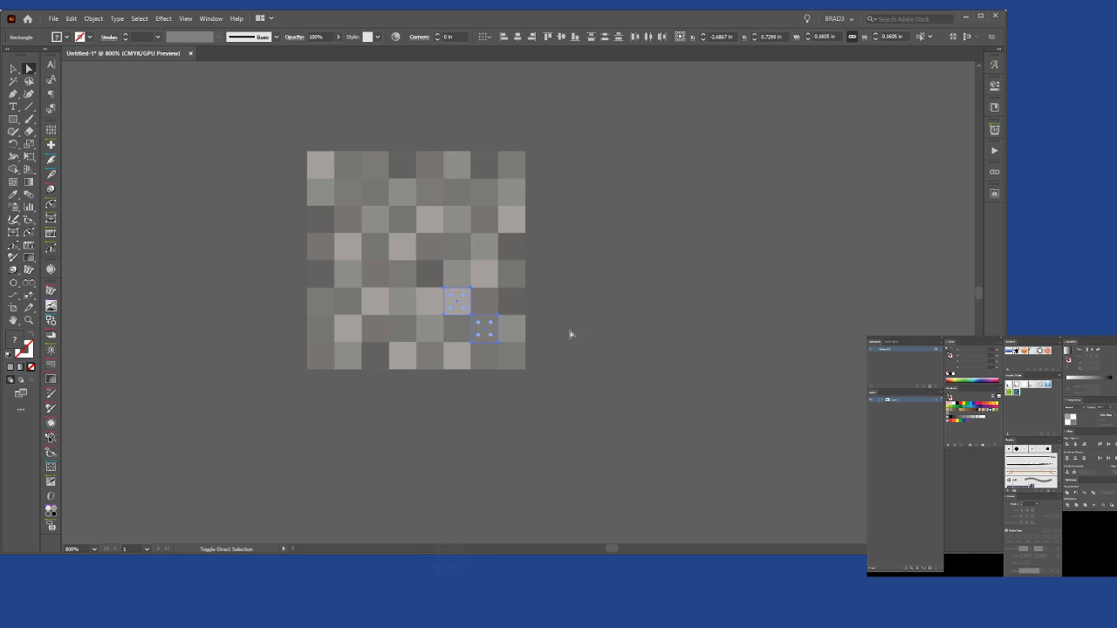
pyautogui.press('r')
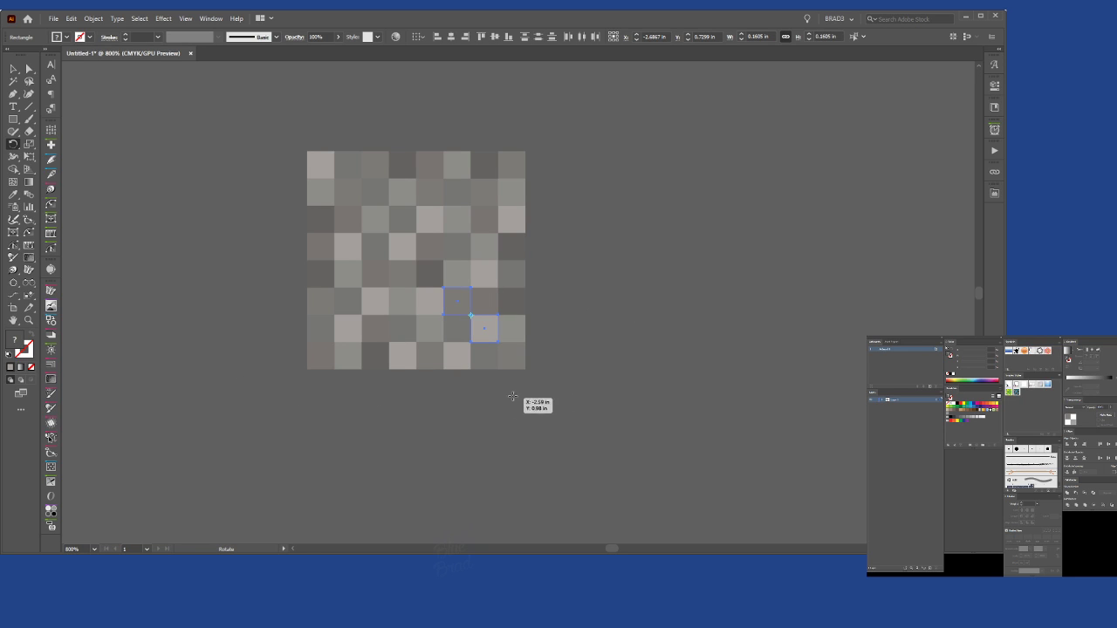
# Swap the sixth and eighth squares of the sixth row by rotating the two together a half turn, and deselect them.
pyautogui.press('a')
pyautogui.click(460, 298)
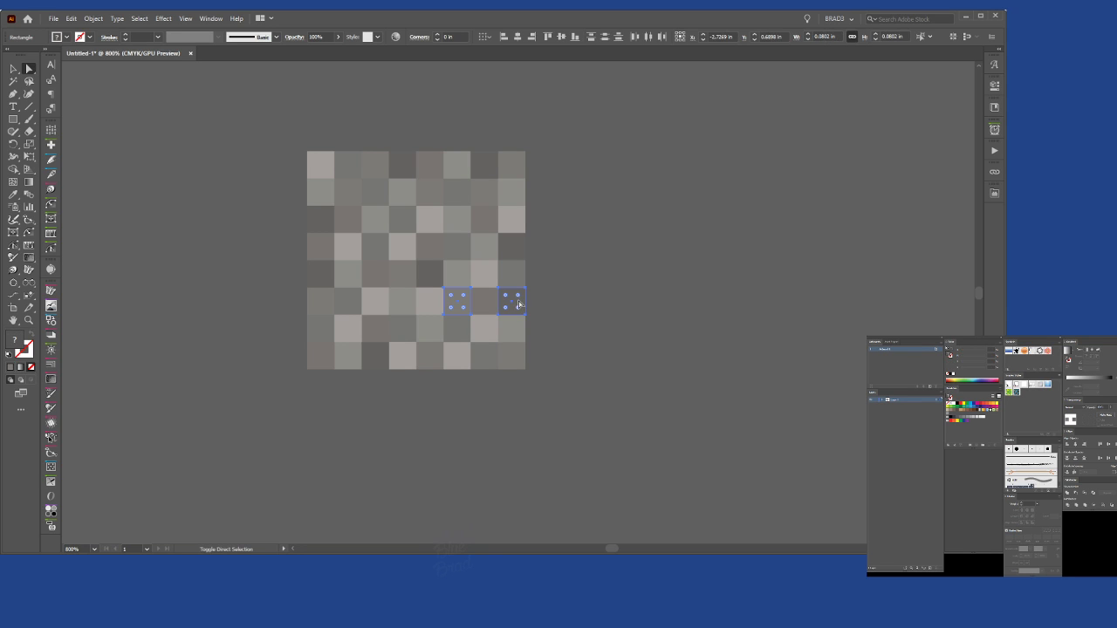
pyautogui.press('r')
pyautogui.moveTo(586, 278); pyautogui.dragTo(466, 409)
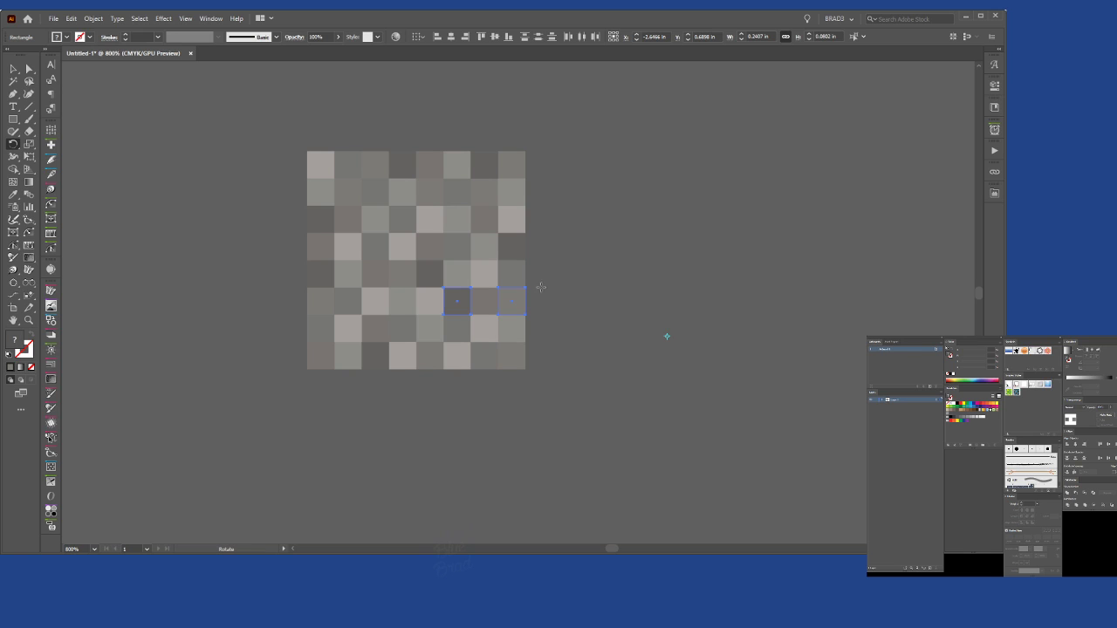
pyautogui.press('a')
pyautogui.click(608, 278)
pyautogui.press('v')
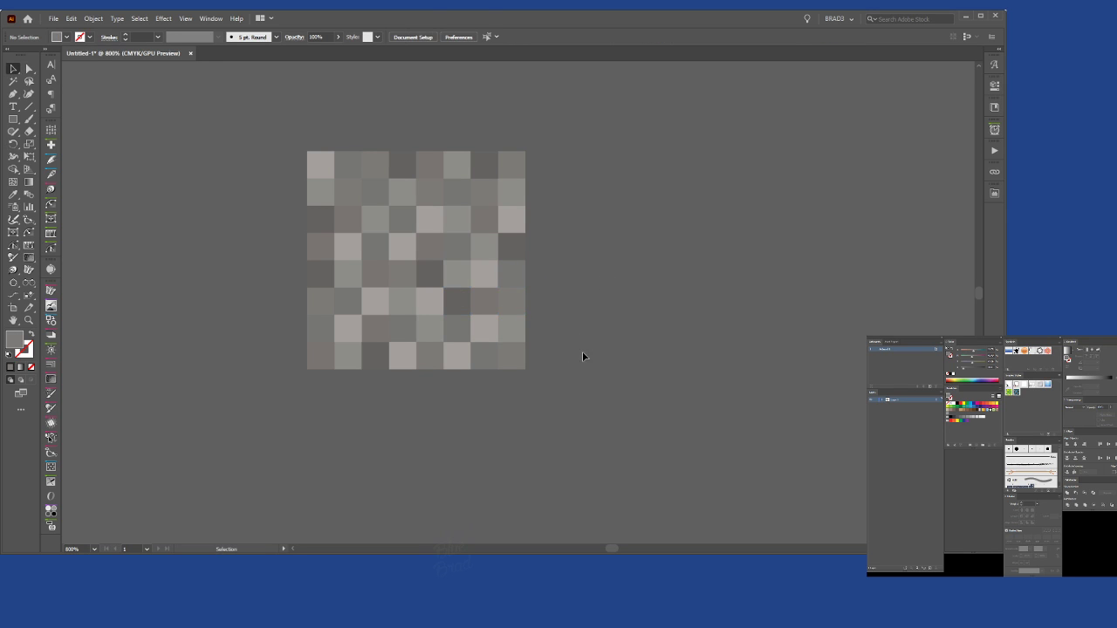
# Update the lightning bolt's pattern swatch with the reshuffled tile and check the repeat across the whole bolt.
pyautogui.scroll(-4, 582, 351)
pyautogui.moveTo(540, 319); pyautogui.dragTo(964, 245)
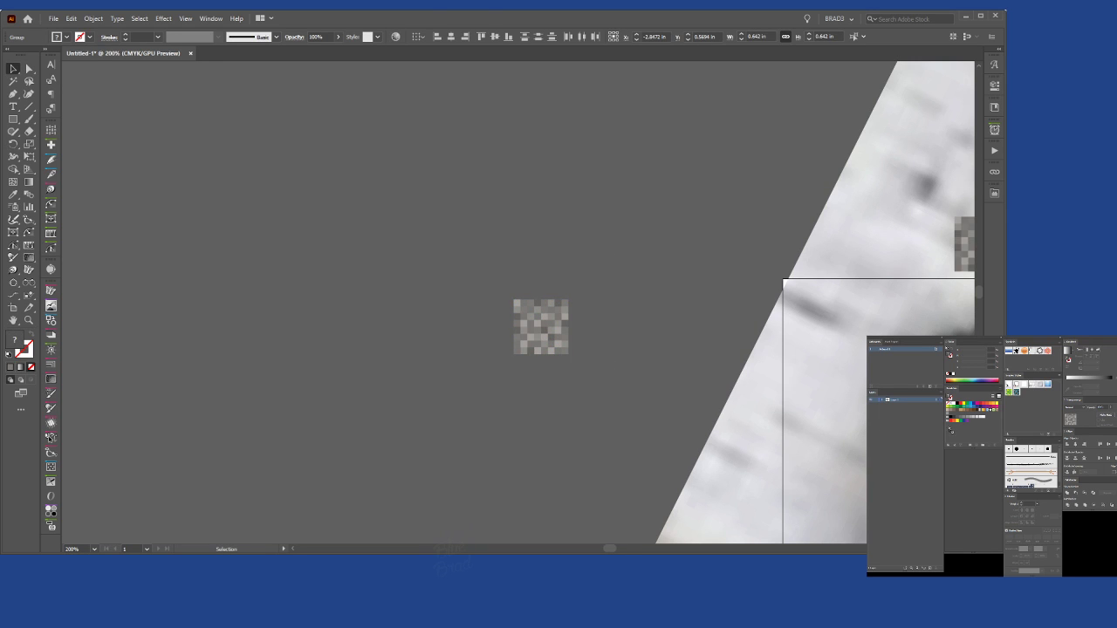
pyautogui.click(538, 247)
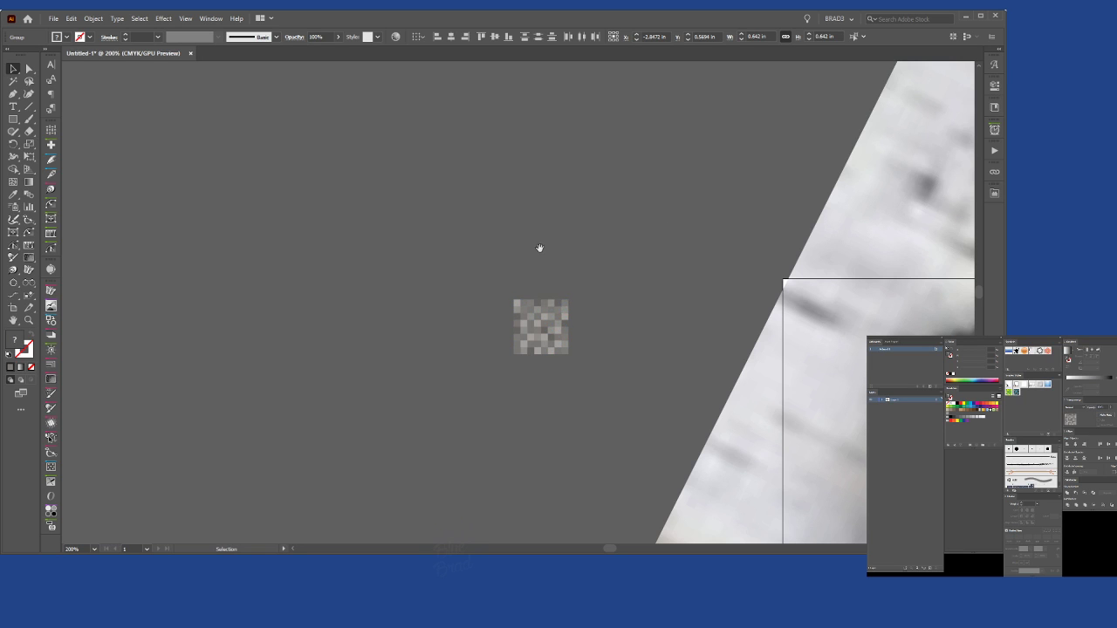
pyautogui.scroll(6, 539, 247)
pyautogui.scroll(-4, 552, 288)
pyautogui.scroll(1, 674, 421)
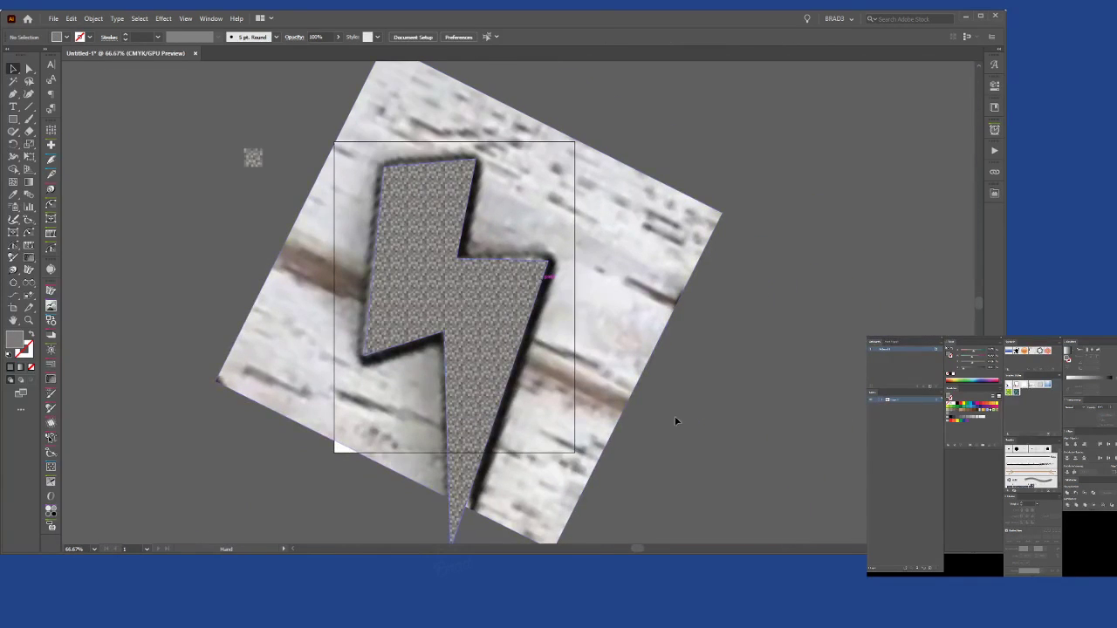
pyautogui.scroll(3, 510, 319)
pyautogui.scroll(-3, 504, 313)
pyautogui.click(504, 312)
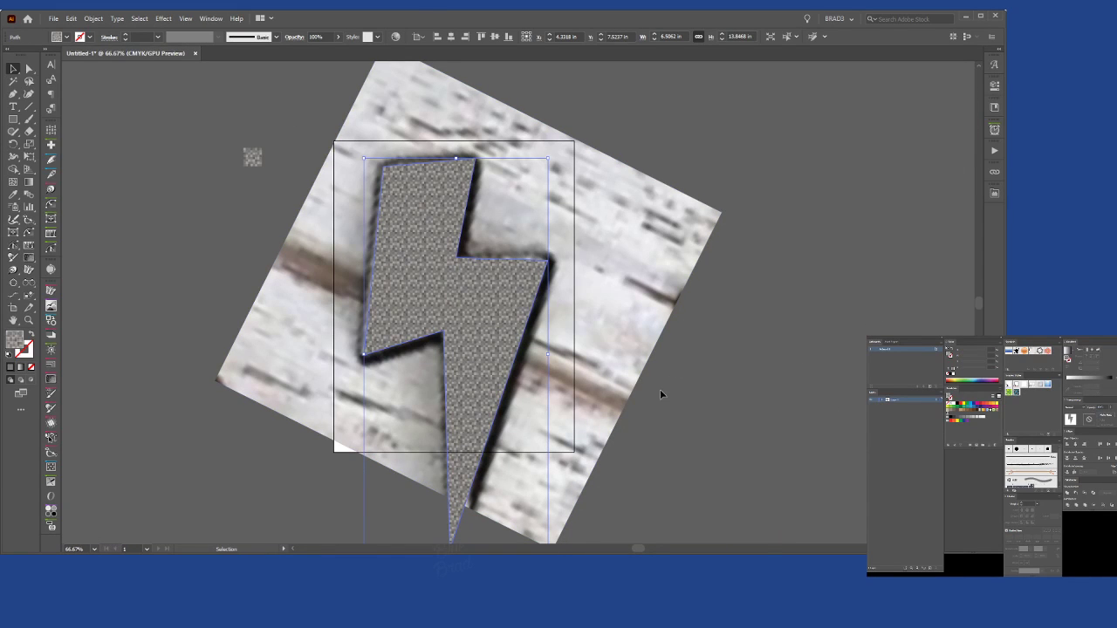
pyautogui.moveTo(618, 428); pyautogui.dragTo(605, 399)
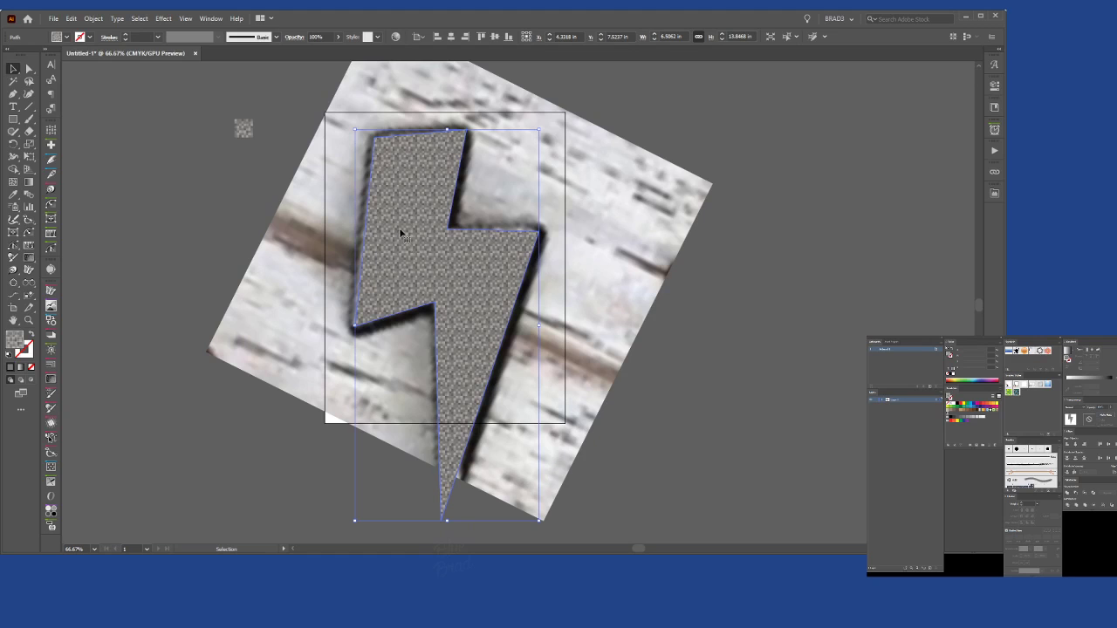
pyautogui.click(688, 354)
# Nudge the bolt's right inner notch and right outer tip anchor points to match the photo's bolt edge.
pyautogui.press('a')
pyautogui.scroll(3, 469, 219)
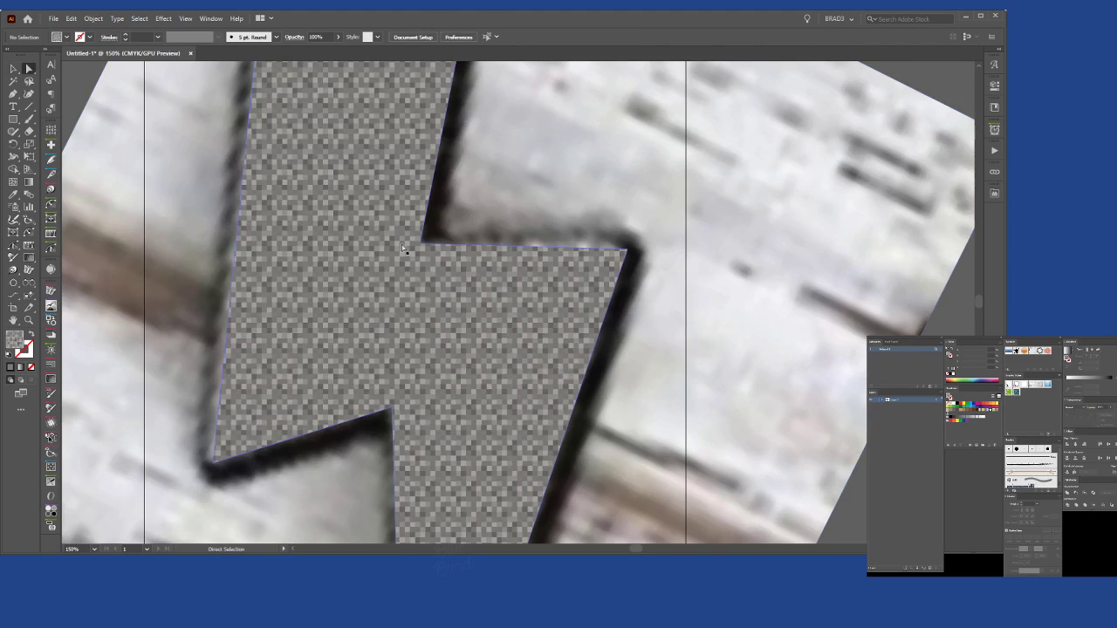
pyautogui.moveTo(420, 238)
pyautogui.mouseDown()
pyautogui.moveTo(403, 257)
pyautogui.moveTo(415, 248)
pyautogui.mouseUp()
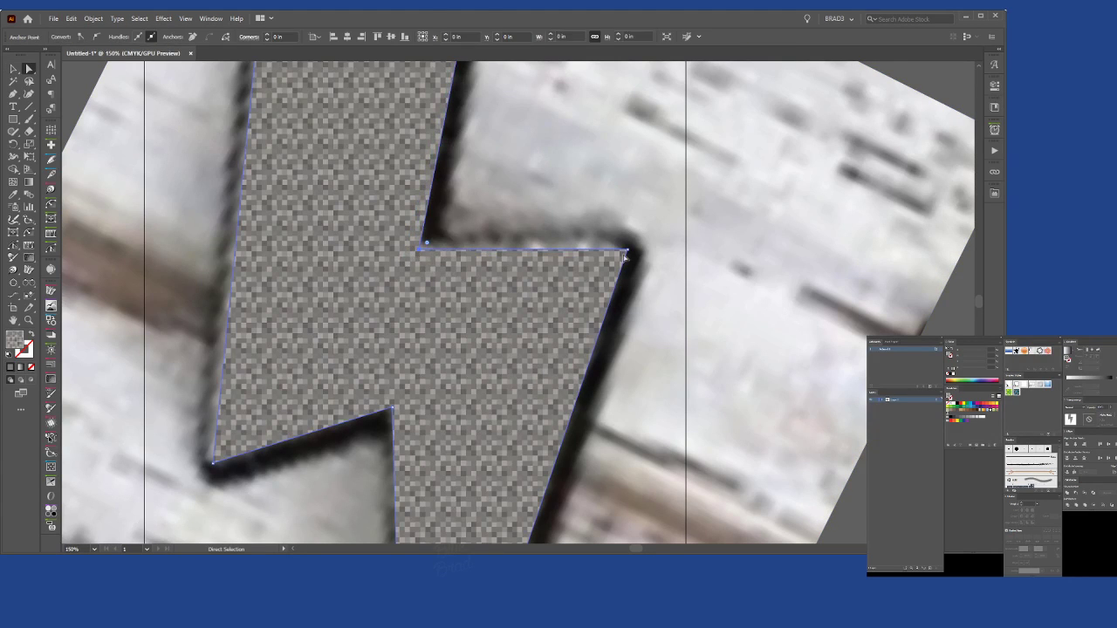
pyautogui.moveTo(626, 250)
pyautogui.mouseDown()
pyautogui.moveTo(637, 239)
pyautogui.moveTo(643, 247)
pyautogui.moveTo(626, 245)
pyautogui.mouseUp()
pyautogui.scroll(-3, 749, 361)
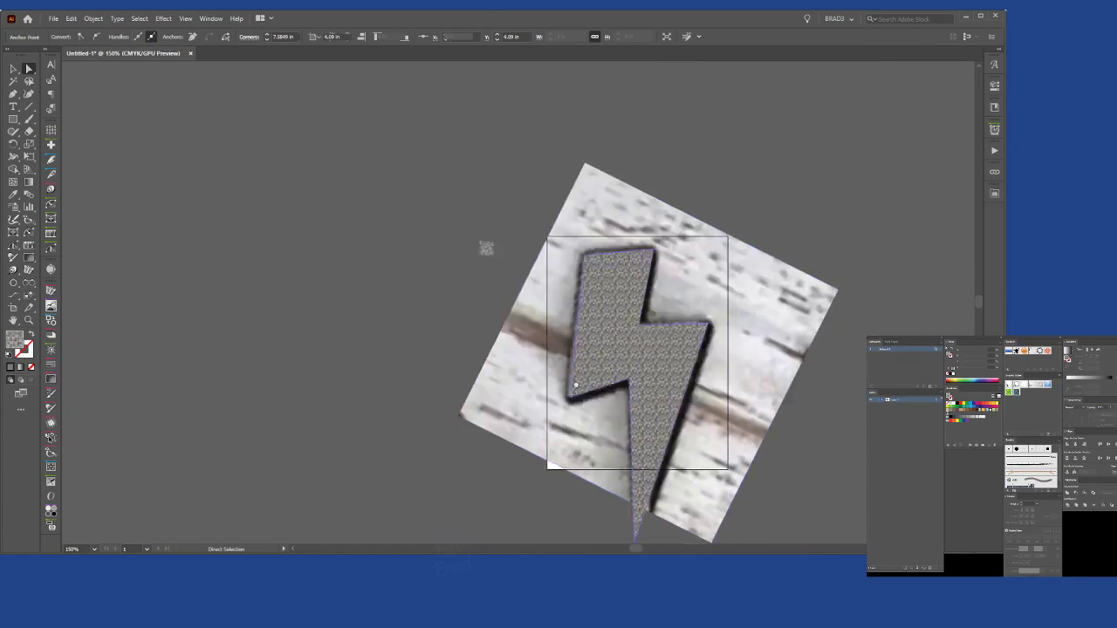
# Select the lightning bolt path and show its appearance attributes.
pyautogui.click(742, 364)
pyautogui.moveTo(658, 392); pyautogui.dragTo(410, 305)
pyautogui.scroll(2, 405, 299)
pyautogui.click(427, 263)
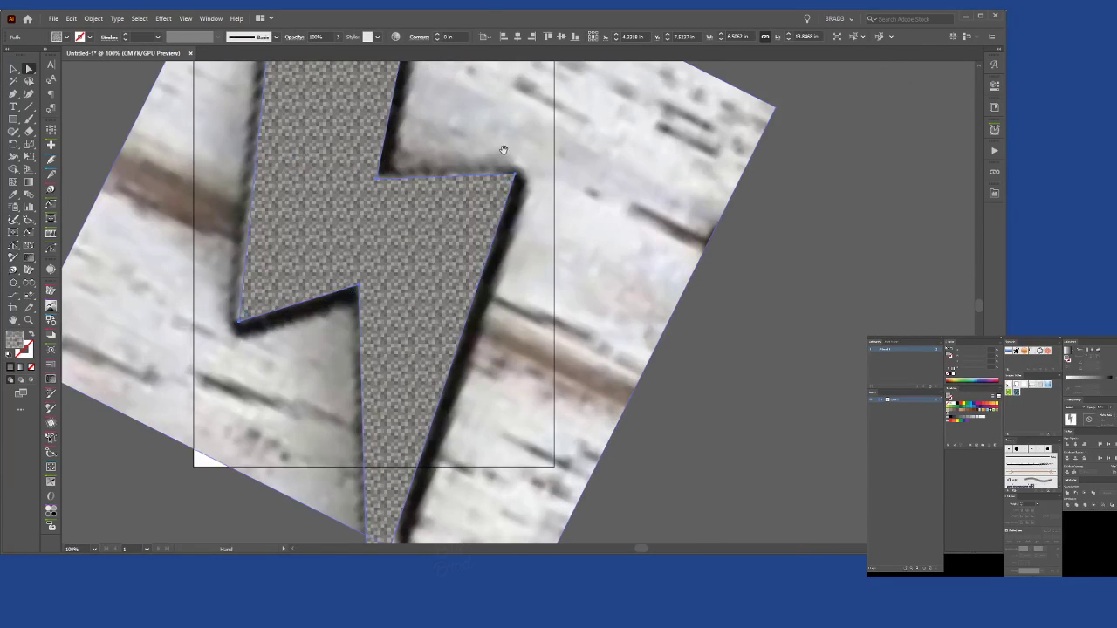
pyautogui.scroll(3, 430, 264)
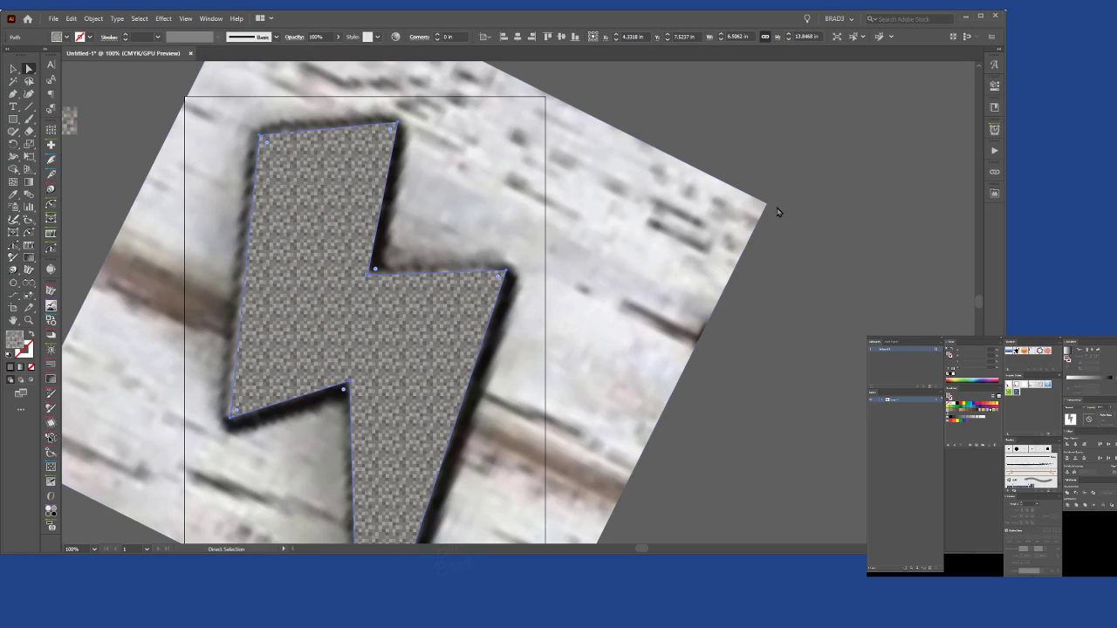
pyautogui.click(969, 451)
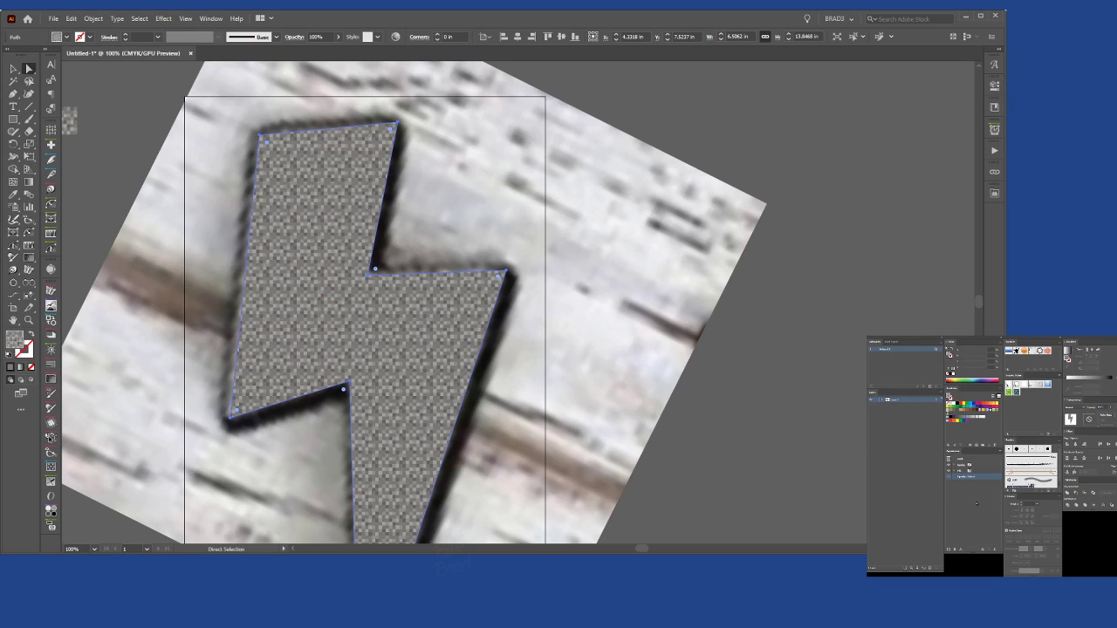
# Add a second fill to the lightning bolt beneath the pattern fill and color it black.
pyautogui.click(982, 470)
pyautogui.click(970, 476)
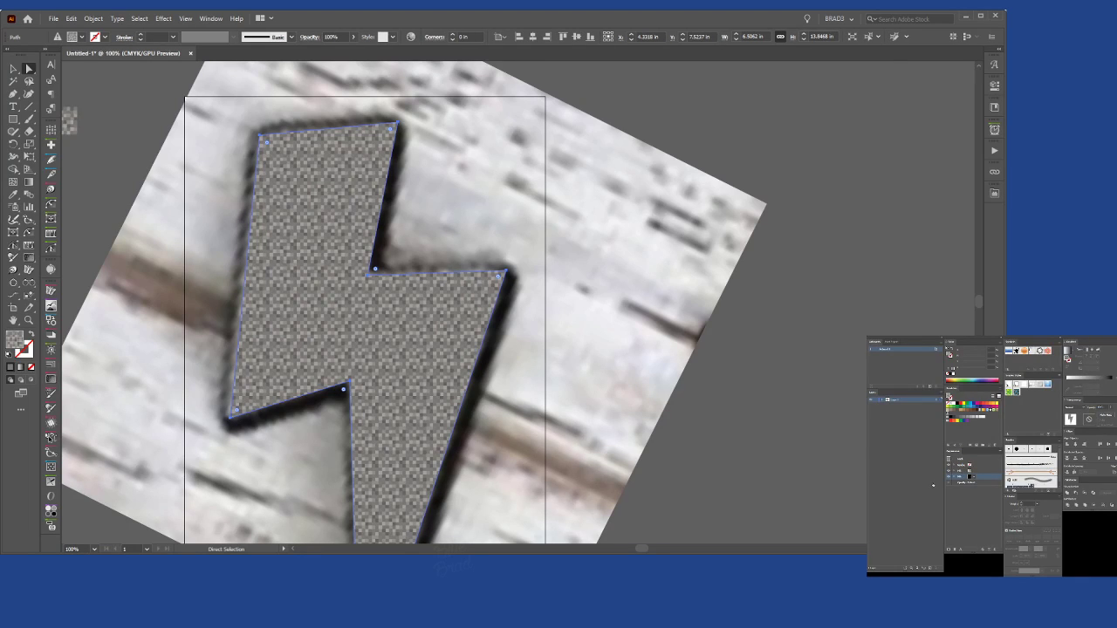
pyautogui.click(983, 478)
pyautogui.click(982, 469)
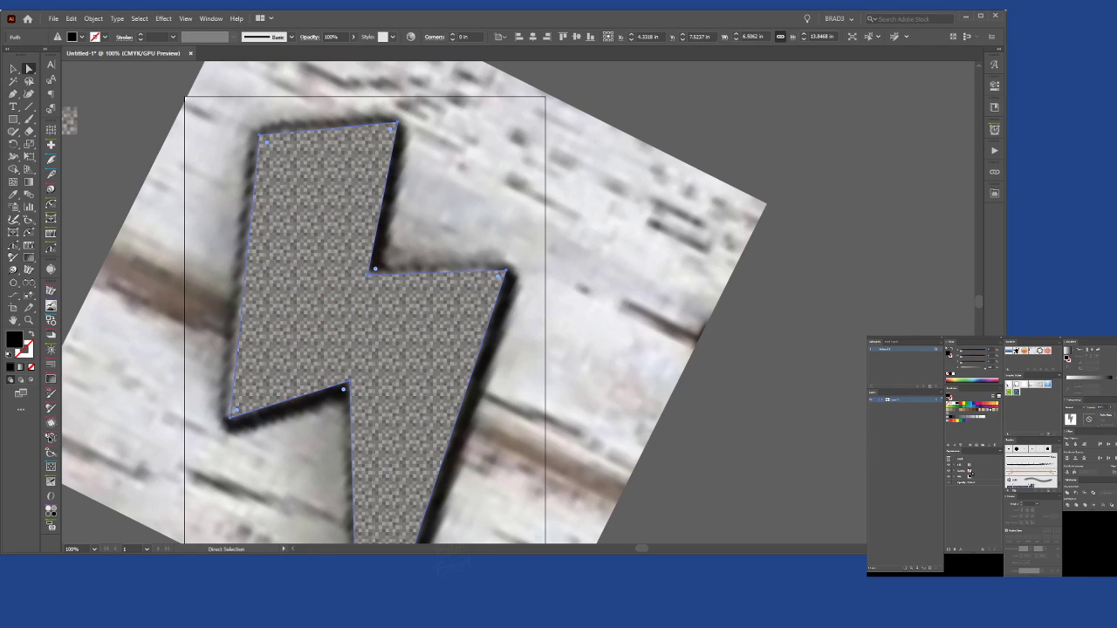
# Give the lightning bolt a 13 pt black stroke behind its pattern fill.
pyautogui.click(968, 471)
pyautogui.click(968, 471)
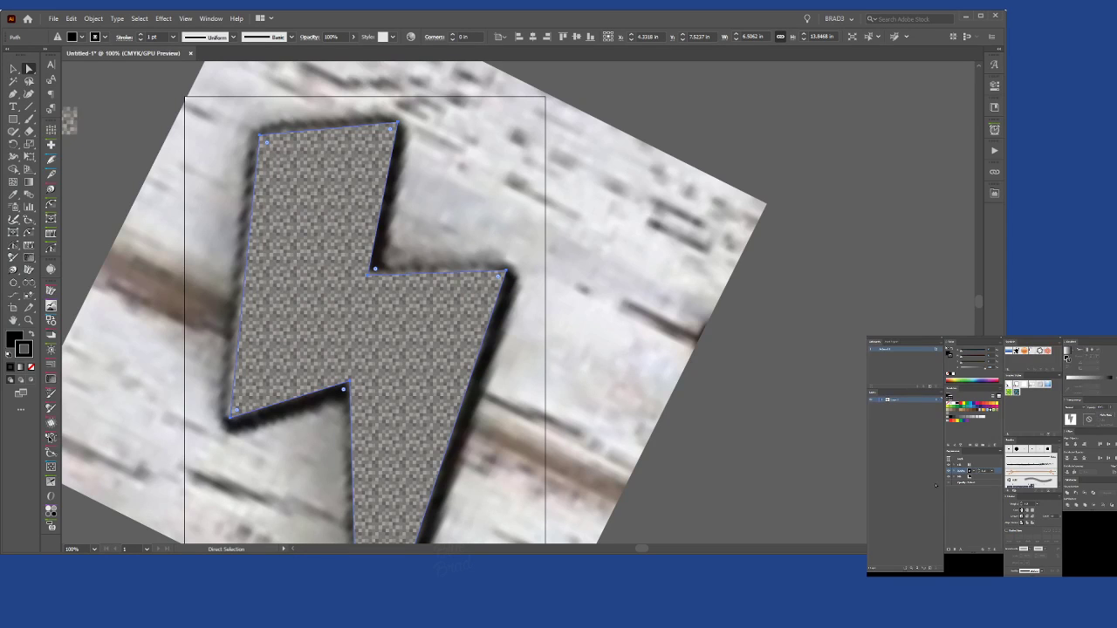
pyautogui.press('Up')
pyautogui.press('Up')
pyautogui.press('Up')
pyautogui.press('Up')
pyautogui.press('Up')
pyautogui.press('Up')
pyautogui.press('Up')
pyautogui.press('Up')
pyautogui.press('Up')
pyautogui.press('Up')
pyautogui.press('Up')
pyautogui.press('Up')
pyautogui.press('Up')
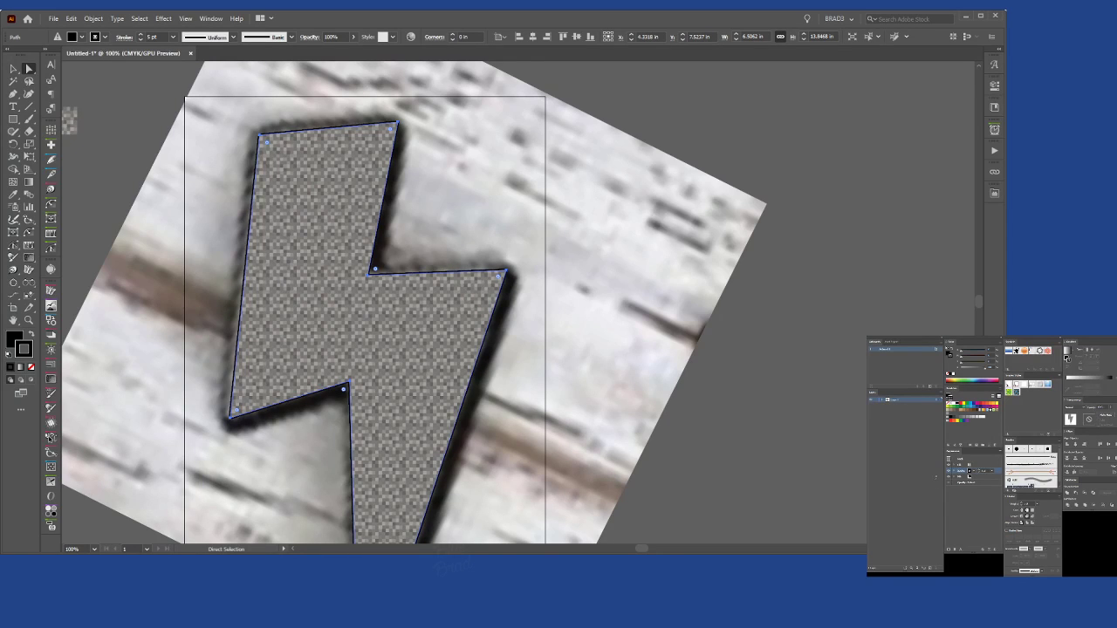
pyautogui.press('Down')
pyautogui.press('Down')
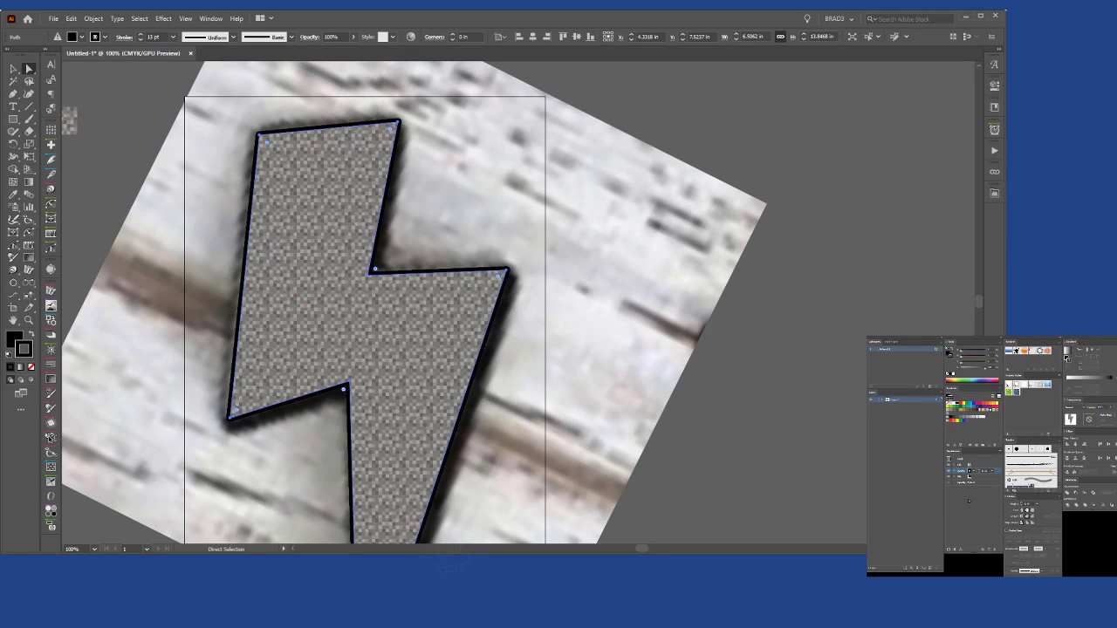
# Delete the extra black fill from the lightning bolt's appearance, and undo the accidental removal of its stroke.
pyautogui.click(970, 477)
pyautogui.click(996, 548)
pyautogui.click(988, 472)
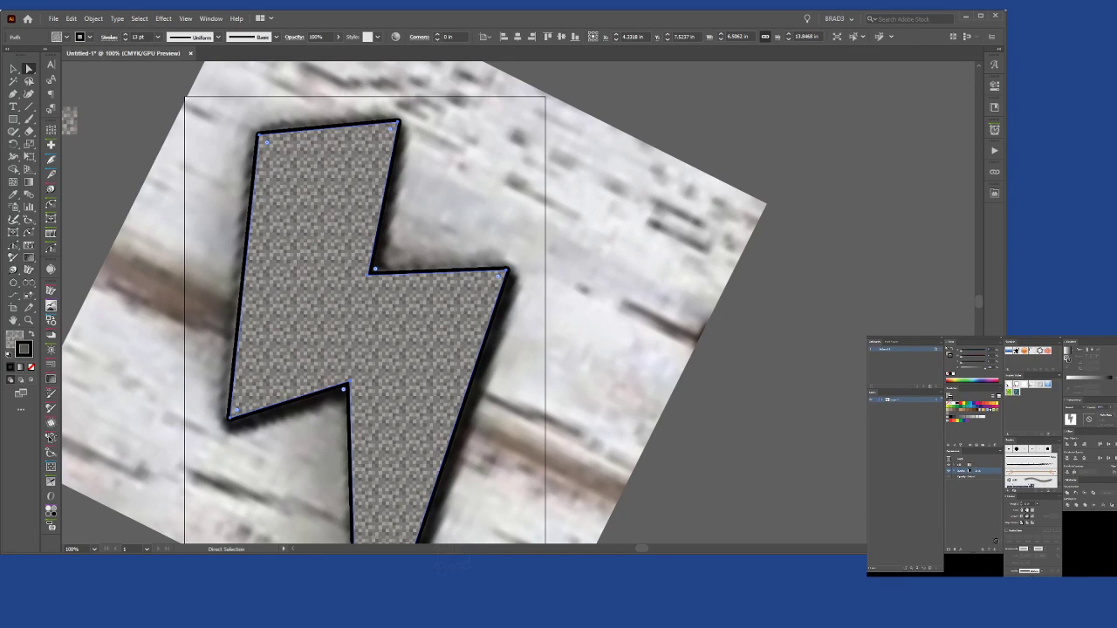
pyautogui.press('/')
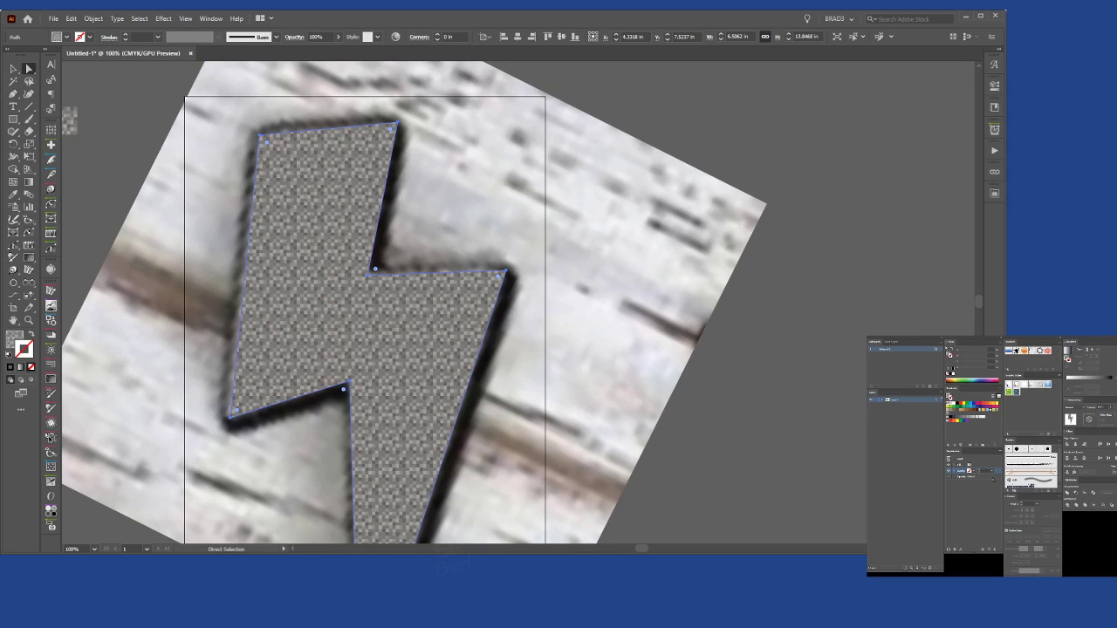
pyautogui.hotkey('ctrl', 'z')
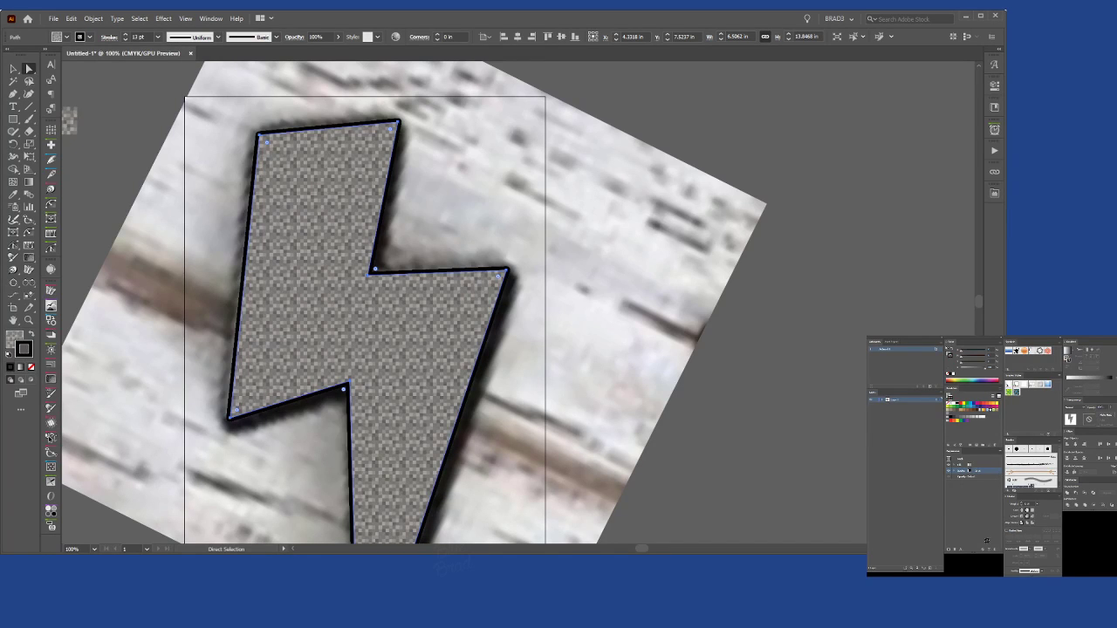
# Duplicate the bolt's black stroke in its appearance and set the duplicate's weight to 17 pt.
pyautogui.click(988, 549)
pyautogui.click(986, 477)
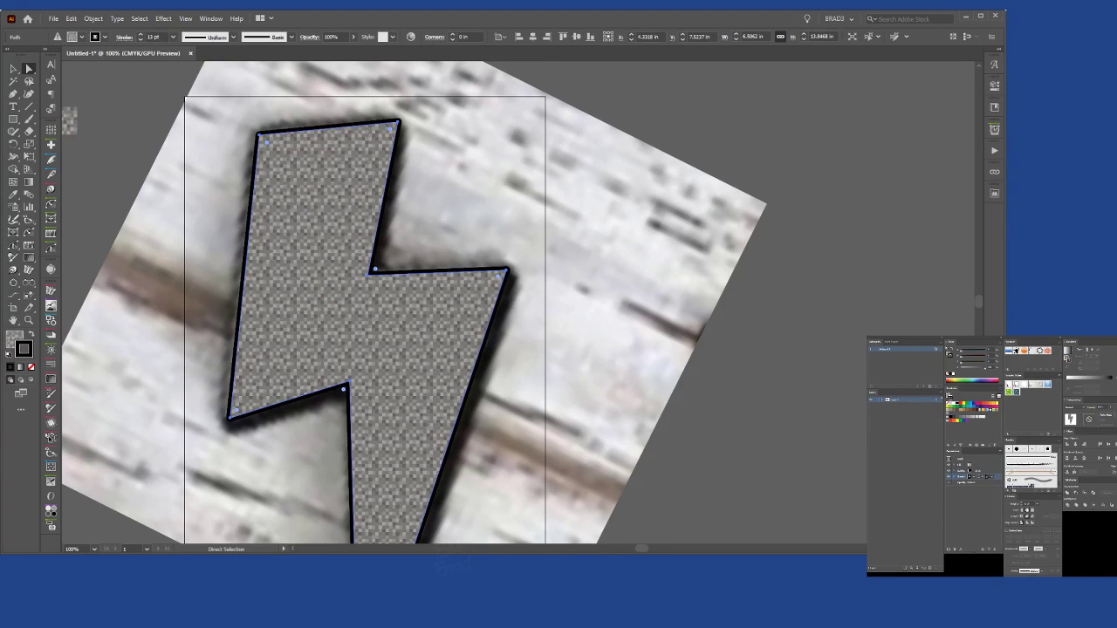
pyautogui.click(985, 476)
pyautogui.press('Up')
pyautogui.press('Up')
pyautogui.press('Up')
pyautogui.press('Up')
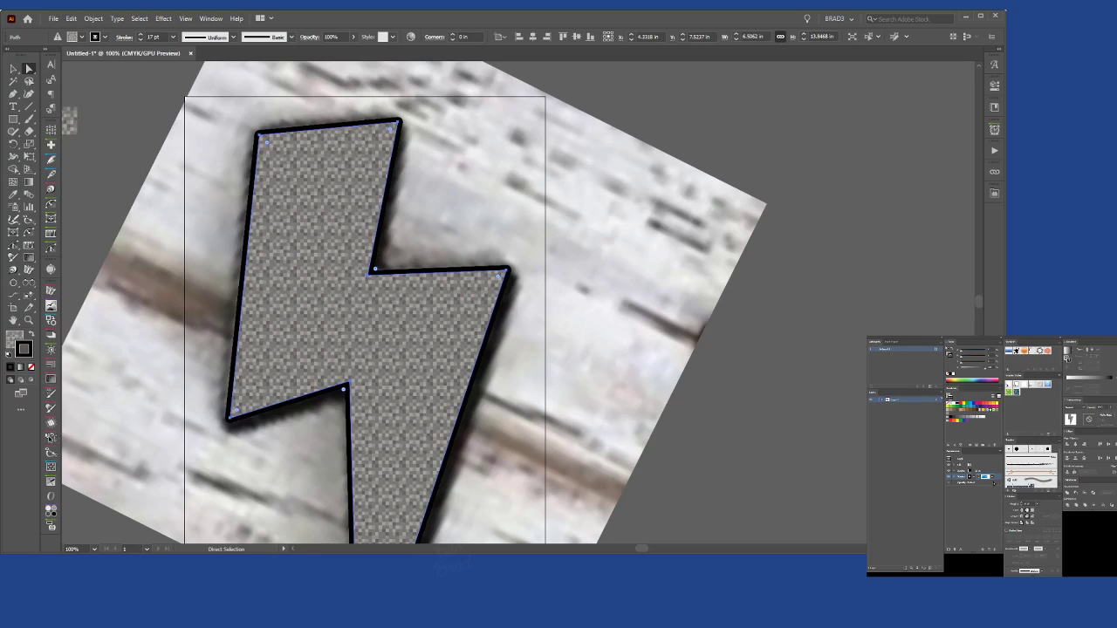
pyautogui.press('Return')
# Offset the bolt's 17 pt stroke to the right and downward to form a thick black side edge, and deselect the bolt.
pyautogui.click(628, 322)
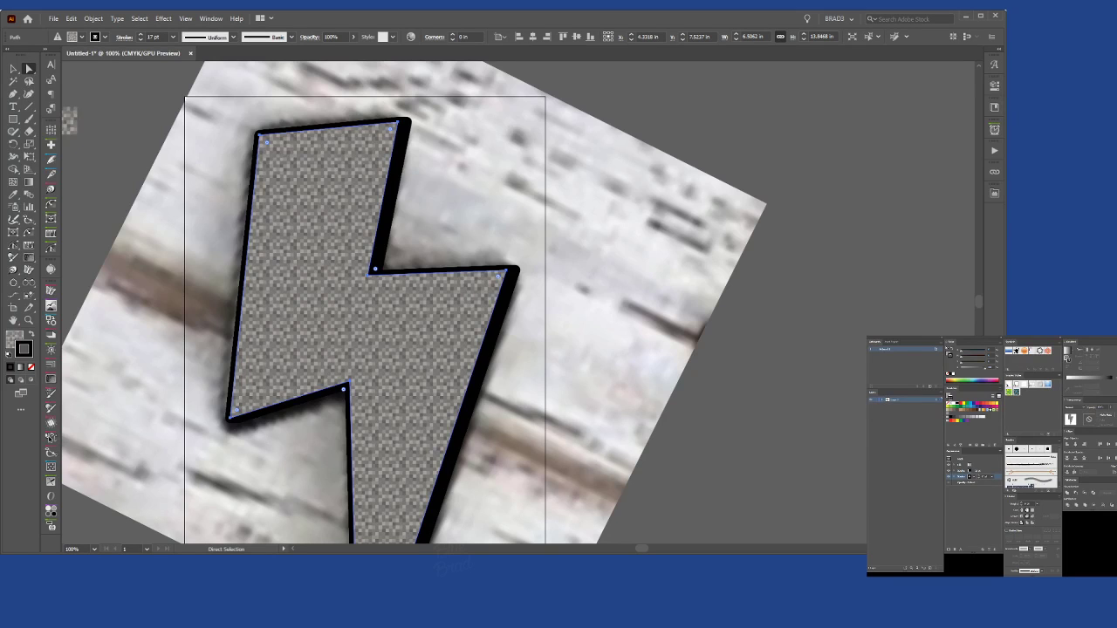
pyautogui.press('Down')
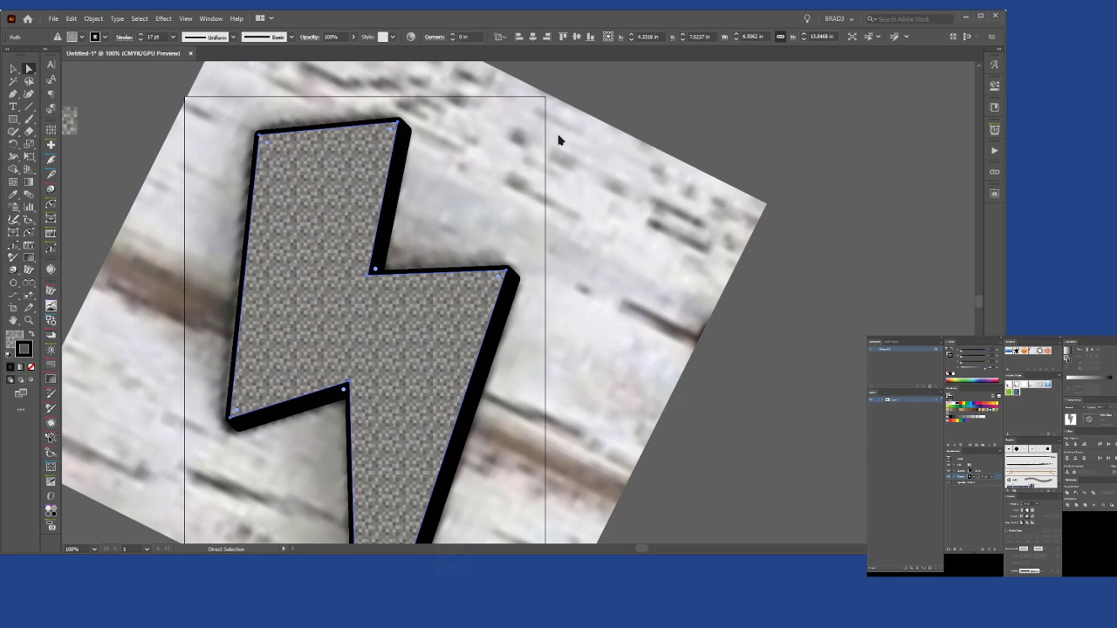
pyautogui.click(804, 435)
pyautogui.scroll(-3, 752, 375)
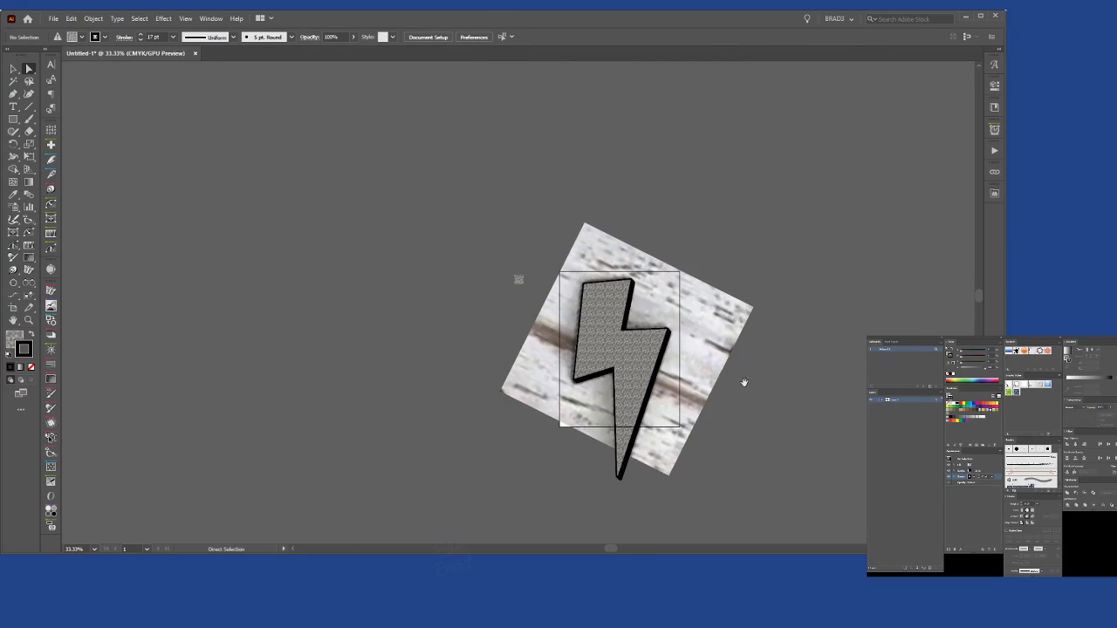
# Scale the lightning bolt proportionally down to half its size, about 3.25 in wide by 6.92 in high.
pyautogui.moveTo(736, 423); pyautogui.dragTo(595, 326)
pyautogui.scroll(1, 506, 297)
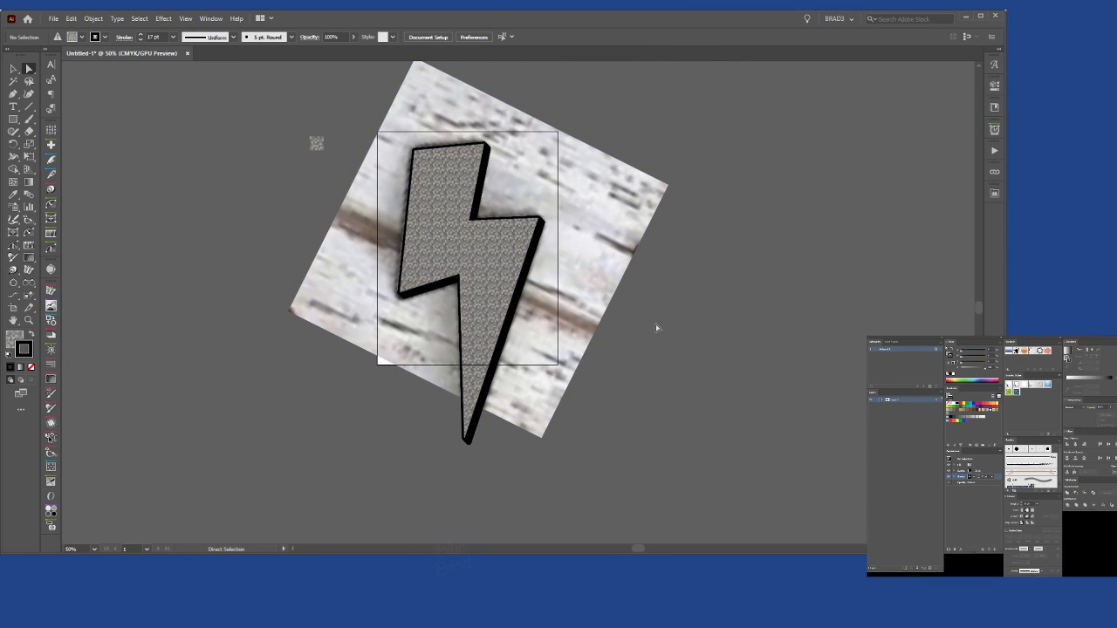
pyautogui.press('v')
pyautogui.click(469, 236)
pyautogui.press('a')
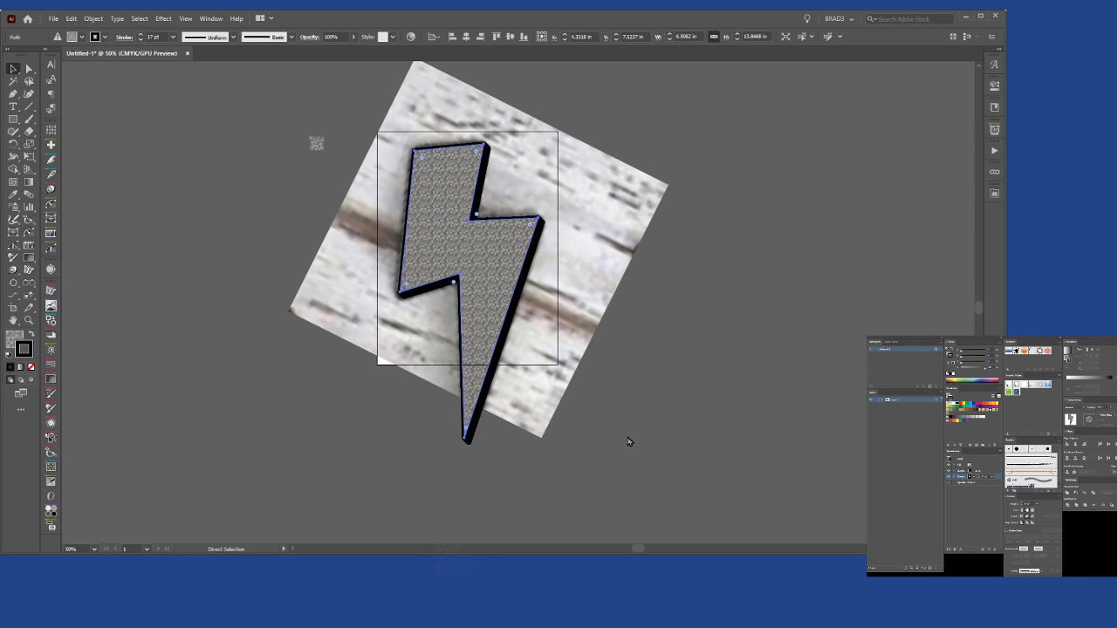
pyautogui.press('v')
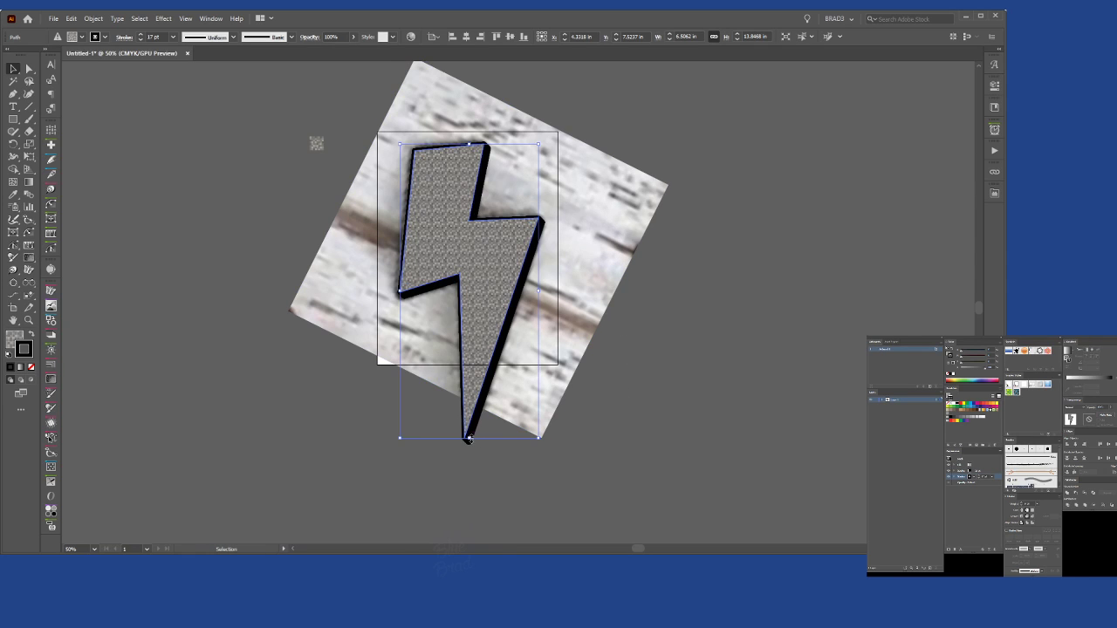
pyautogui.moveTo(468, 439); pyautogui.dragTo(468, 294)
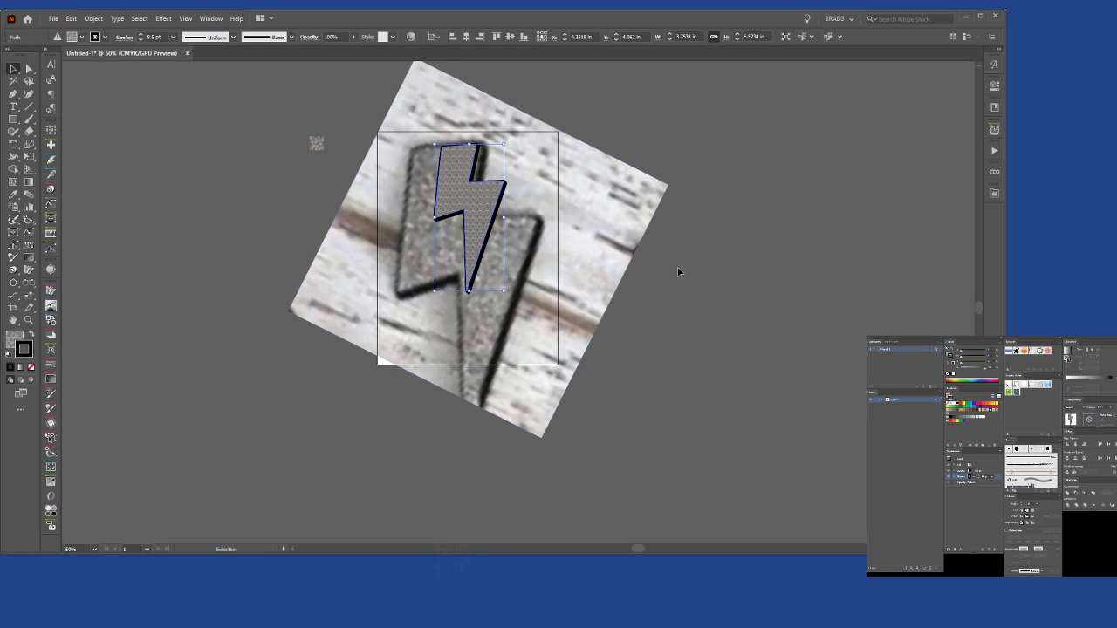
# Delete the reference photo and the leftover grey-square tile beside the artboard.
pyautogui.click(546, 236)
pyautogui.press('Delete')
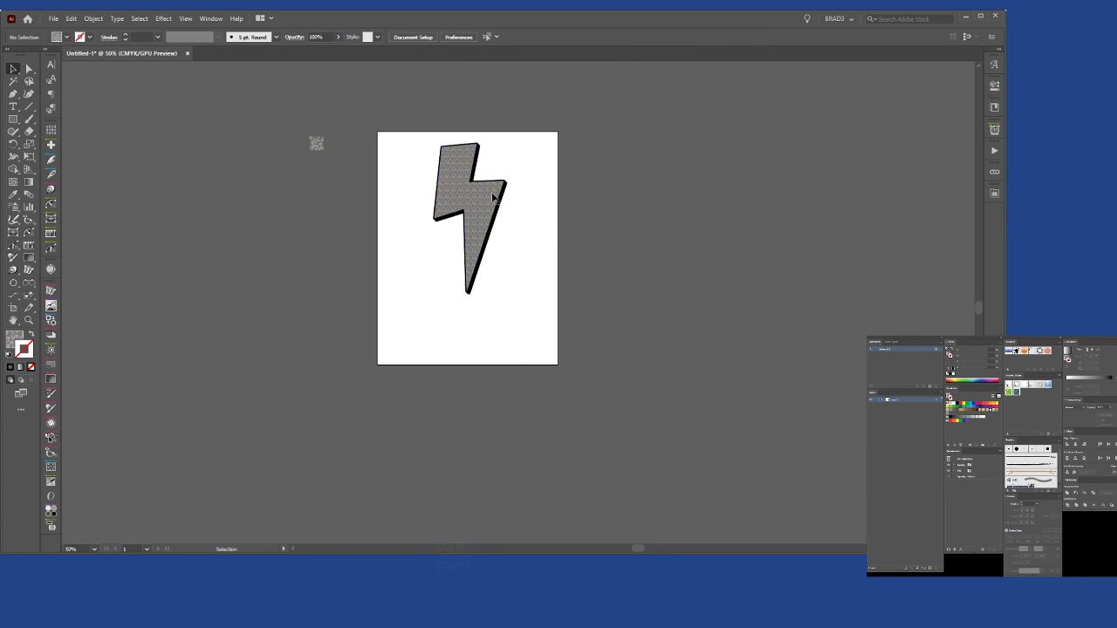
pyautogui.scroll(3, 493, 199)
pyautogui.hscroll(-4, 444, 142)
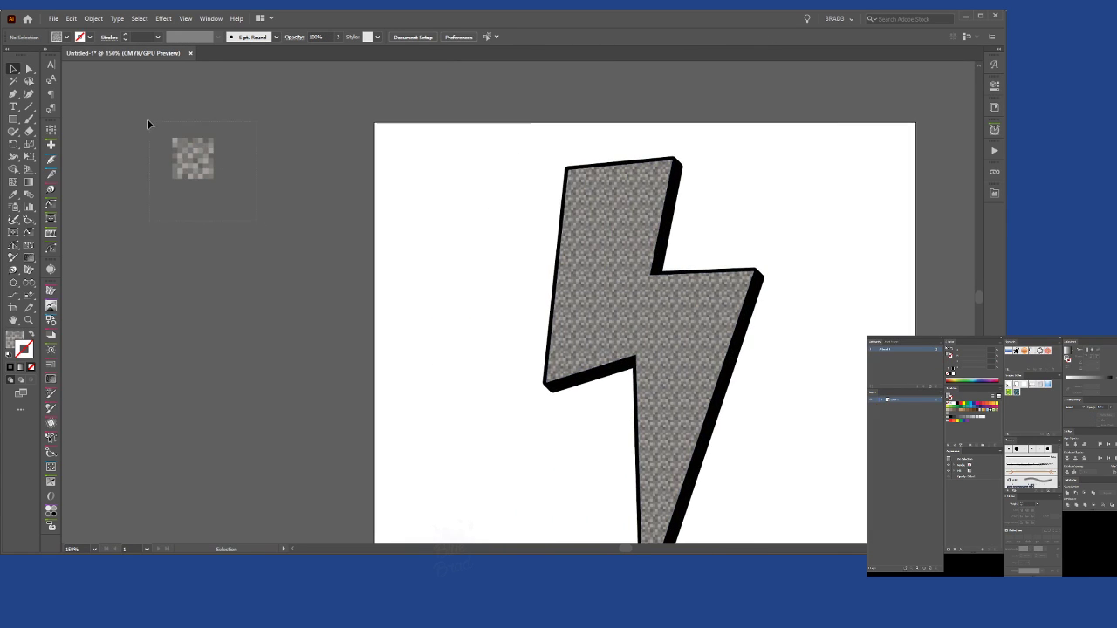
pyautogui.moveTo(148, 124); pyautogui.dragTo(106, 101)
pyautogui.press('Delete')
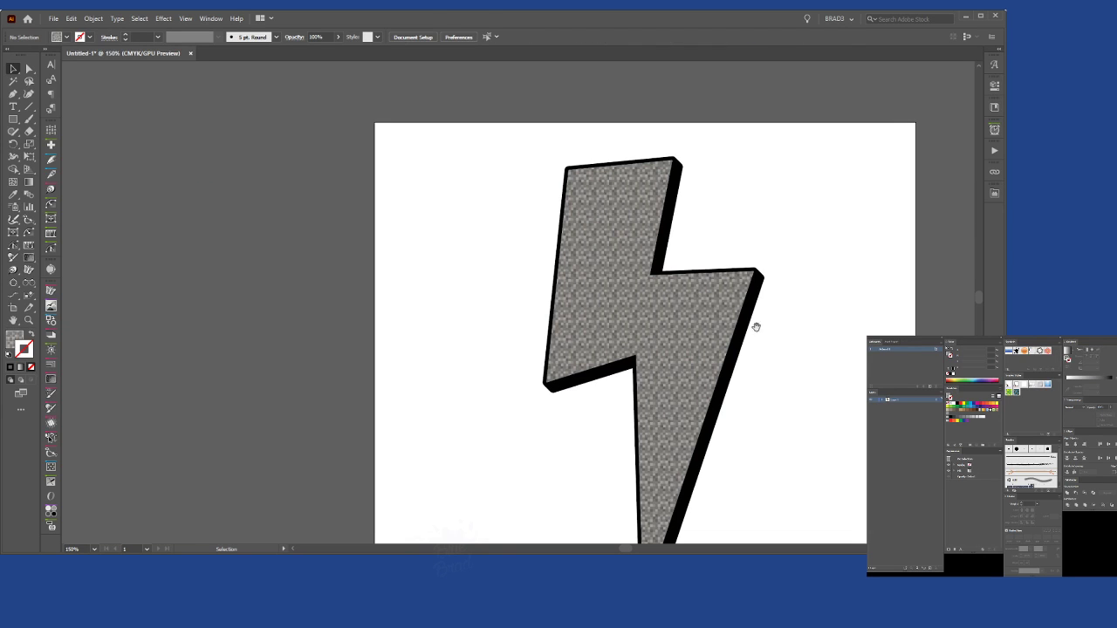
# Scale the lightning bolt proportionally down to about 2.68 in wide by 5.70 in high, and deselect it.
pyautogui.moveTo(756, 326); pyautogui.dragTo(610, 315)
pyautogui.click(461, 254)
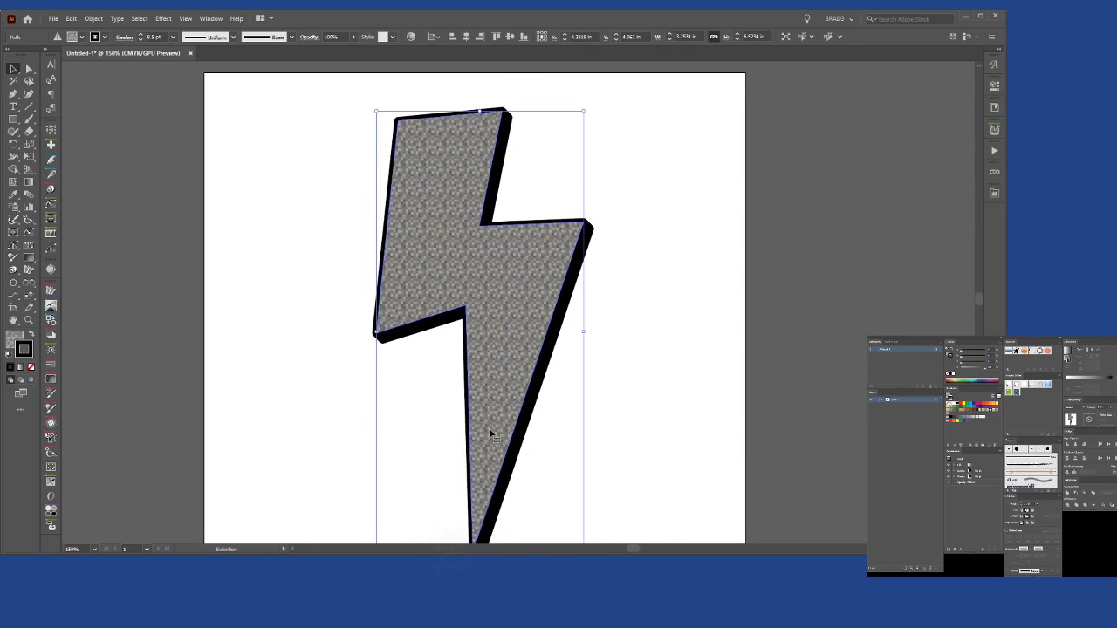
pyautogui.moveTo(491, 434); pyautogui.dragTo(498, 363)
pyautogui.moveTo(486, 473); pyautogui.dragTo(485, 402)
pyautogui.click(651, 186)
pyautogui.scroll(-2, 653, 154)
pyautogui.moveTo(633, 206); pyautogui.dragTo(570, 267)
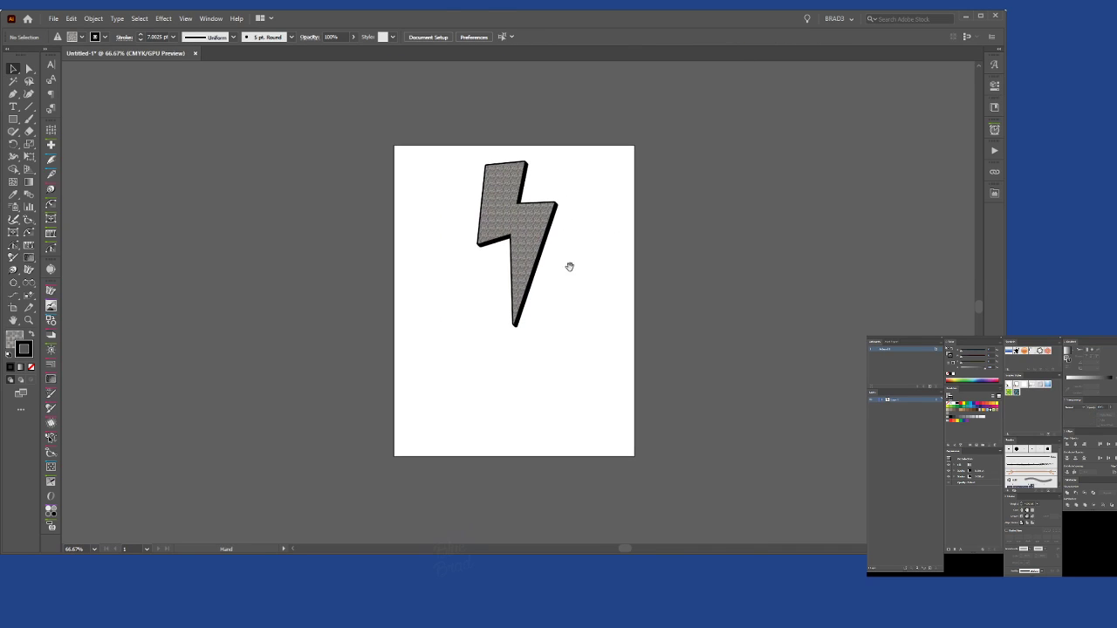
# Fit the artboard to the lightning bolt's bounds and leave artboard editing.
pyautogui.hotkey('shift', 'o')
pyautogui.click(502, 214)
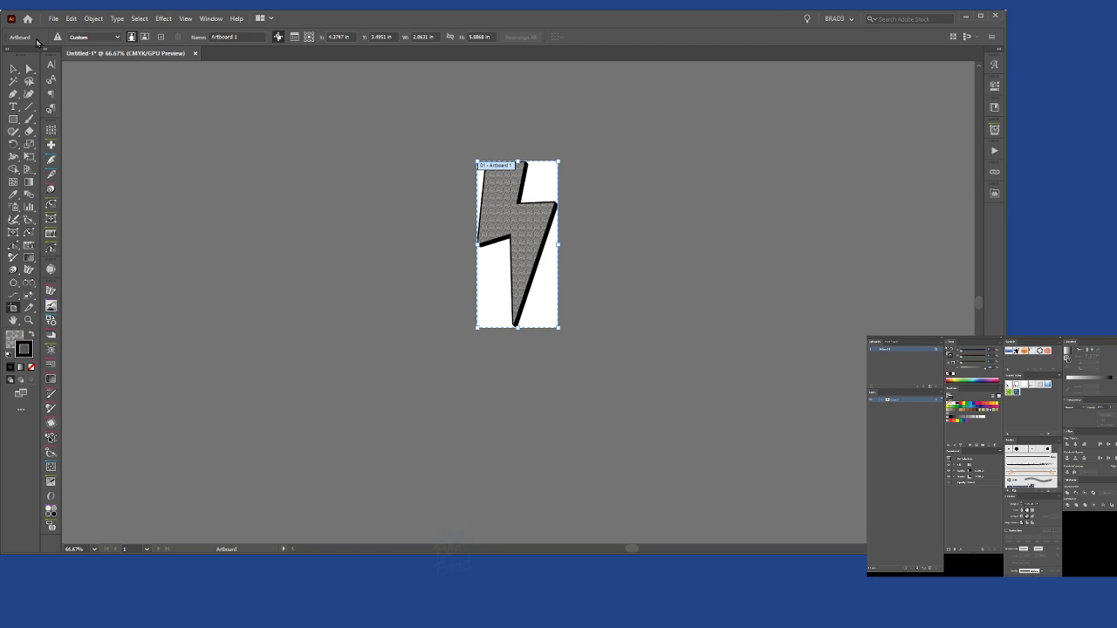
pyautogui.click(13, 68)
pyautogui.moveTo(518, 189); pyautogui.dragTo(465, 214)
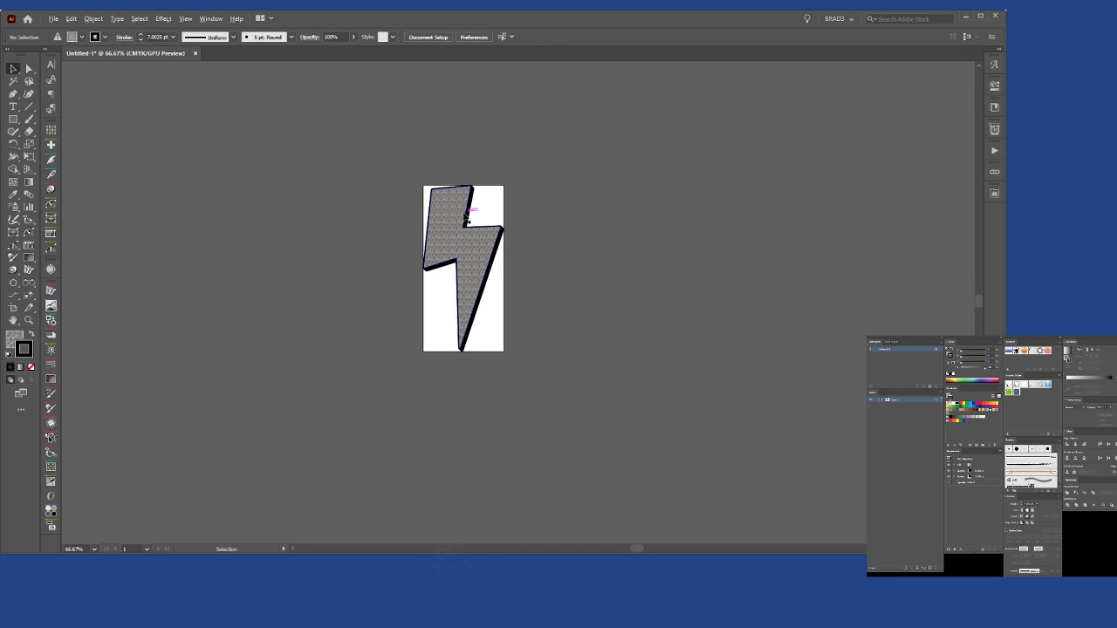
# Save the lightning bolt's pattern fill and stroke appearance as a new graphic style.
pyautogui.scroll(3, 462, 214)
pyautogui.click(444, 310)
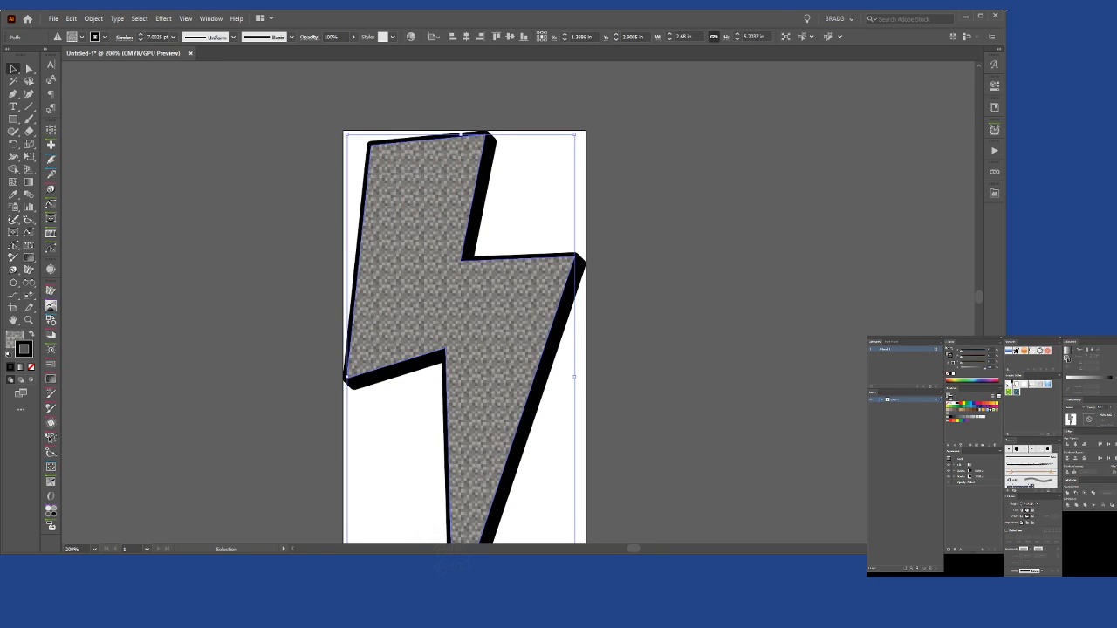
pyautogui.click(850, 353)
# Create a text area in the empty space to the right of the bolt and convert it to point type.
pyautogui.moveTo(584, 226); pyautogui.dragTo(301, 238)
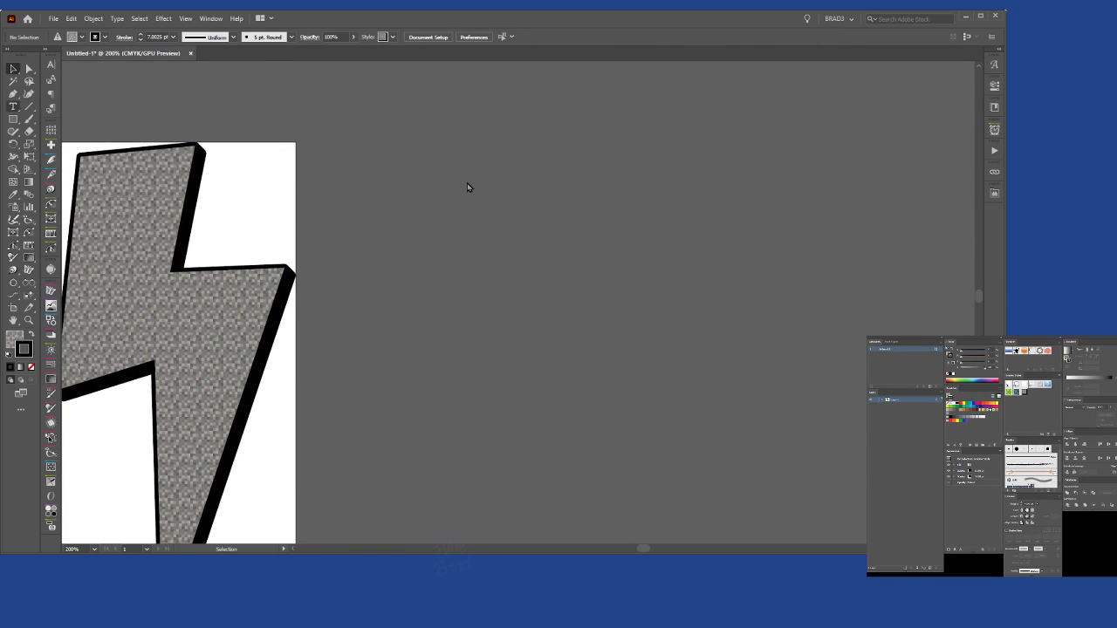
pyautogui.press('t')
pyautogui.moveTo(746, 280); pyautogui.dragTo(467, 182)
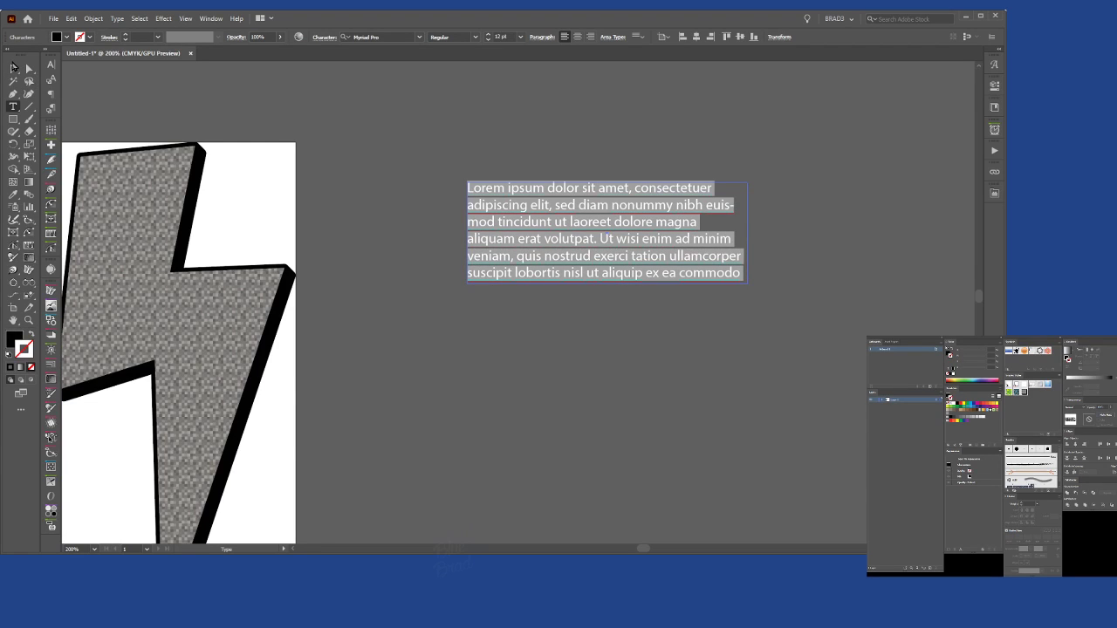
pyautogui.click(616, 272)
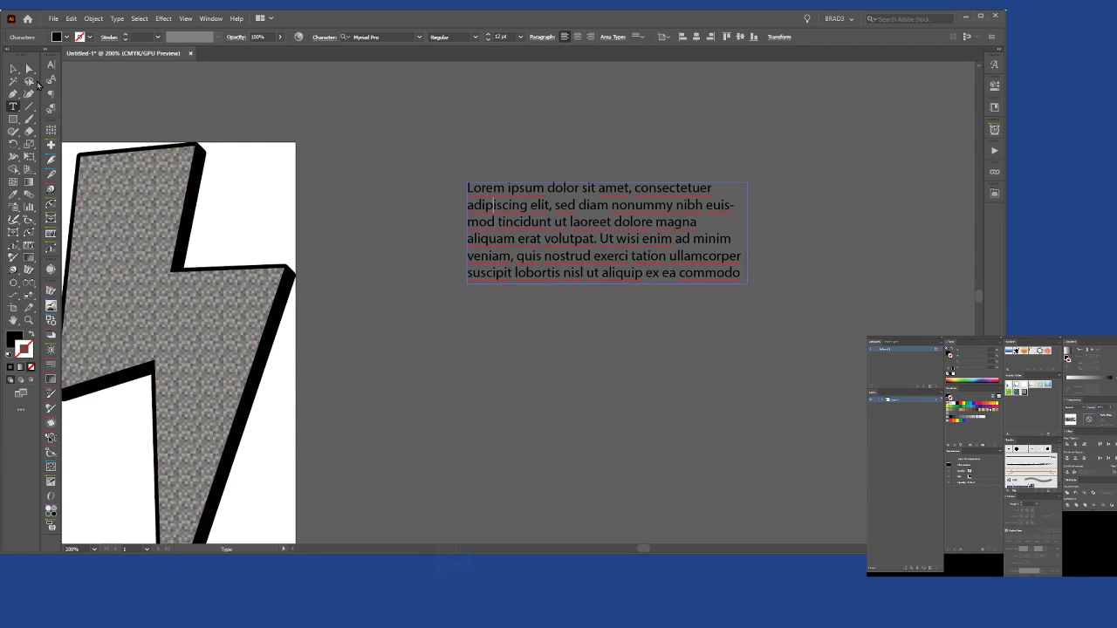
pyautogui.click(14, 69)
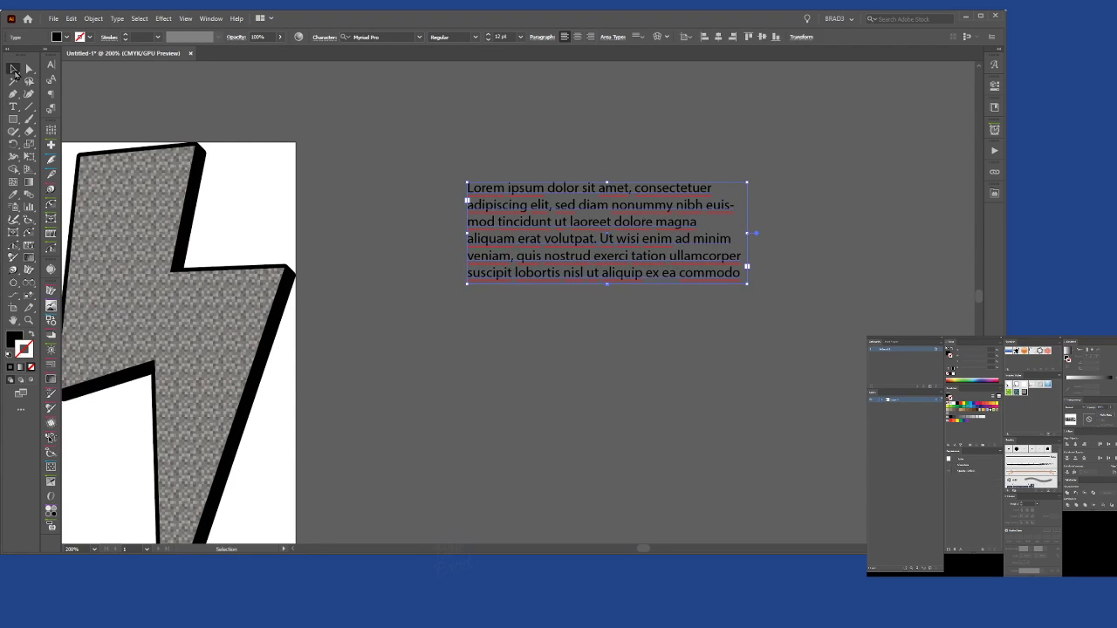
pyautogui.doubleClick(755, 234)
# Replace the placeholder text with "ANY Text" and enlarge it to about 63 pt.
pyautogui.tripleClick(616, 222)
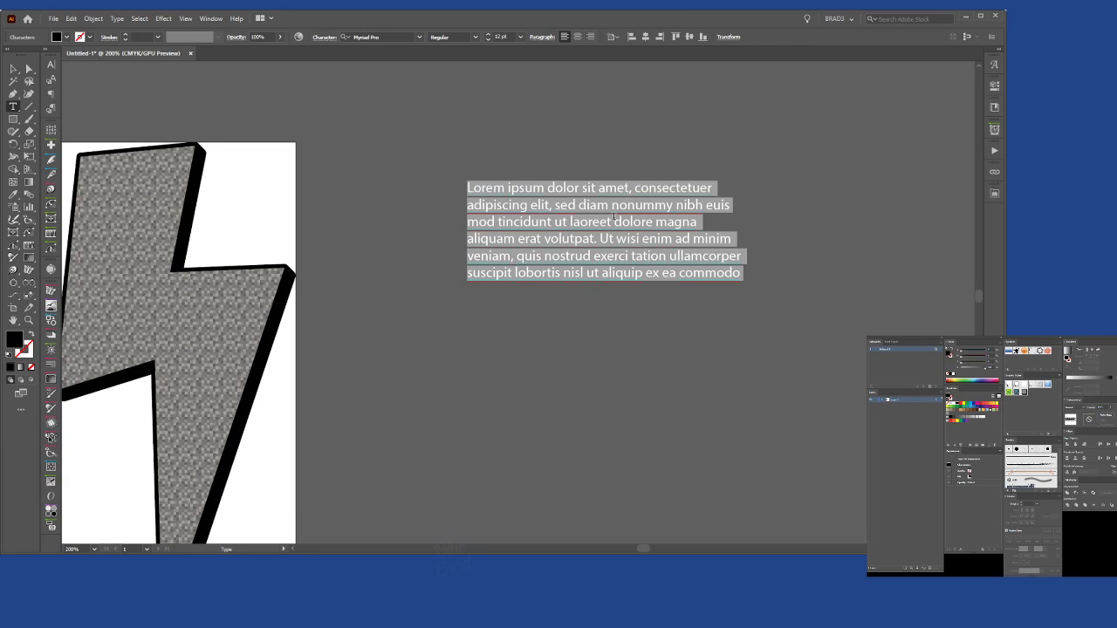
pyautogui.write('ANY')
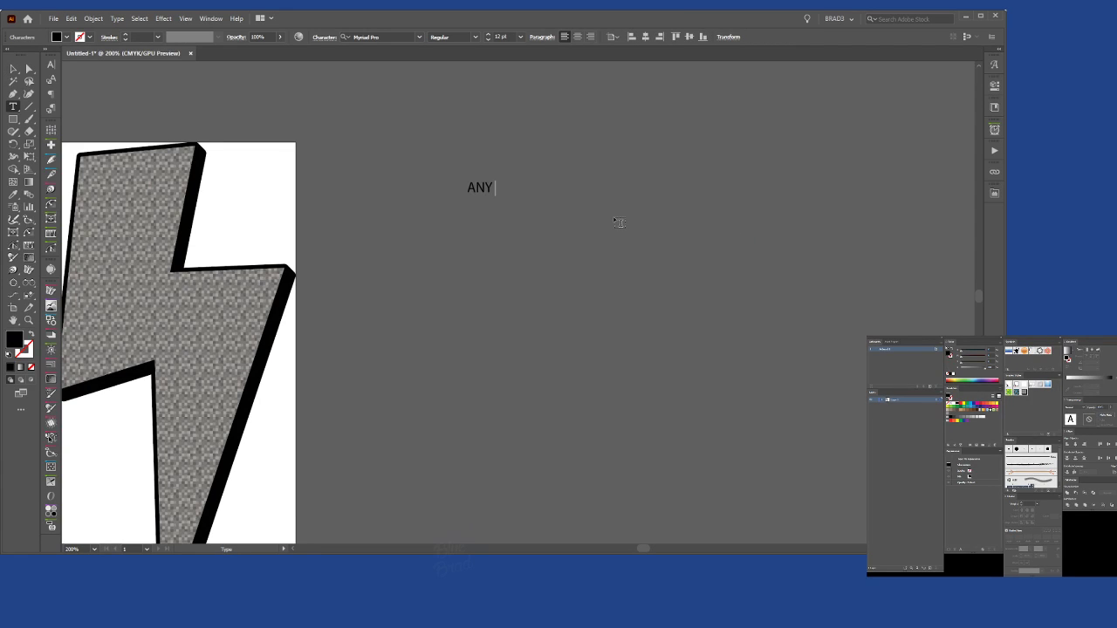
pyautogui.write(' Texyt')
pyautogui.press('BackSpace')
pyautogui.press('BackSpace')
pyautogui.write('t')
pyautogui.click(13, 69)
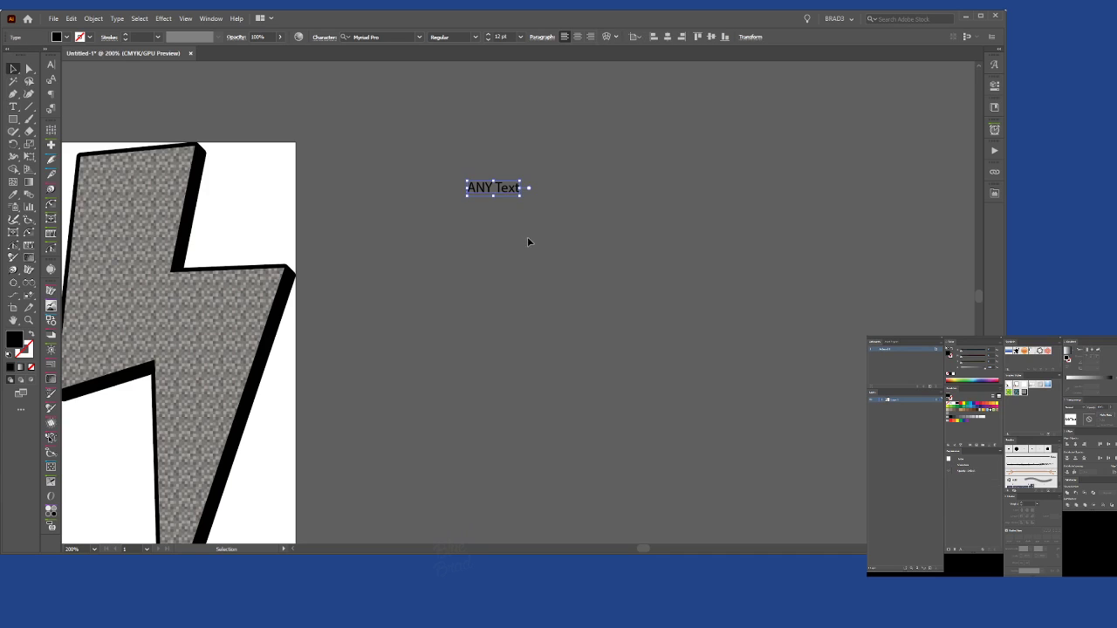
pyautogui.moveTo(524, 196); pyautogui.dragTo(554, 227)
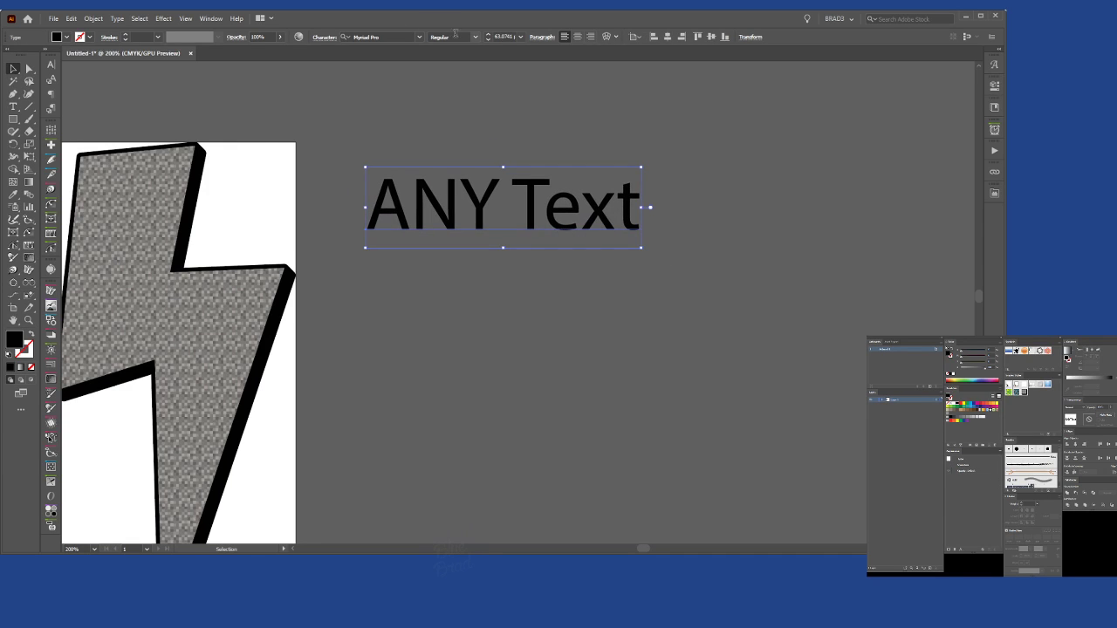
# Preview different fonts on the text and apply AR JULIAN.
pyautogui.click(417, 38)
pyautogui.press('Down')
pyautogui.press('Down')
pyautogui.press('Down')
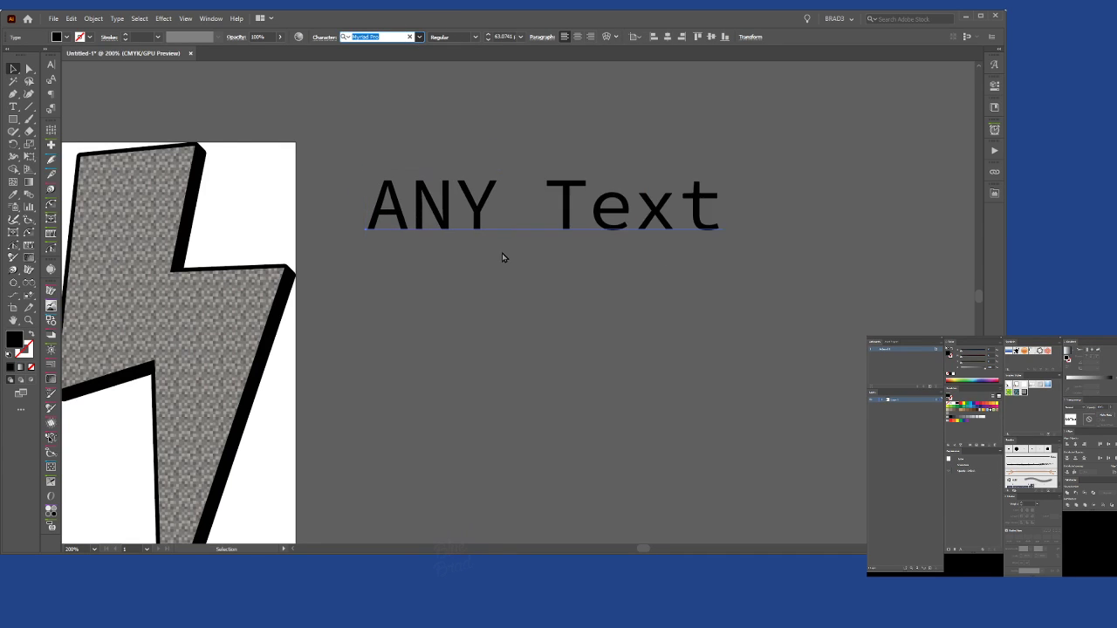
pyautogui.press('Down')
pyautogui.press('Down')
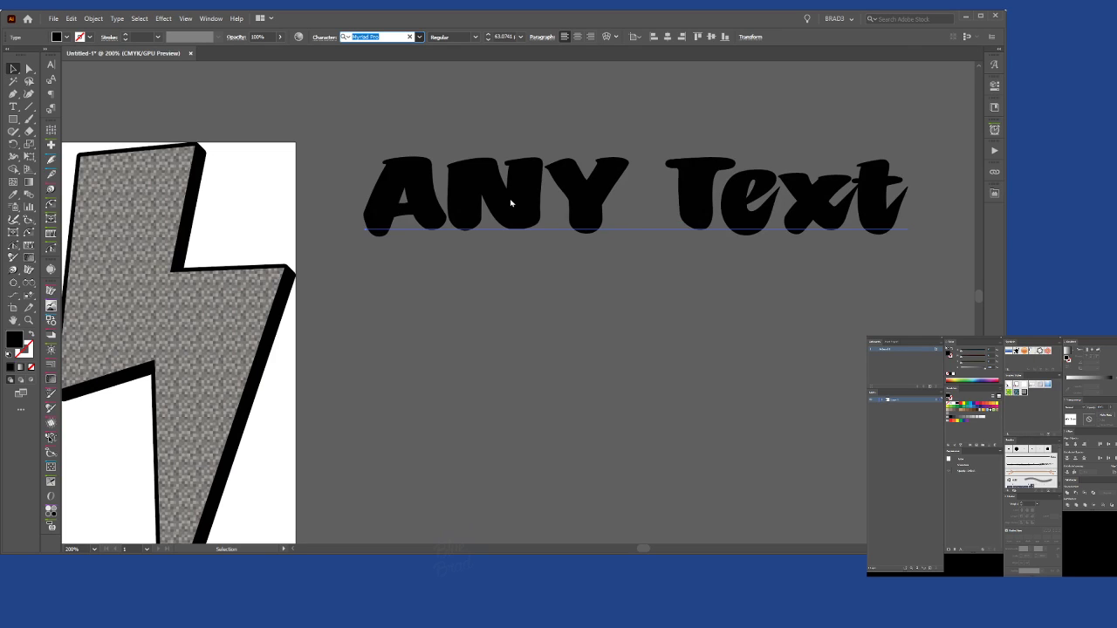
pyautogui.press('Down')
pyautogui.press('Down')
pyautogui.press('Down')
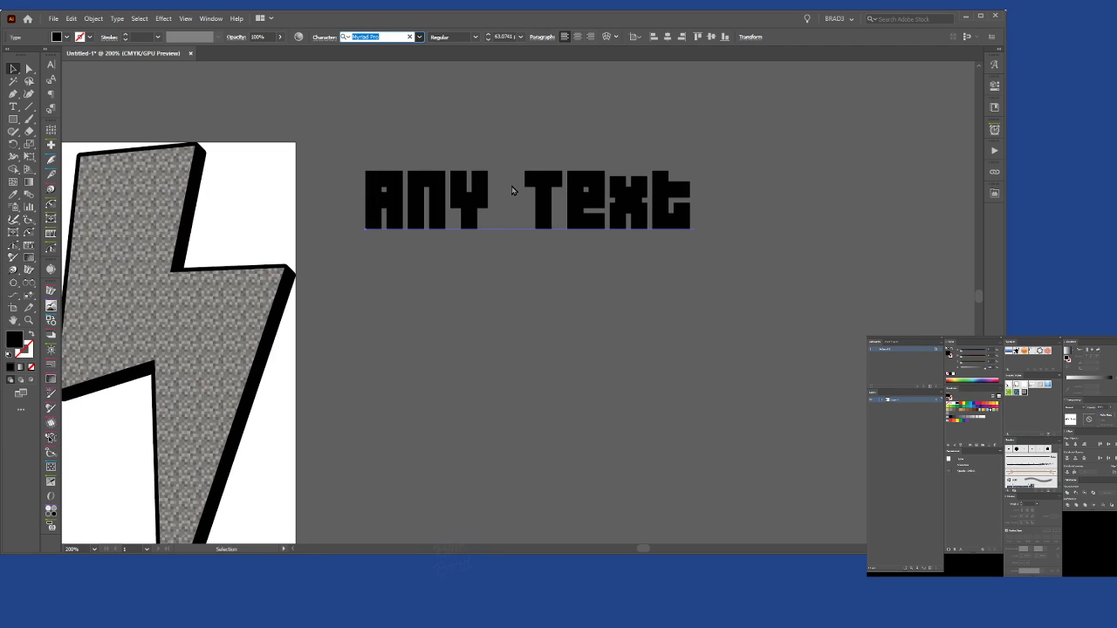
pyautogui.press('Down')
pyautogui.press('Down')
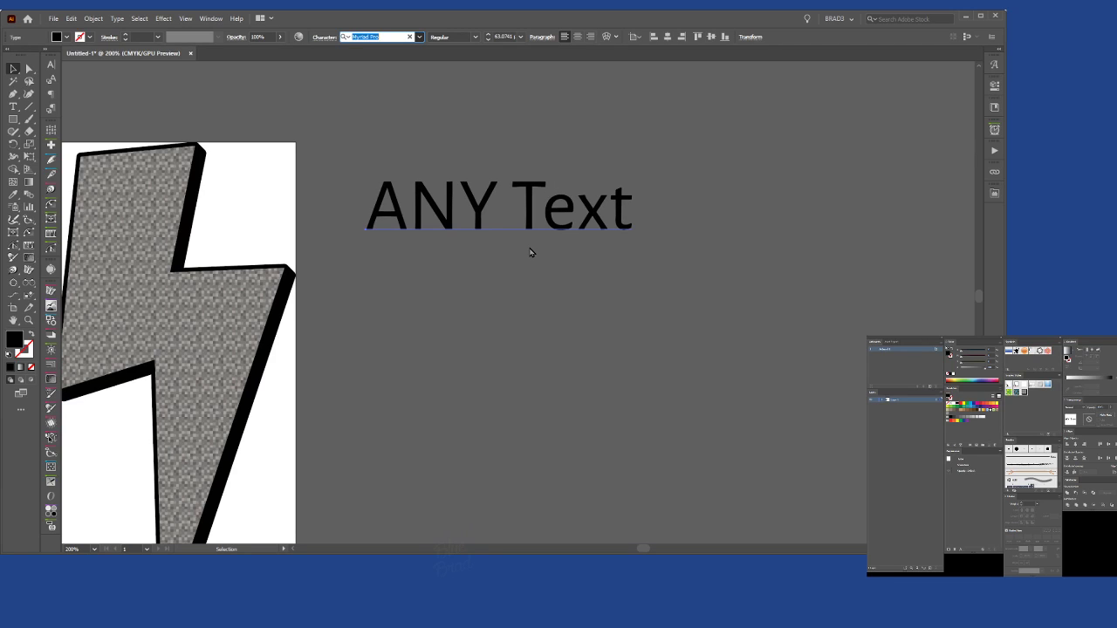
pyautogui.press('Down')
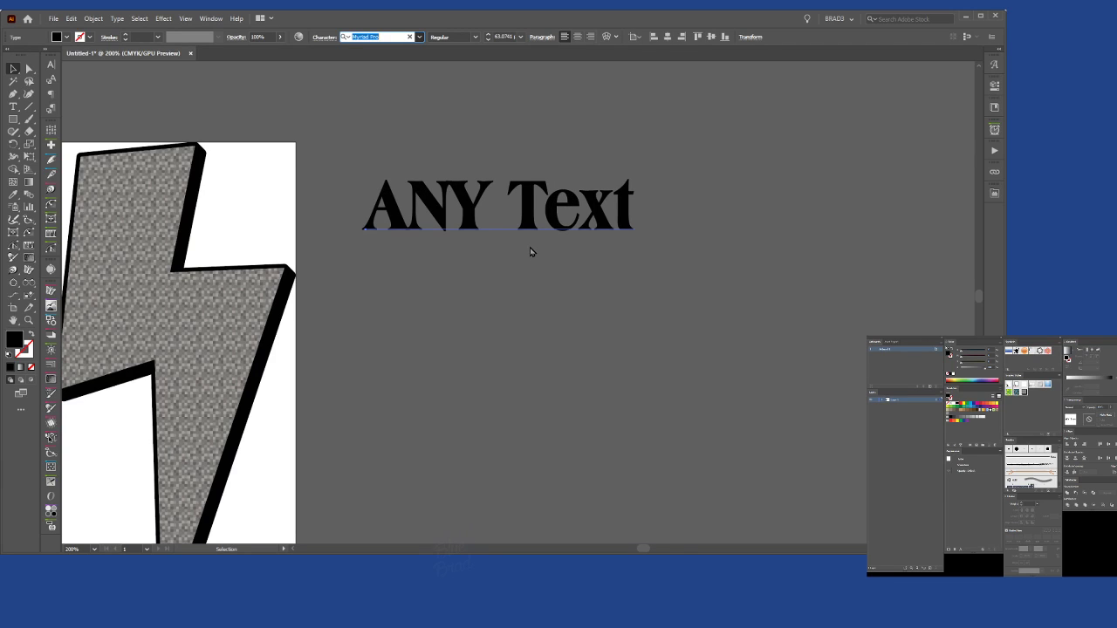
pyautogui.press('Down')
pyautogui.press('Down')
pyautogui.press('Down')
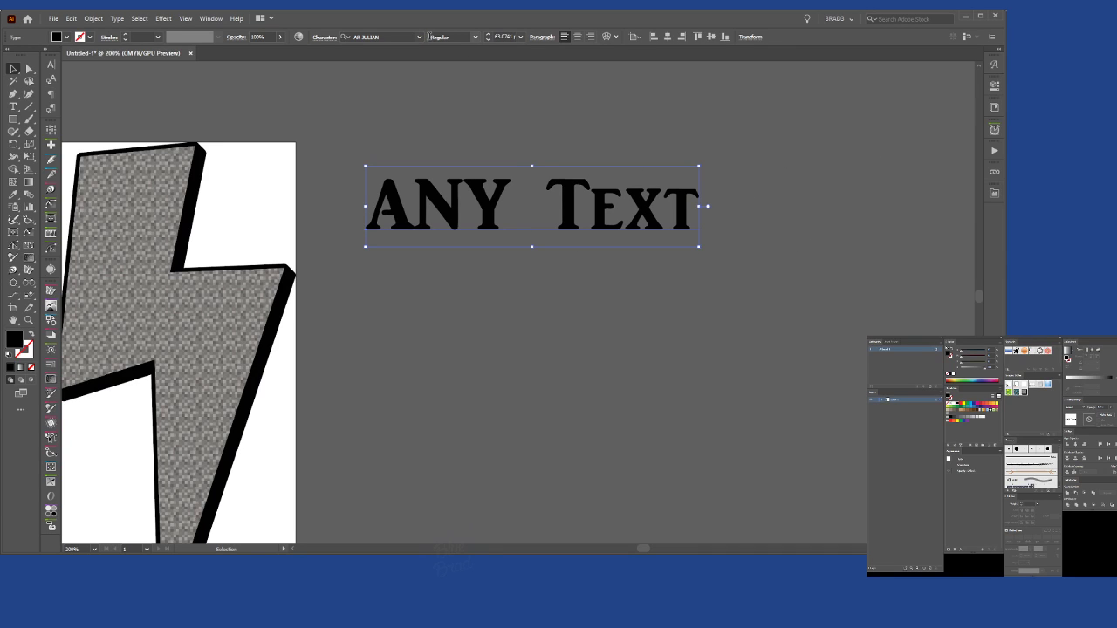
# Preview further fonts on the text and set it to the heavy Aurora typeface.
pyautogui.click(422, 37)
pyautogui.press('Down')
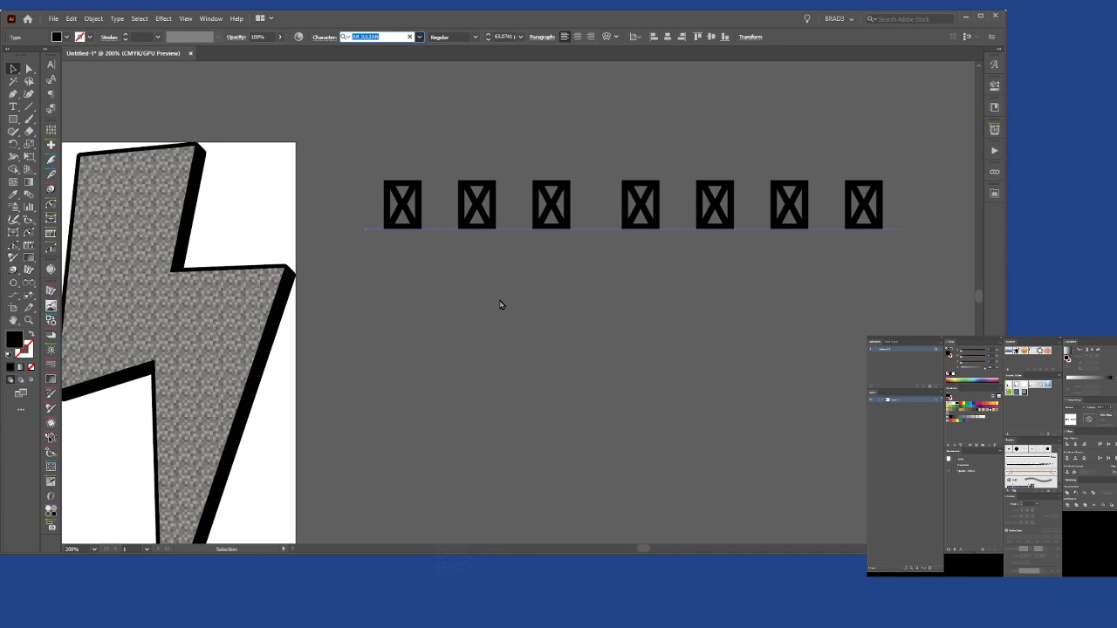
pyautogui.press('Down')
pyautogui.press('Down')
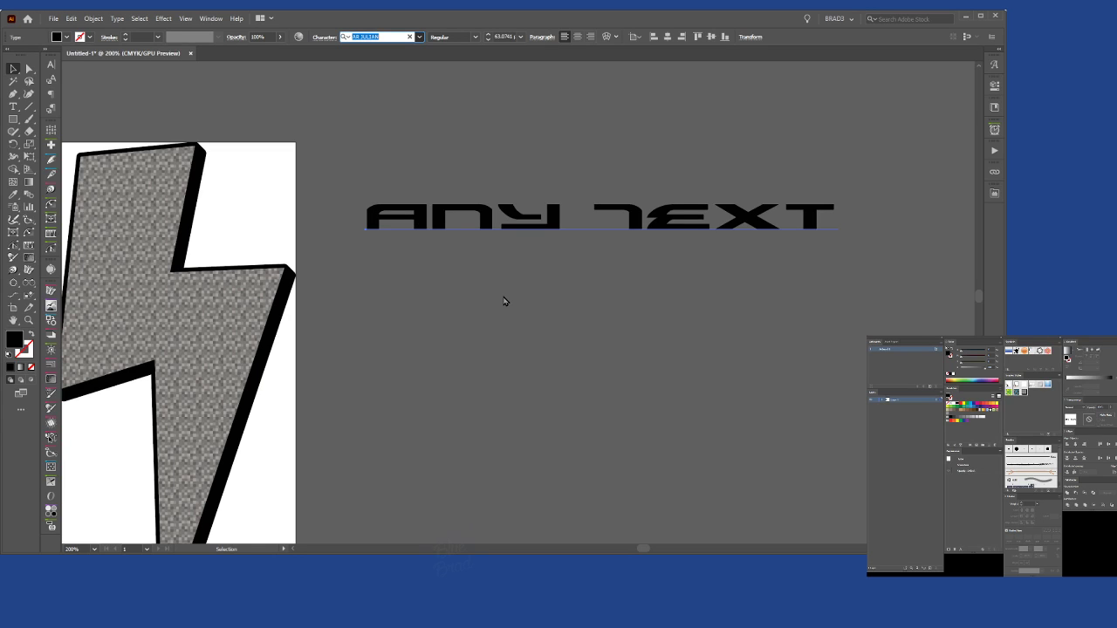
pyautogui.press('Down')
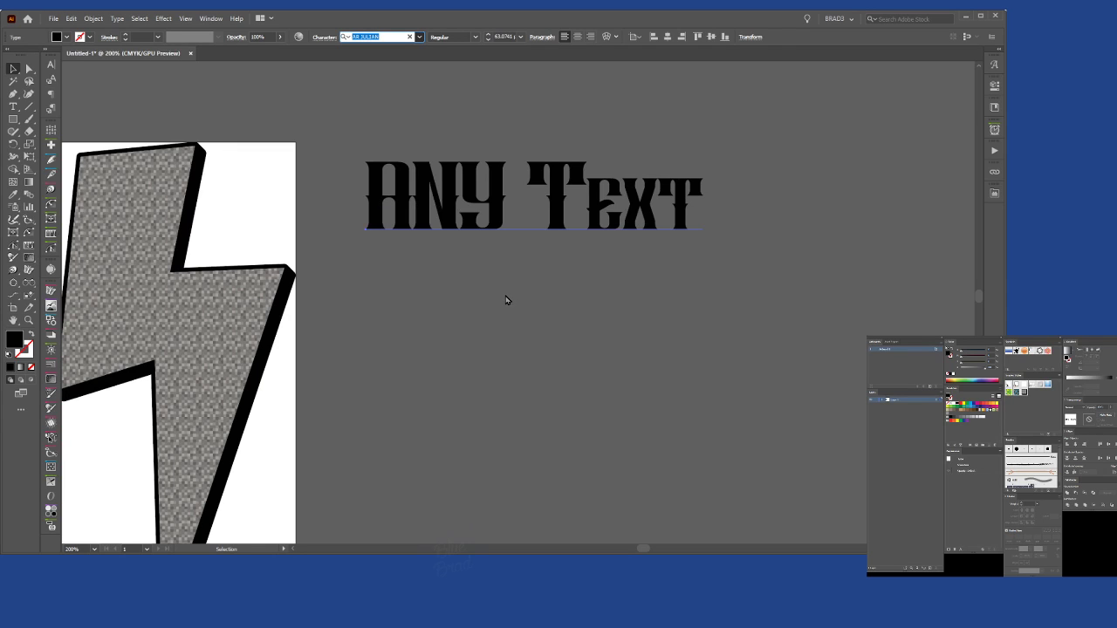
pyautogui.press('Down')
pyautogui.press('Return')
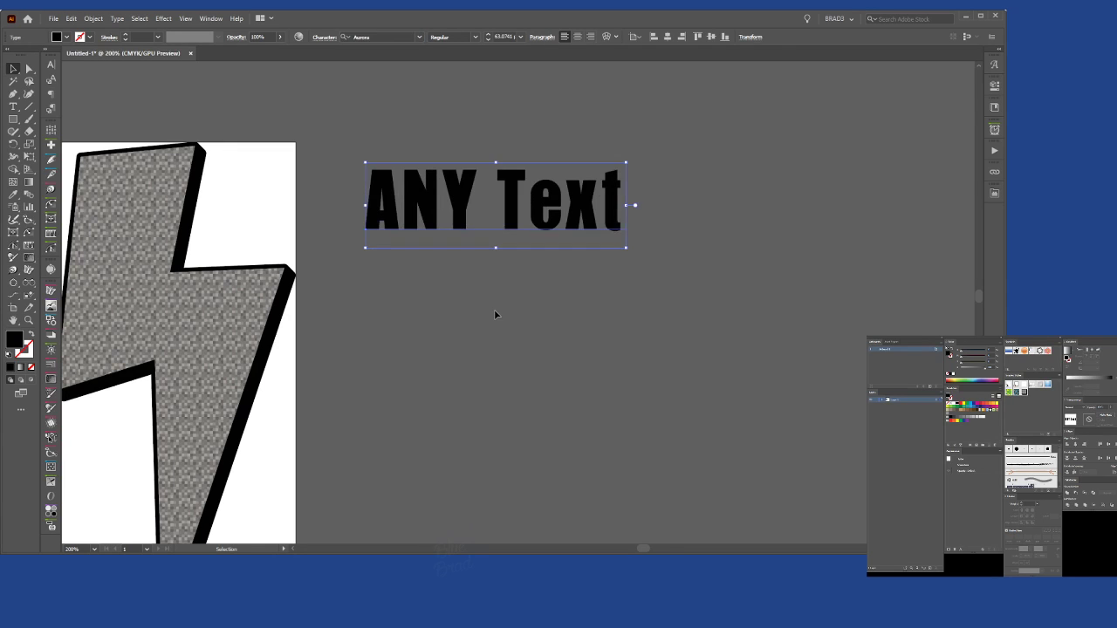
# Enlarge the text proportionally to about 219 pt.
pyautogui.click(495, 310)
pyautogui.moveTo(517, 226); pyautogui.dragTo(860, 403)
pyautogui.hotkey('ctrl', '1')
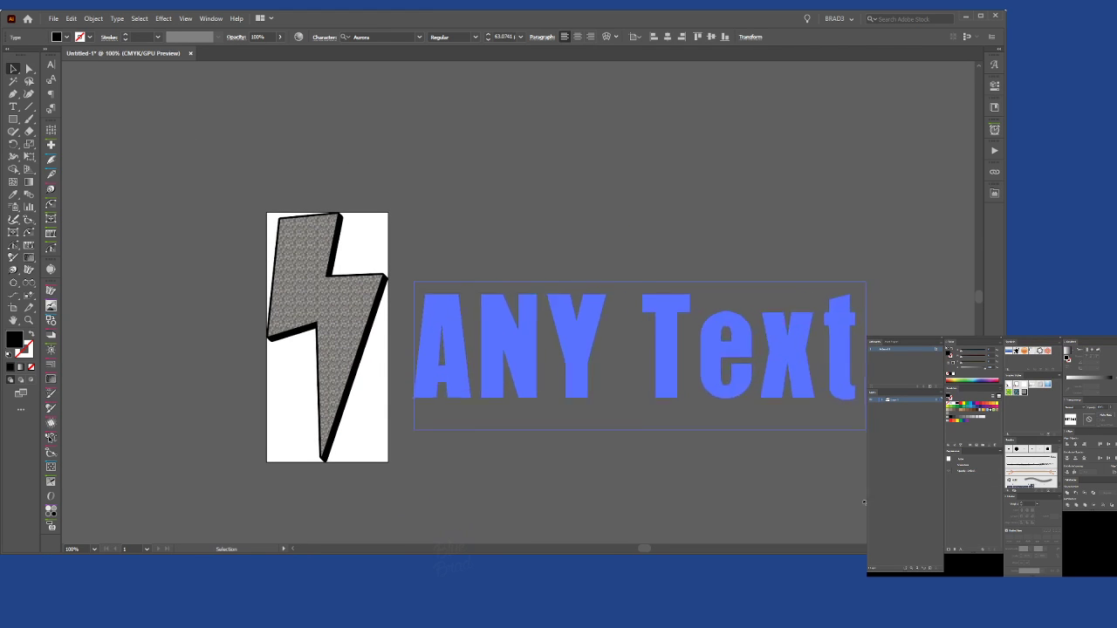
# Move the text up close beside the bolt and apply the saved lightning-bolt graphic style to it.
pyautogui.moveTo(630, 337); pyautogui.dragTo(618, 305)
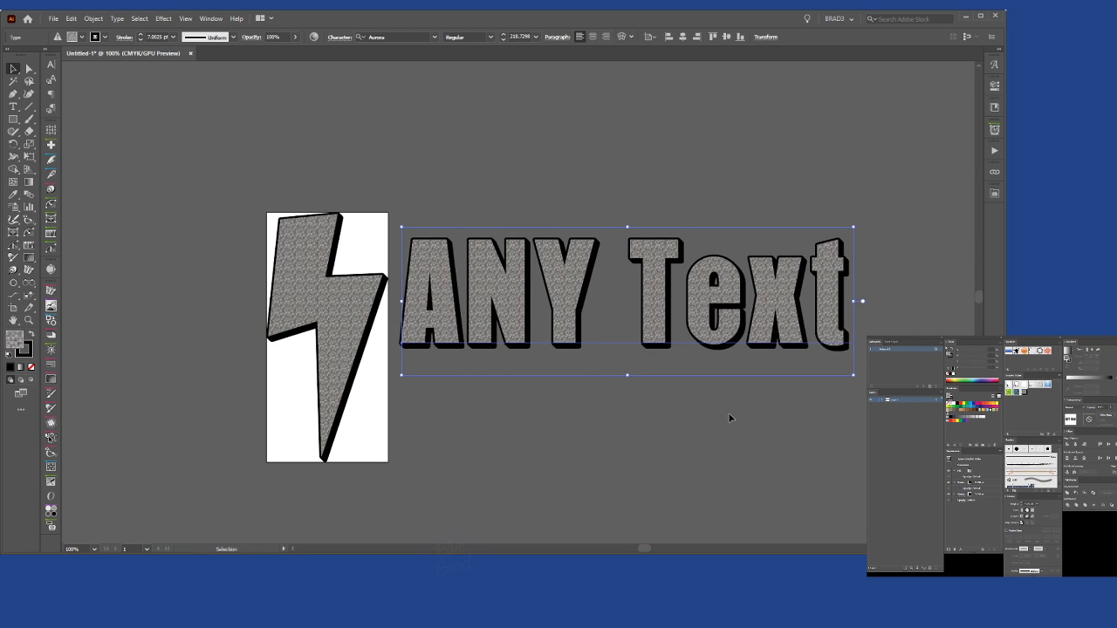
pyautogui.click(724, 441)
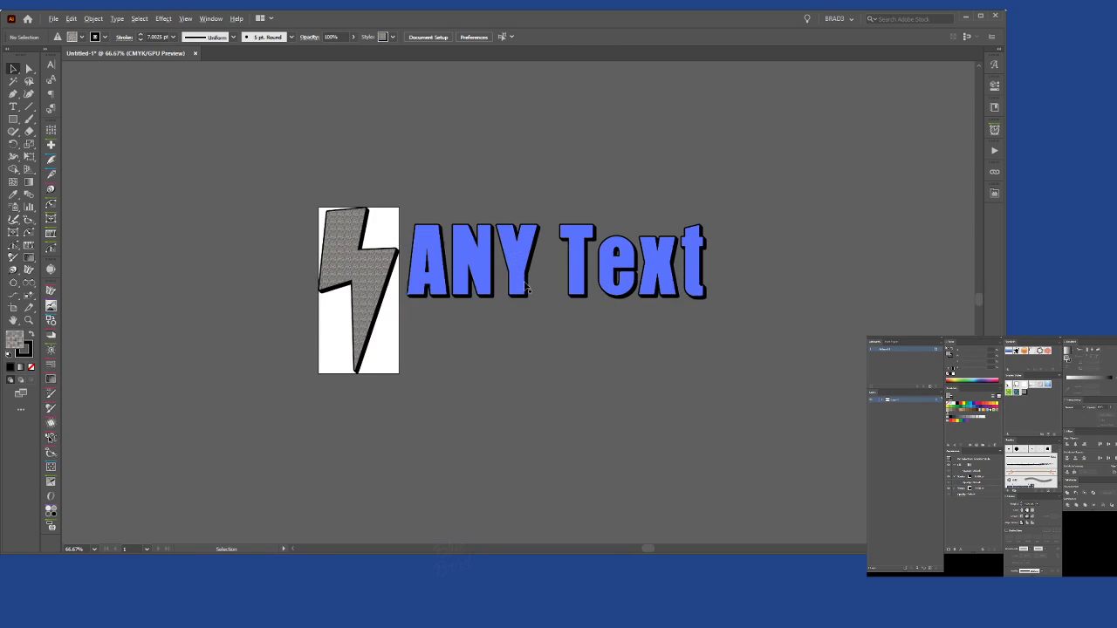
# Change the word "ANY" in the styled text to "Any" and deselect the text.
pyautogui.click(497, 262)
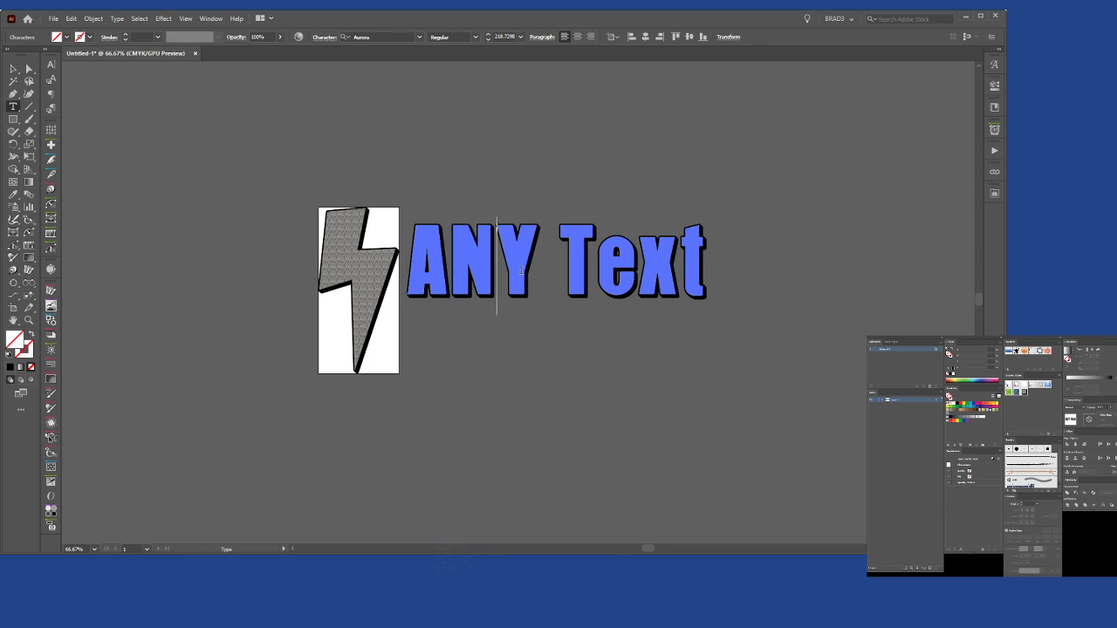
pyautogui.moveTo(543, 261); pyautogui.dragTo(450, 255)
pyautogui.write('ny')
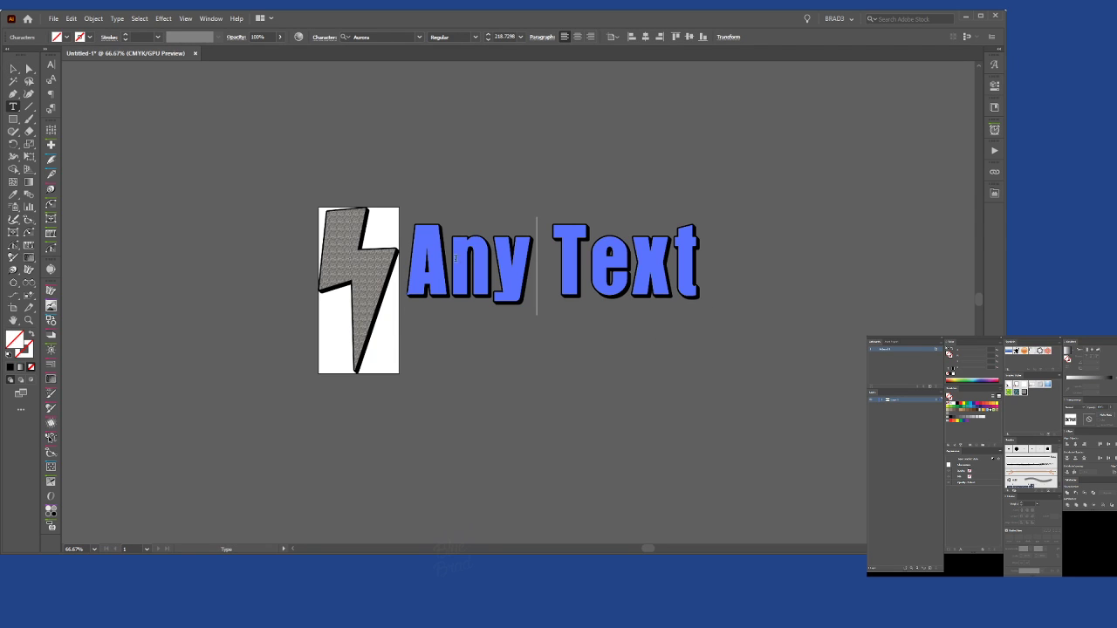
pyautogui.click(29, 67)
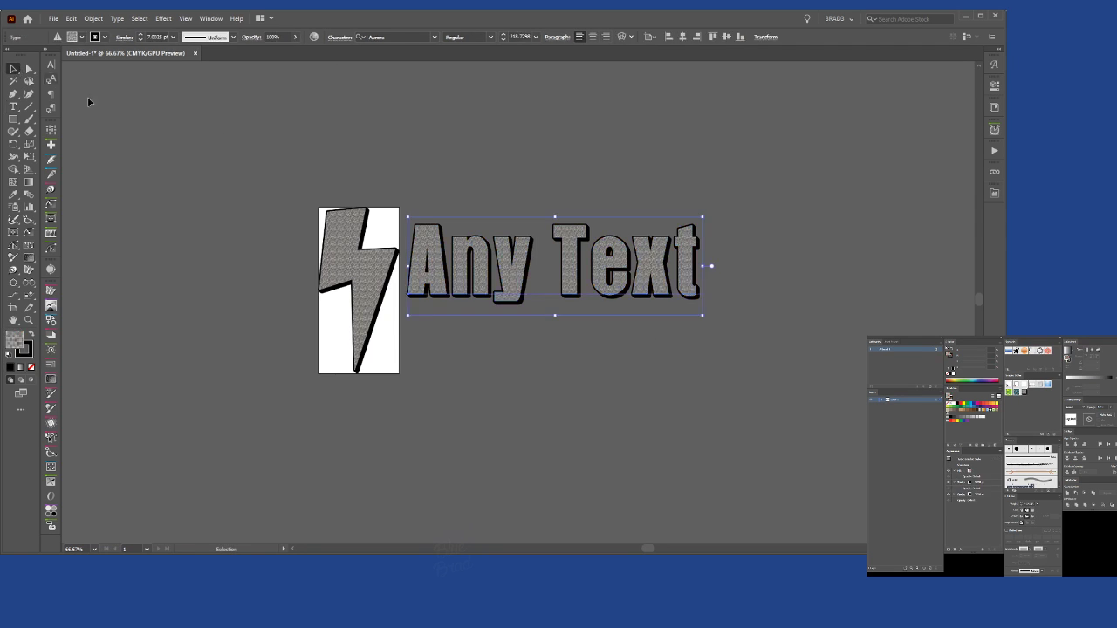
pyautogui.click(561, 154)
# Save the document as Untitled-1.ai.
pyautogui.hotkey('ctrl', '=')
pyautogui.hotkey('ctrl', '=')
pyautogui.moveTo(516, 175); pyautogui.dragTo(451, 126)
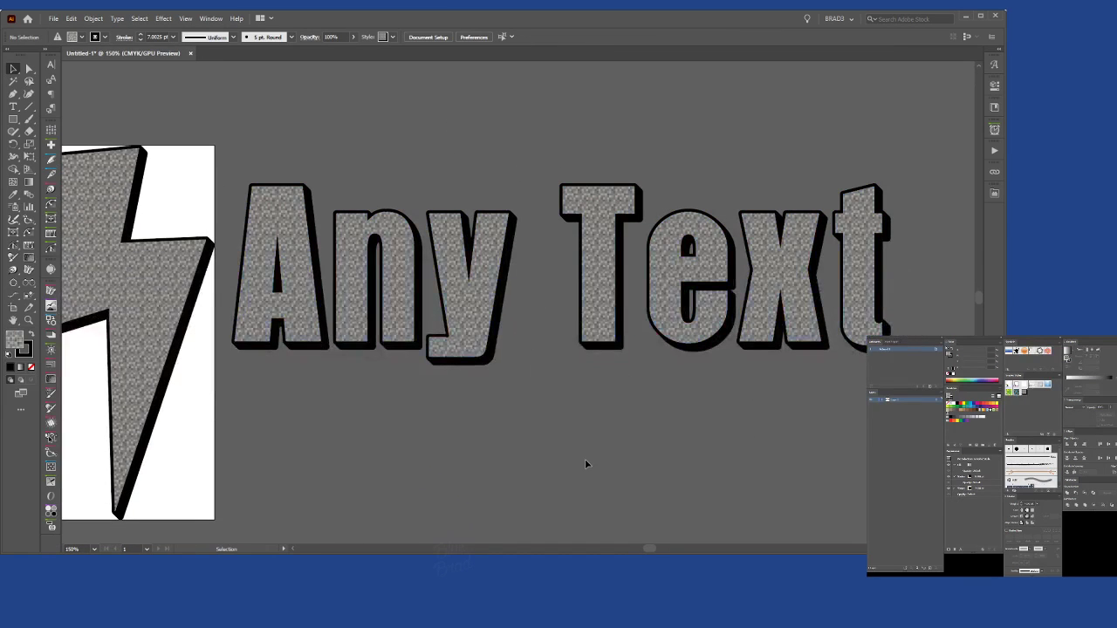
pyautogui.moveTo(399, 424); pyautogui.dragTo(609, 407)
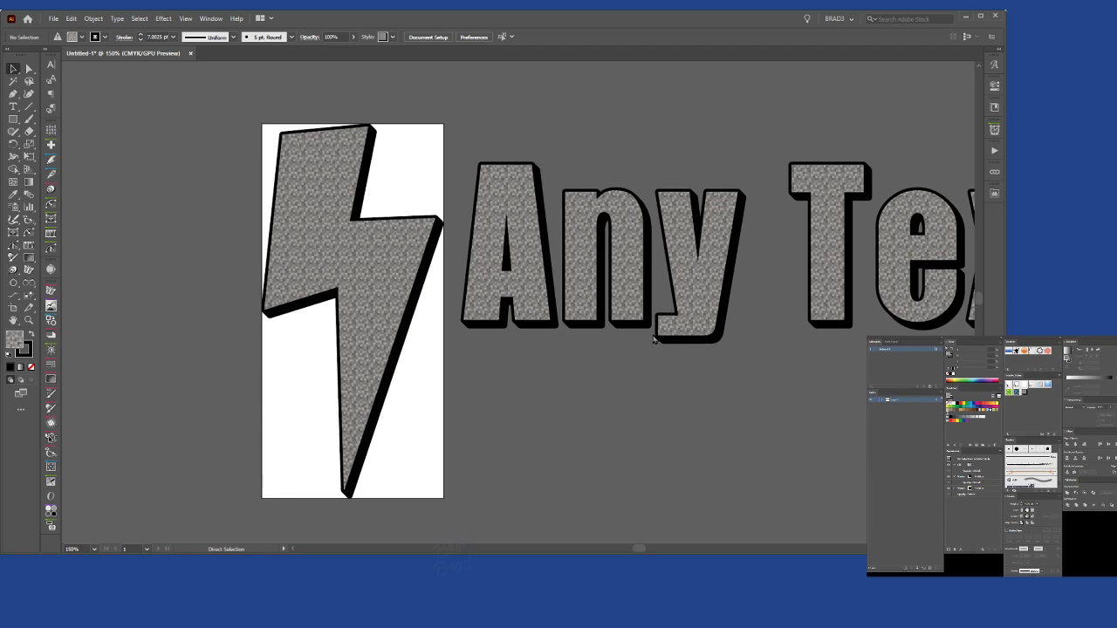
pyautogui.hotkey('ctrl', 's')
pyautogui.press('ctrl')
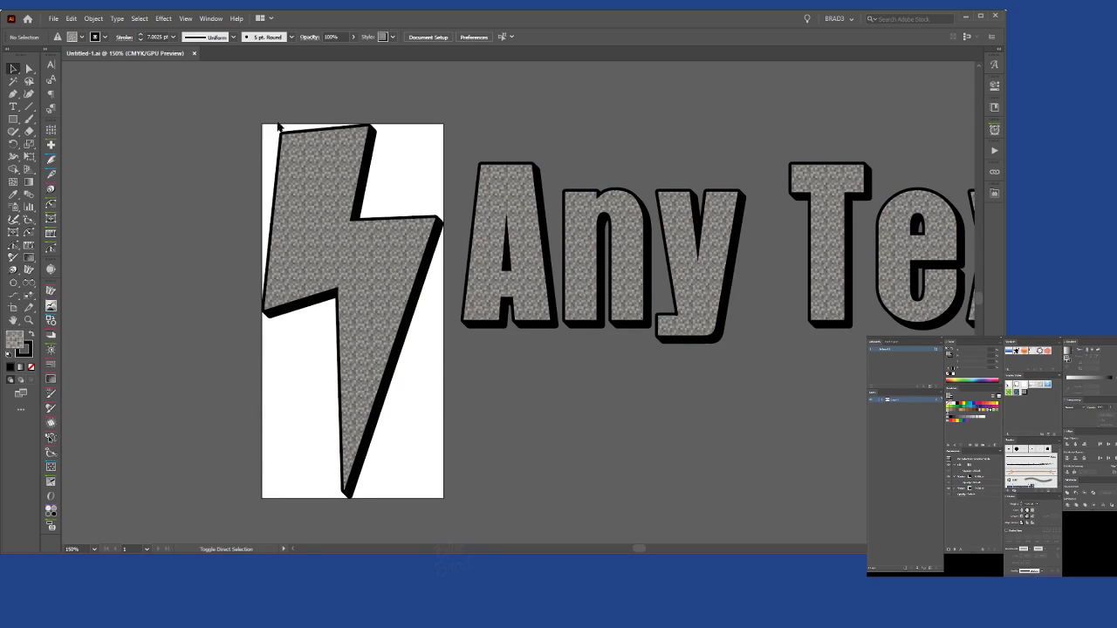